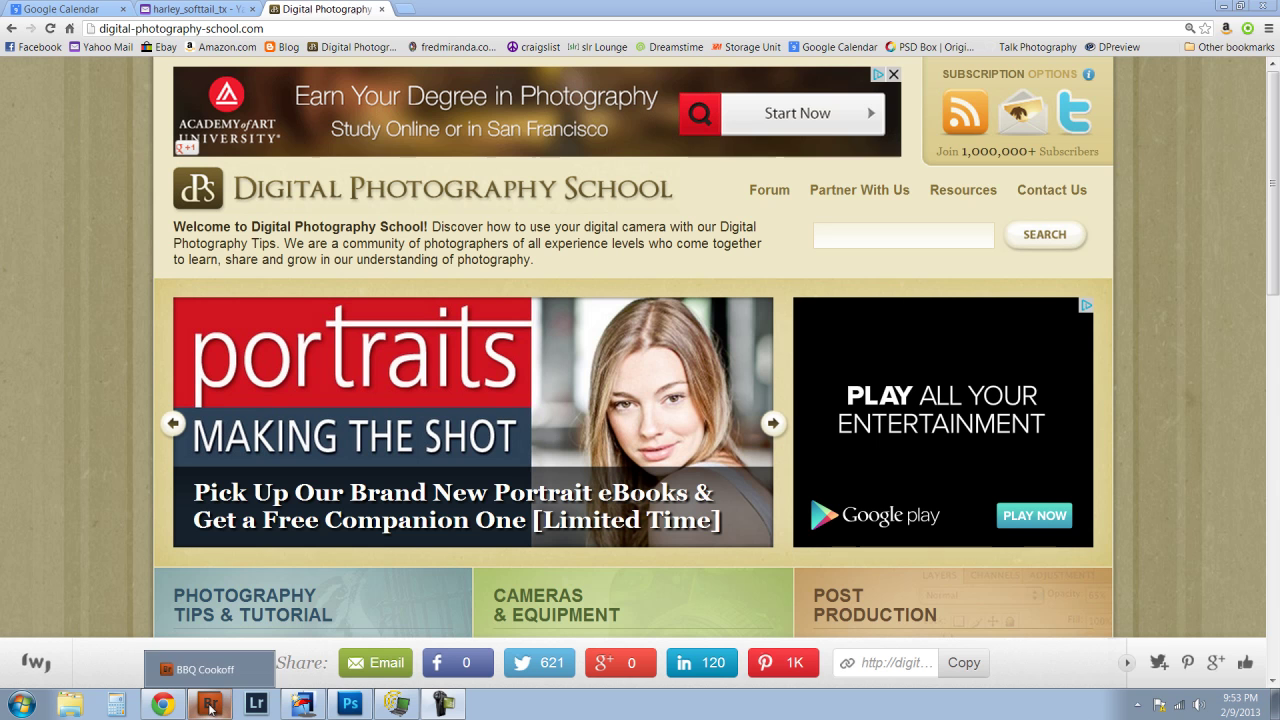
Step: In Bridge, preview bearded man.jpg, bearded-guy.jpg and the fence landscape, ending on bearded-guy.jpg
{"action": "left_click", "coordinate": [210, 705]}
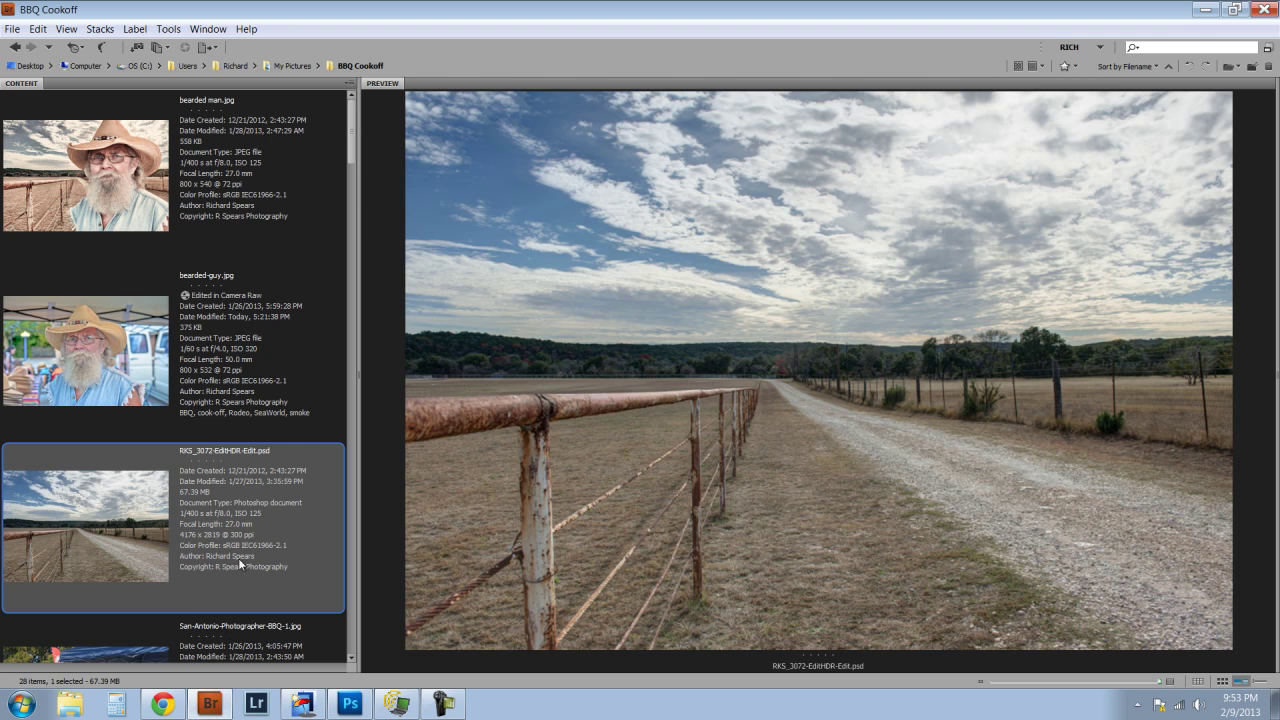
{"action": "left_click", "coordinate": [96, 188]}
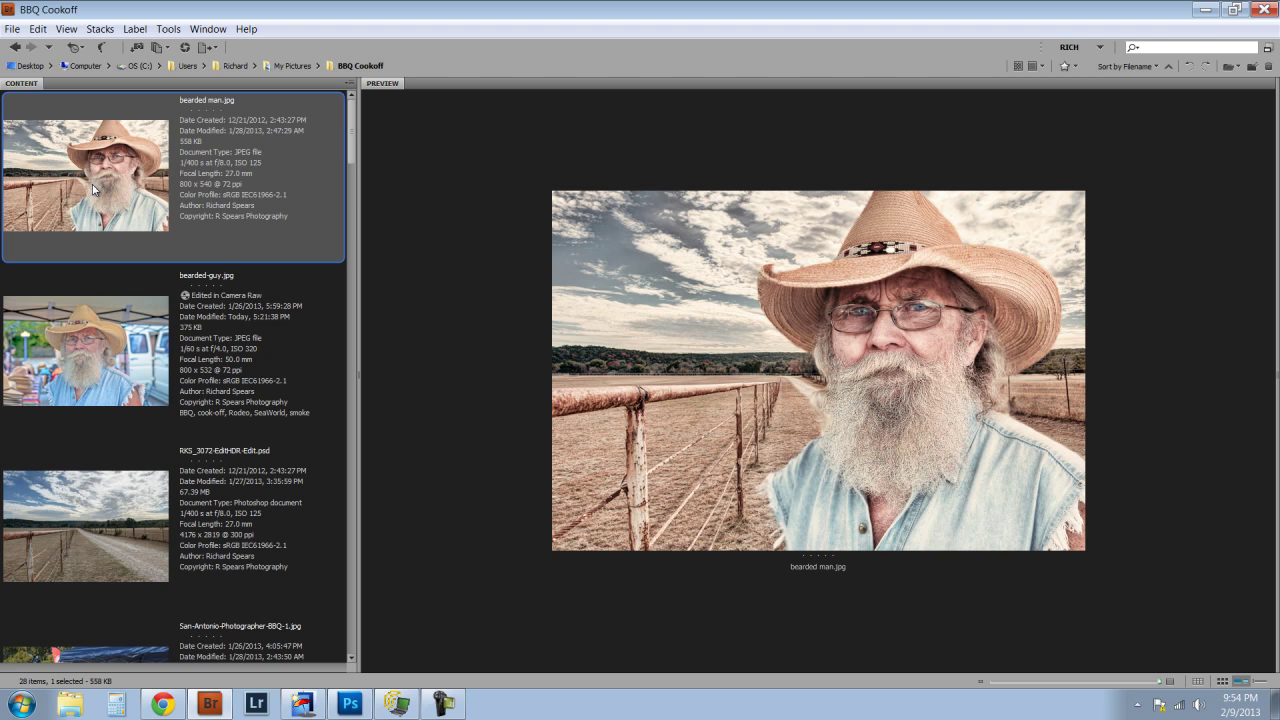
{"action": "left_click", "coordinate": [88, 350]}
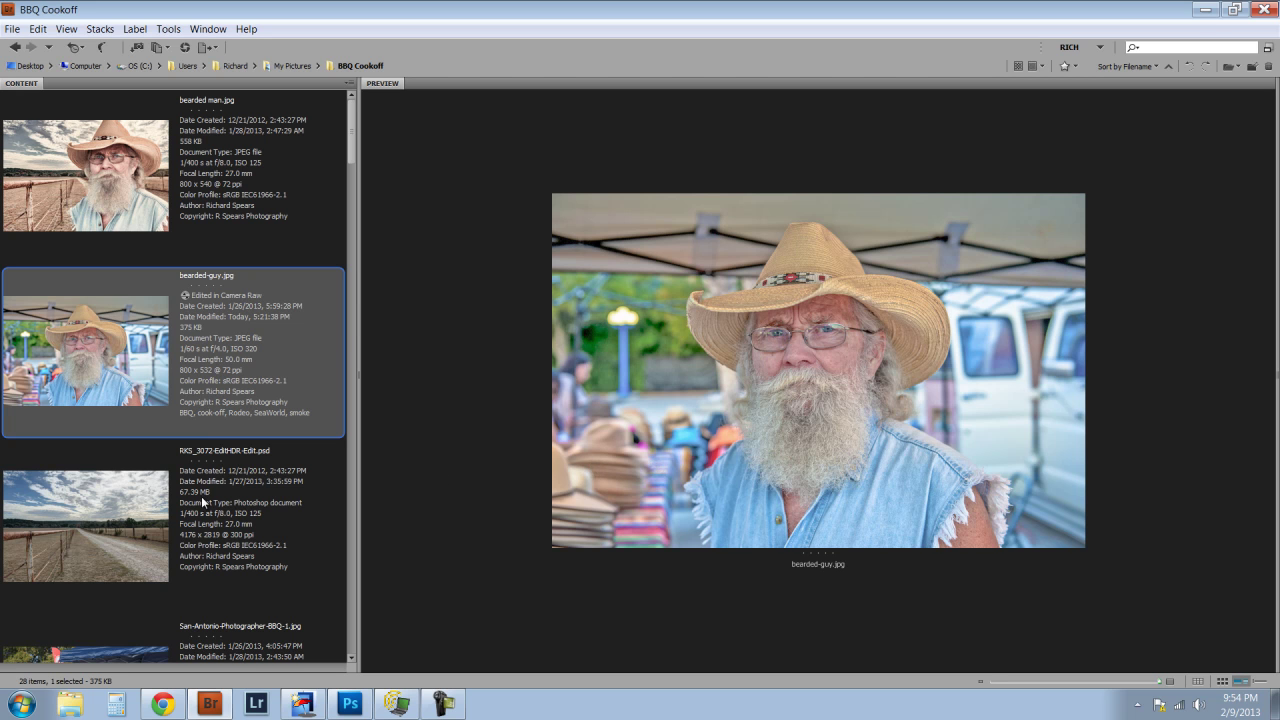
{"action": "left_click", "coordinate": [92, 535]}
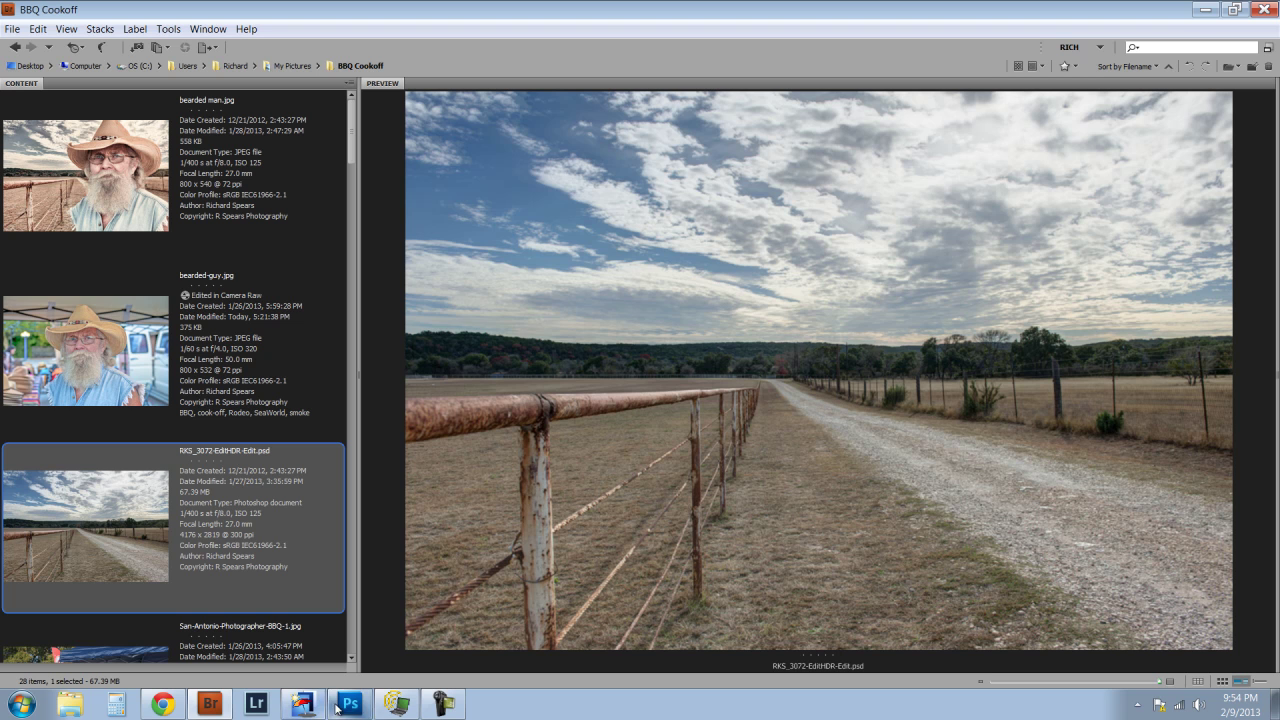
{"action": "left_click", "coordinate": [83, 360]}
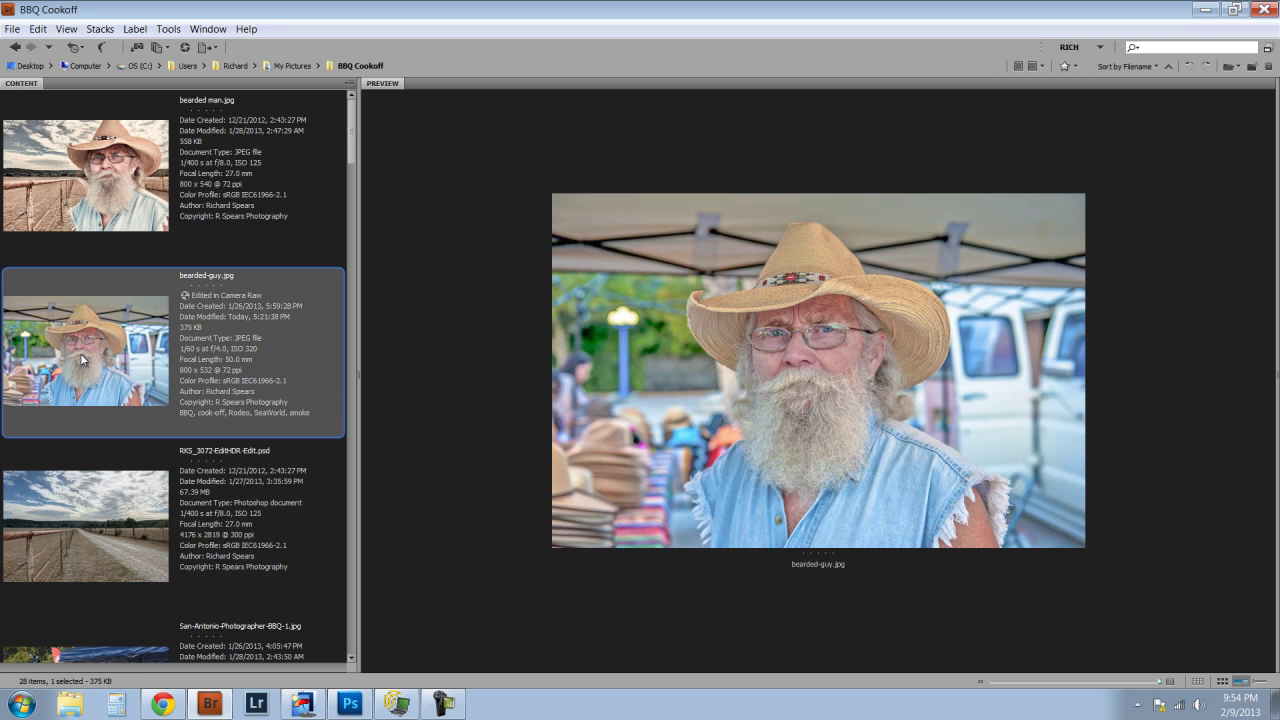
Step: Give bearded-guy.jpg Fill Light 81, Contrast -44, Clarity +35 in Camera Raw and open it as a smart object
{"action": "right_click", "coordinate": [83, 360]}
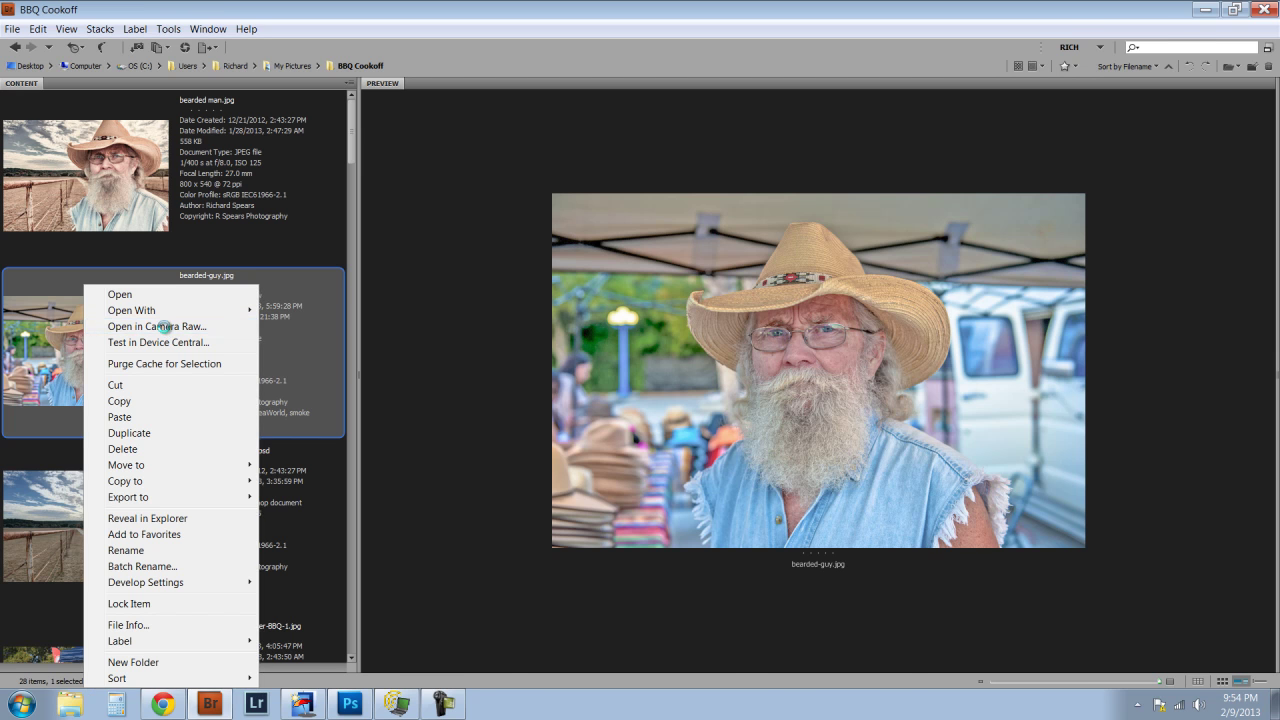
{"action": "left_click", "coordinate": [163, 326]}
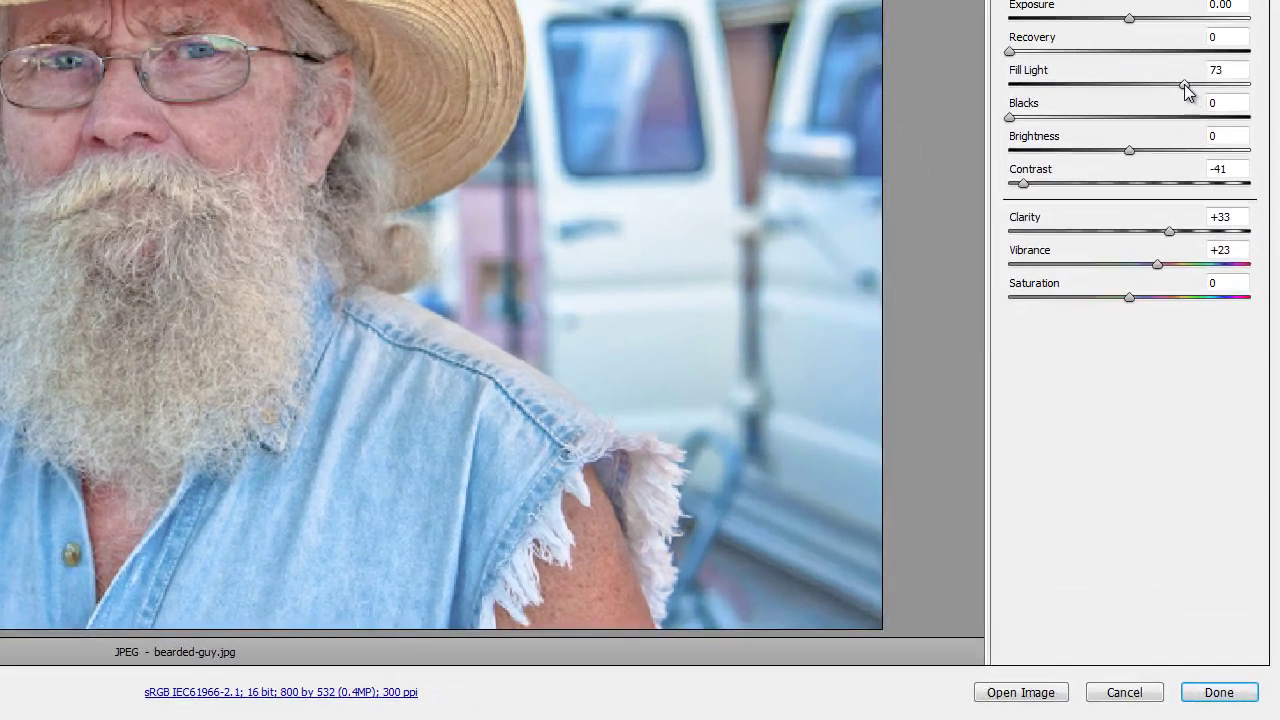
{"action": "left_click_drag", "start_coordinate": [1185, 86], "coordinate": [1204, 87]}
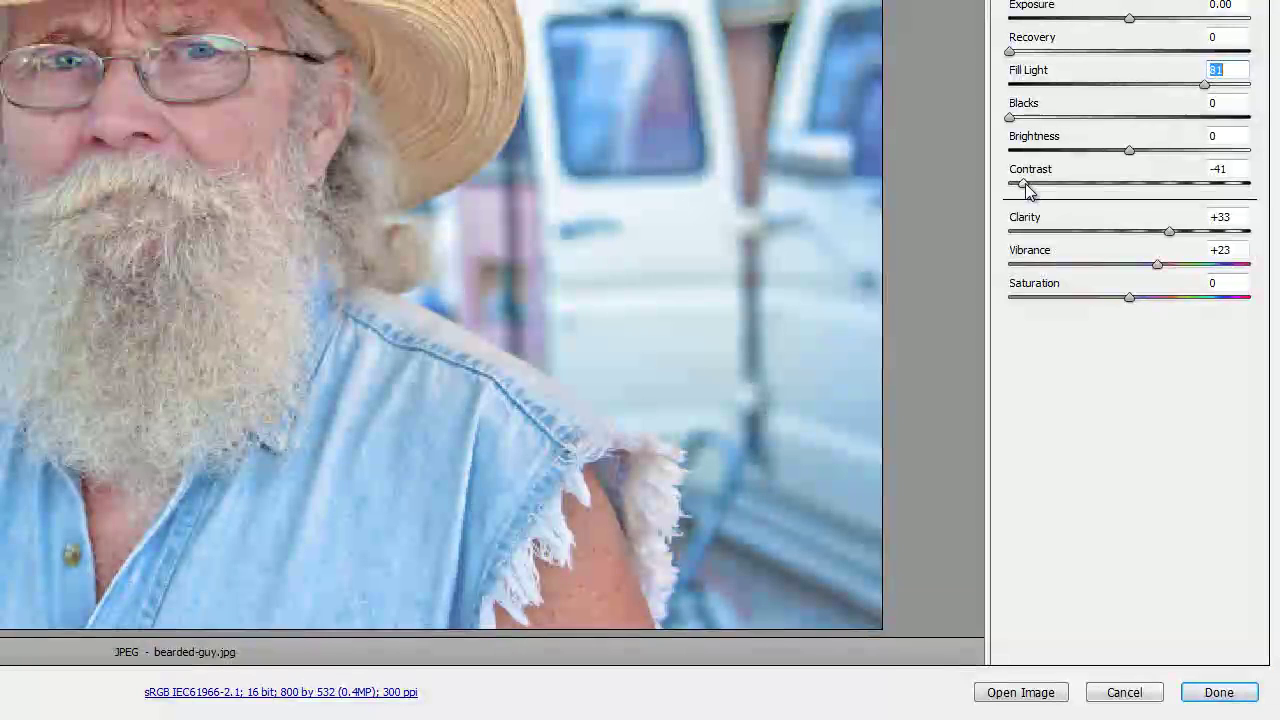
{"action": "left_click_drag", "start_coordinate": [1024, 184], "coordinate": [1018, 184]}
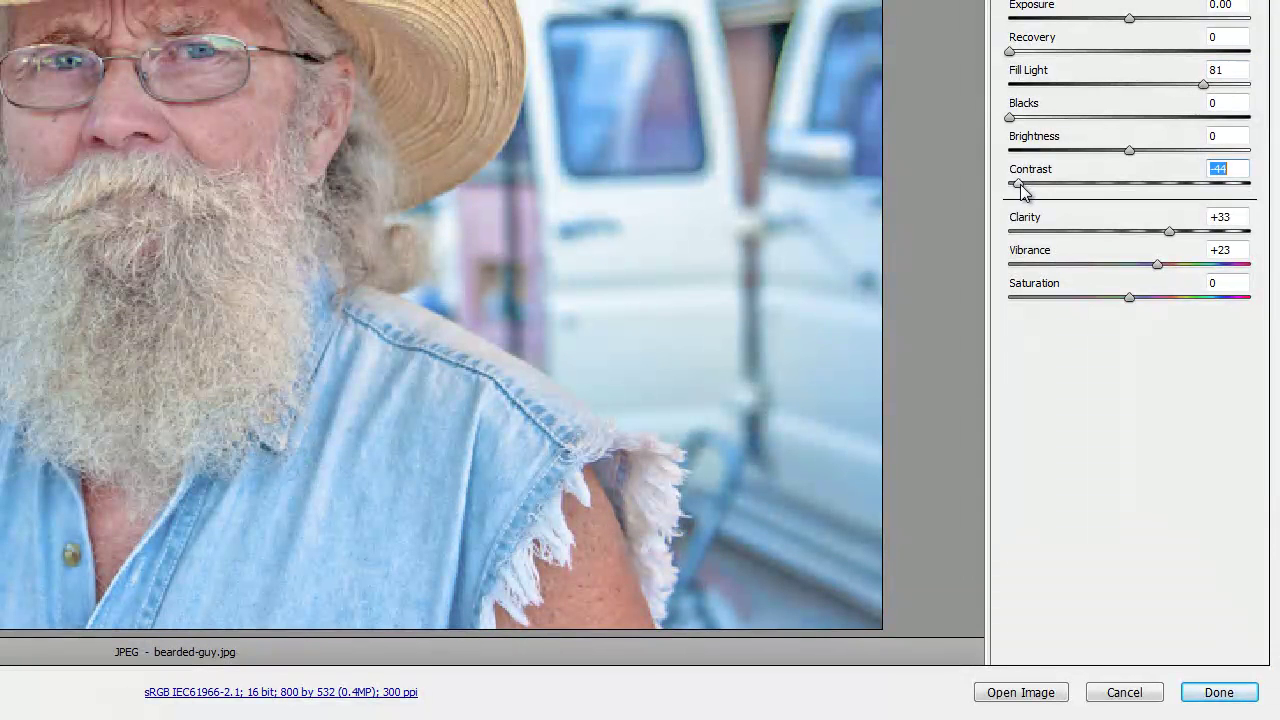
{"action": "left_click", "coordinate": [1171, 232]}
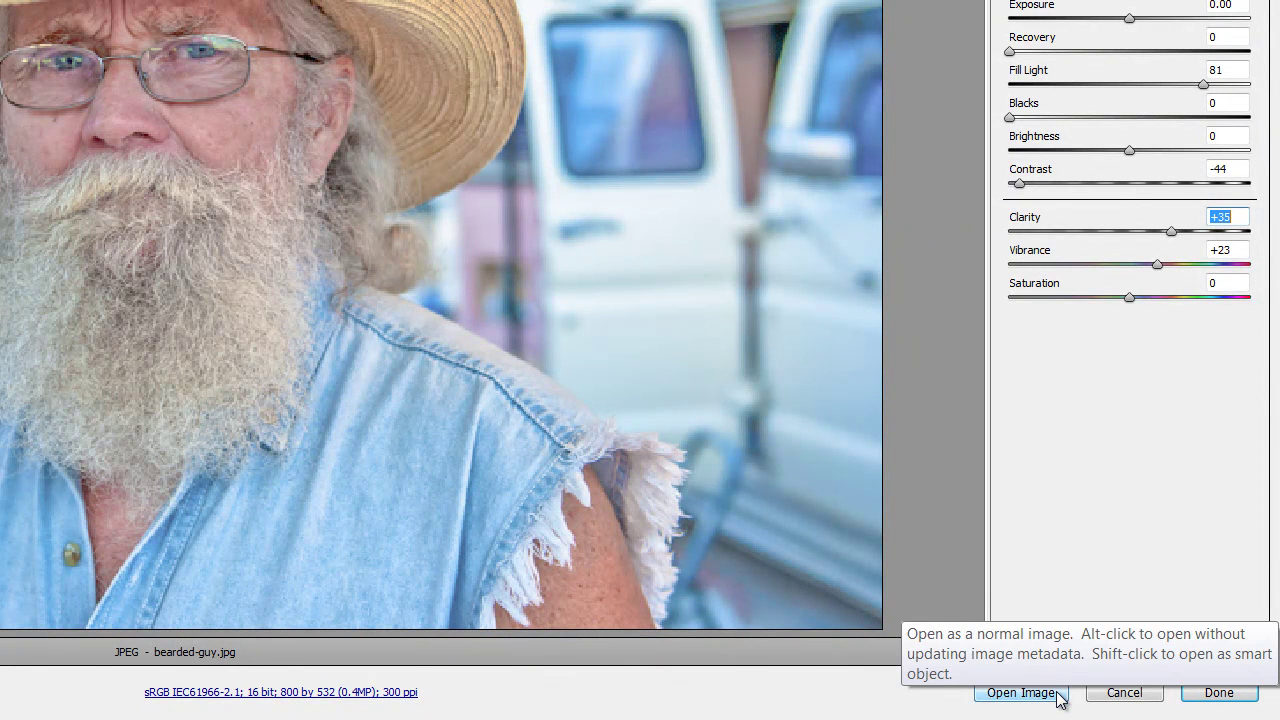
{"action": "key", "text": "shift"}
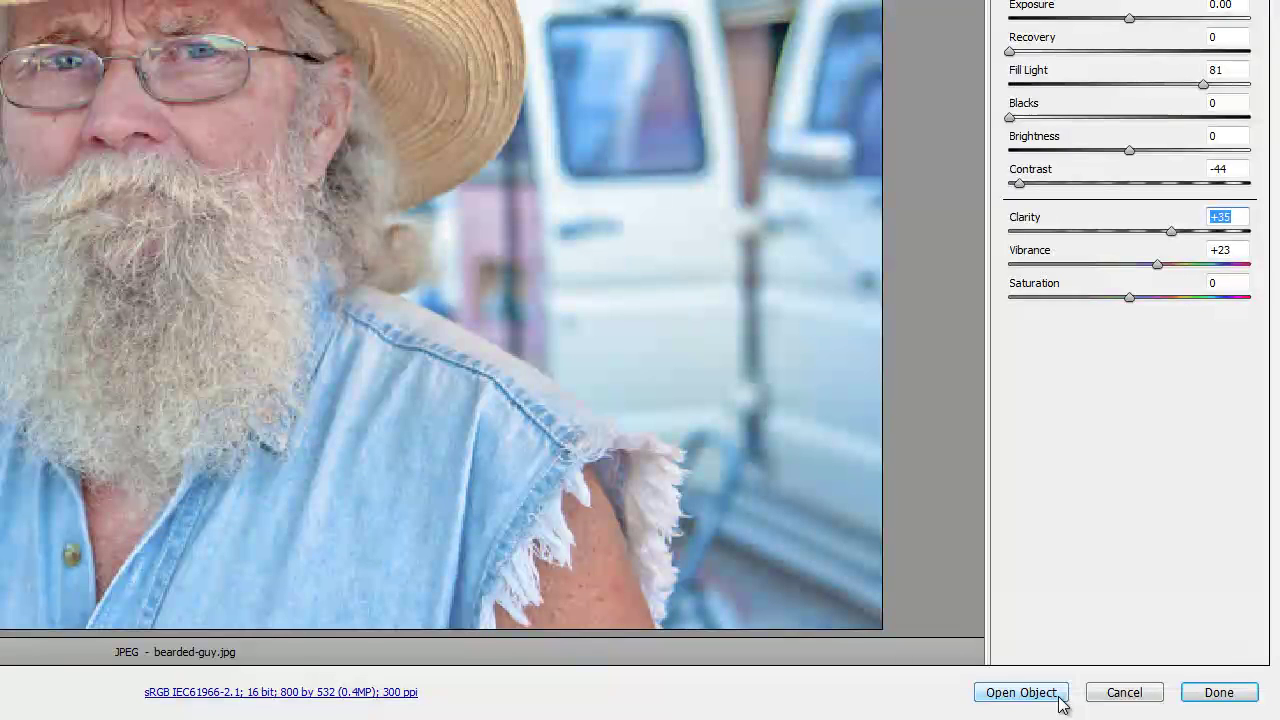
{"action": "left_click", "coordinate": [1006, 698]}
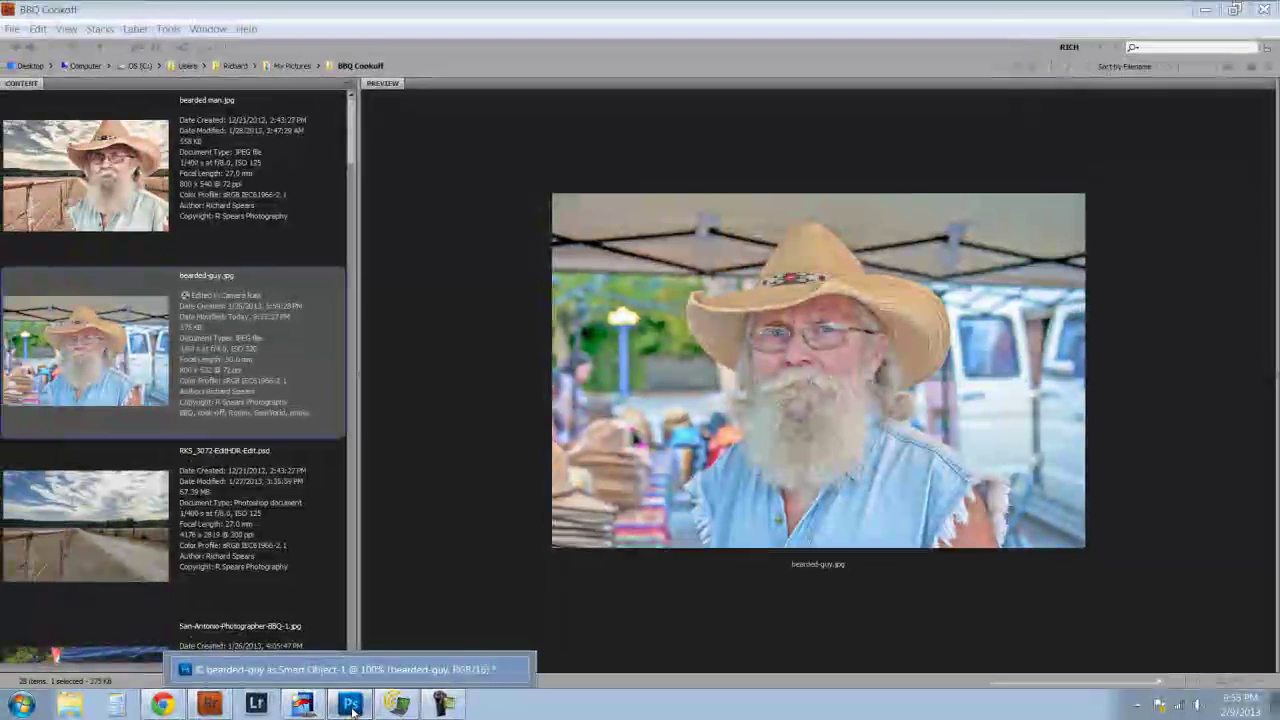
Step: Create 'bearded-guy copy' with New Smart Object via Copy and reopen its Camera Raw settings
{"action": "left_click", "coordinate": [352, 706]}
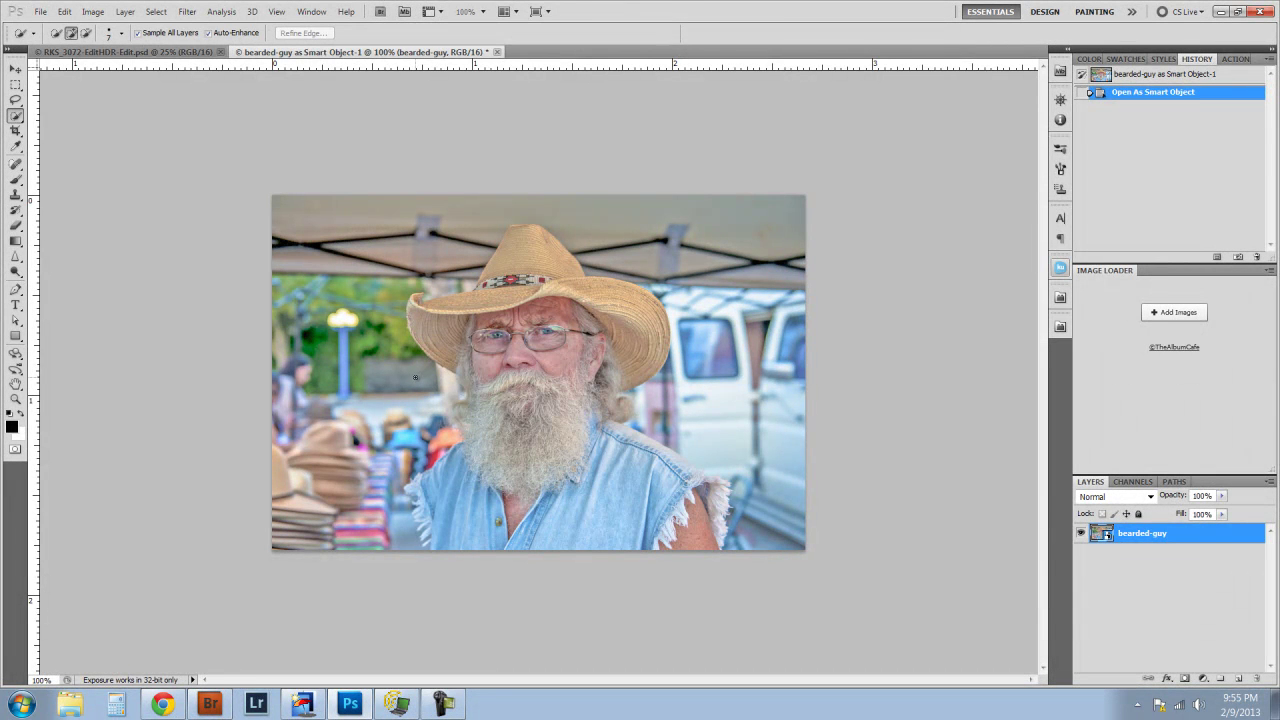
{"action": "right_click", "coordinate": [1199, 539]}
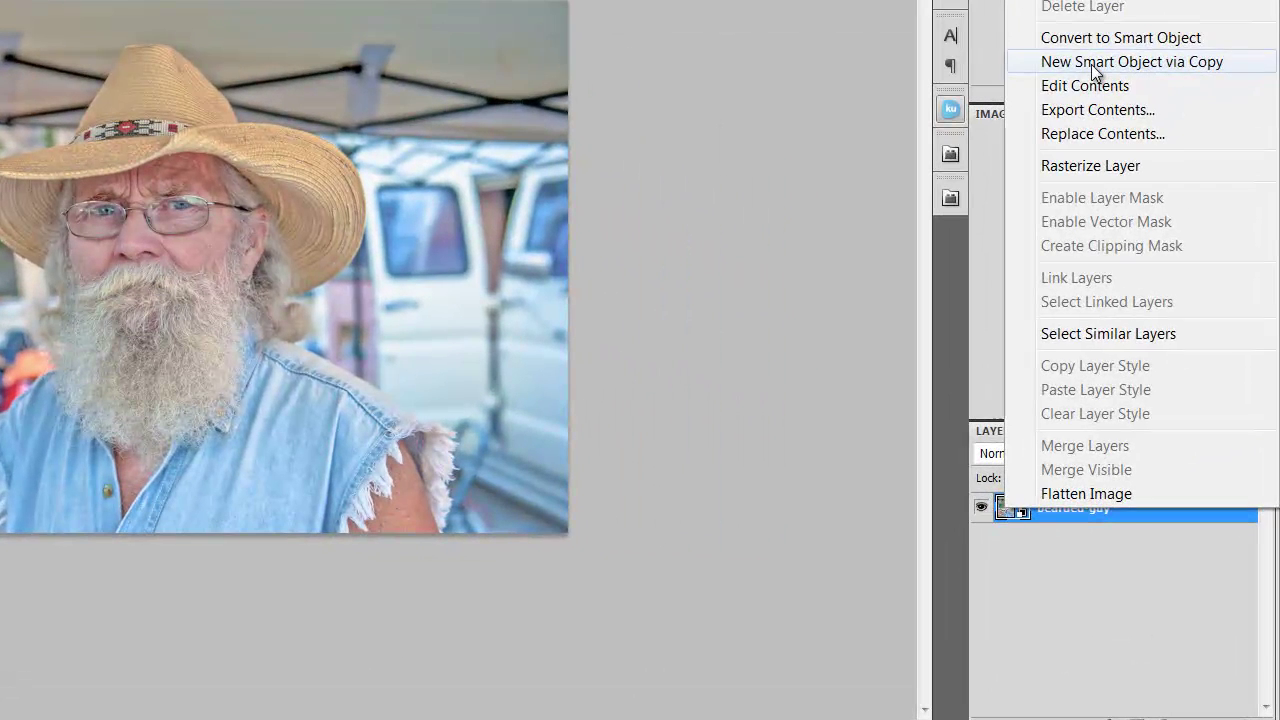
{"action": "left_click", "coordinate": [1158, 236]}
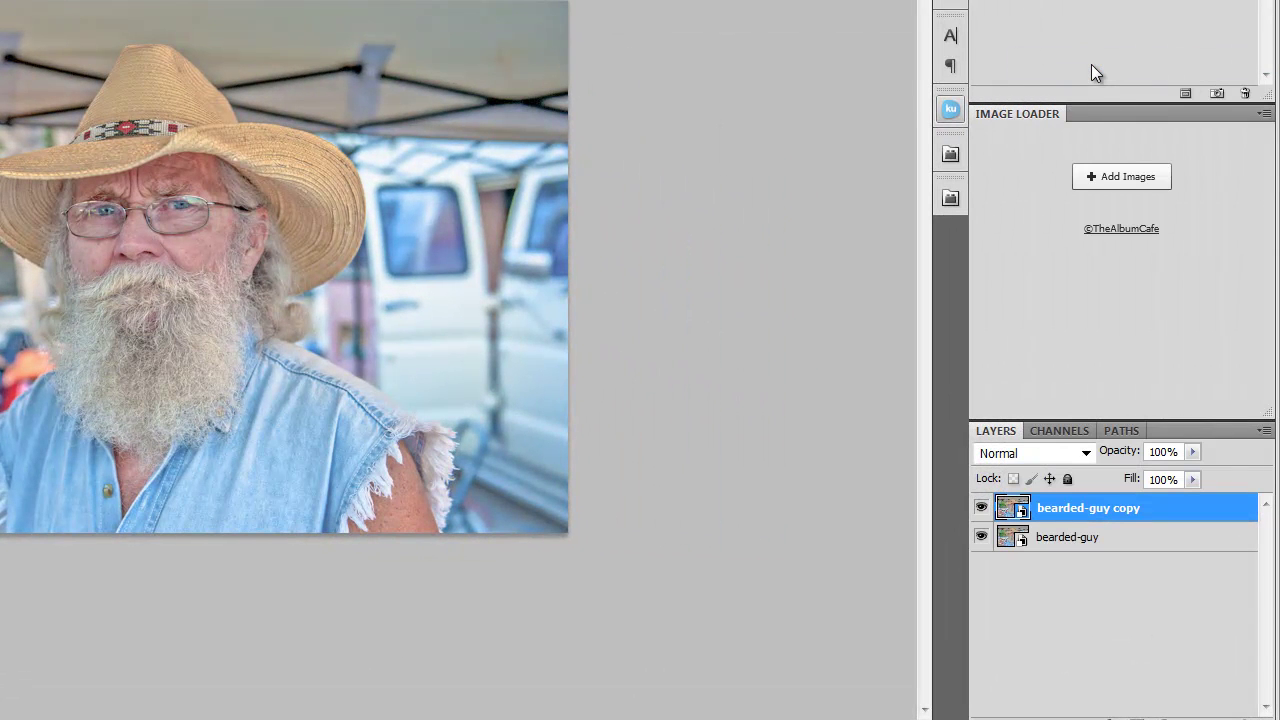
{"action": "double_click", "coordinate": [1013, 508]}
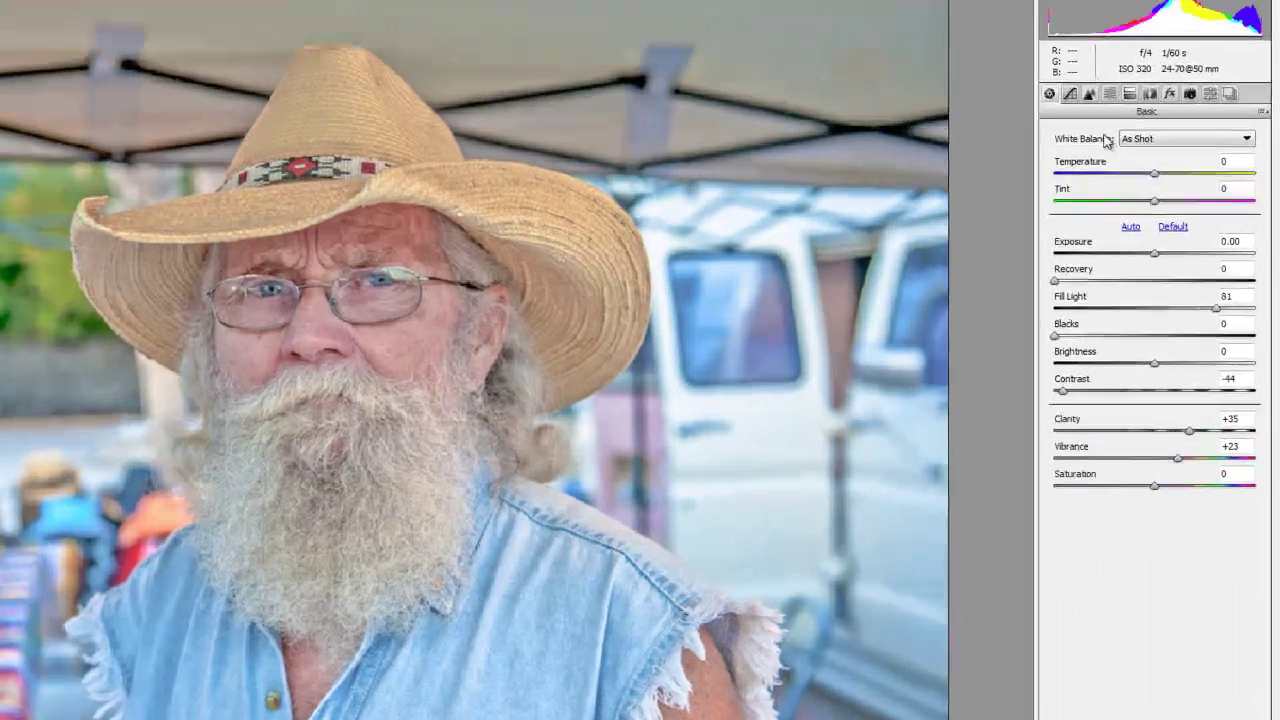
Step: Convert the copy to grayscale, brightening reds and adjusting oranges in the grayscale mix
{"action": "left_click", "coordinate": [1143, 127]}
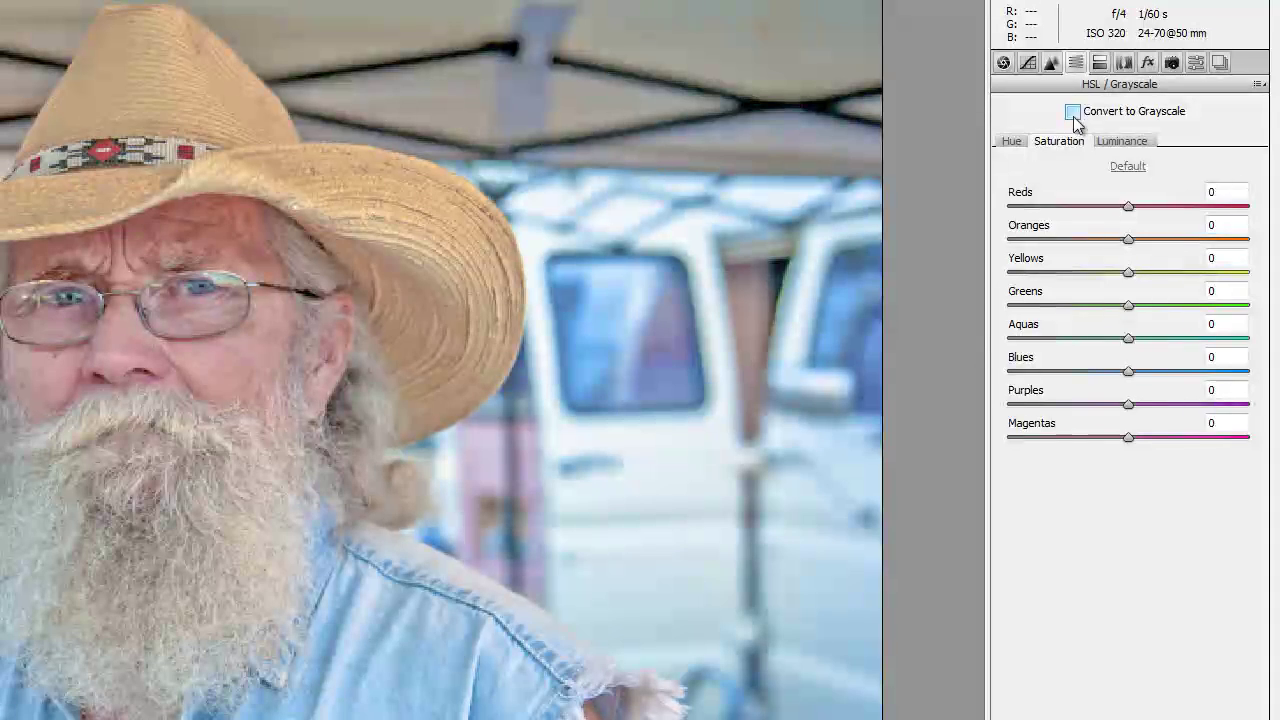
{"action": "left_click", "coordinate": [1072, 111]}
{"action": "left_click_drag", "start_coordinate": [1118, 213], "coordinate": [1189, 227]}
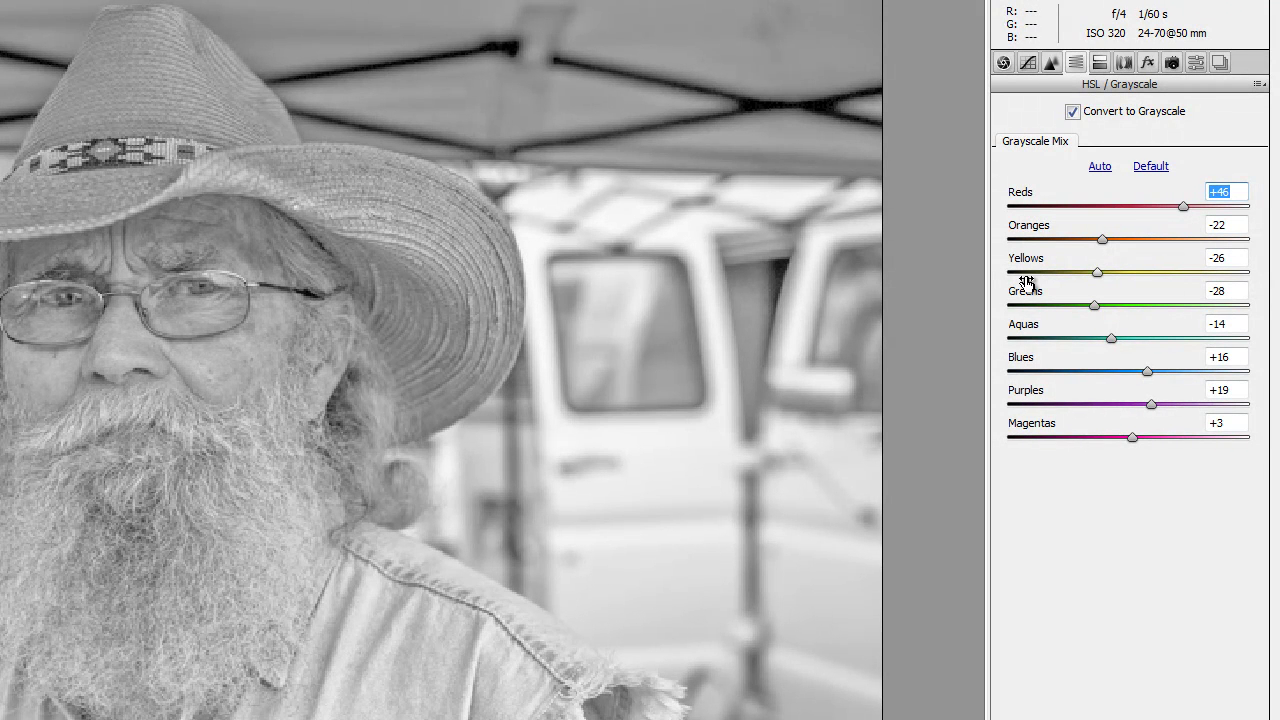
{"action": "left_click_drag", "start_coordinate": [1100, 240], "coordinate": [1061, 240]}
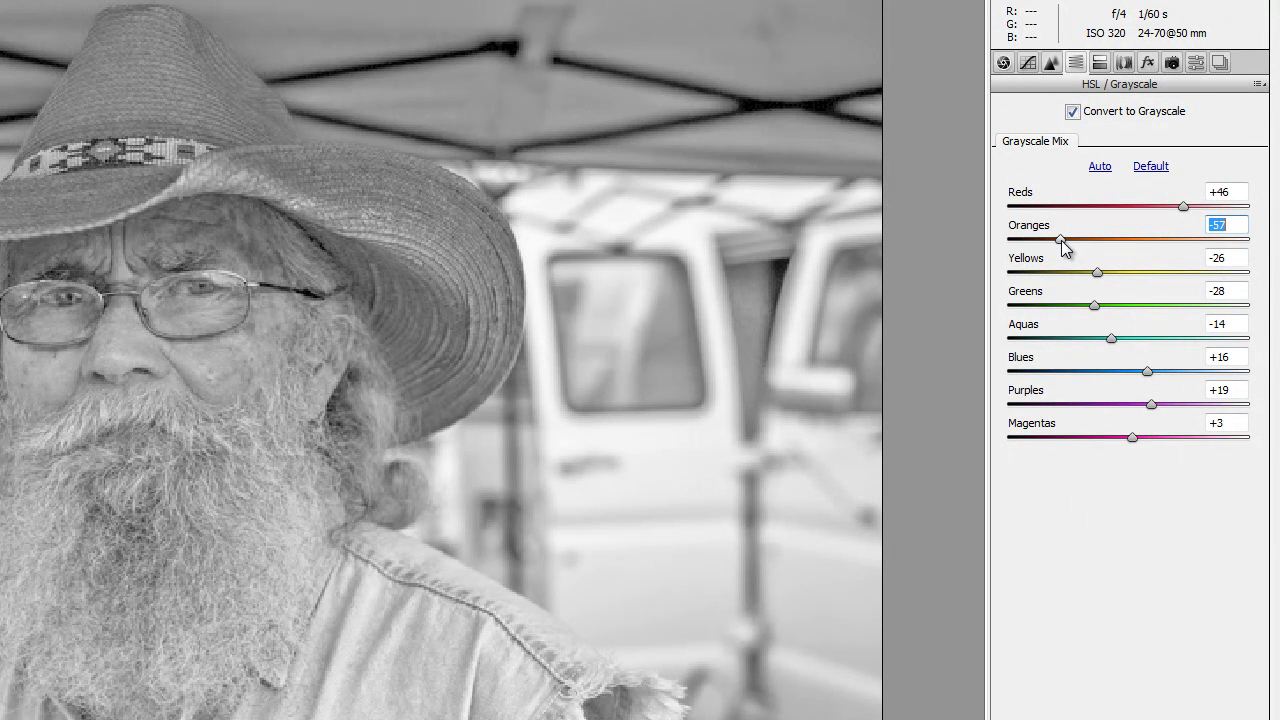
Step: Set Blacks 45, Contrast -48, Clarity +41 and Fill Light 85, then apply to the layer
{"action": "left_click", "coordinate": [1003, 63]}
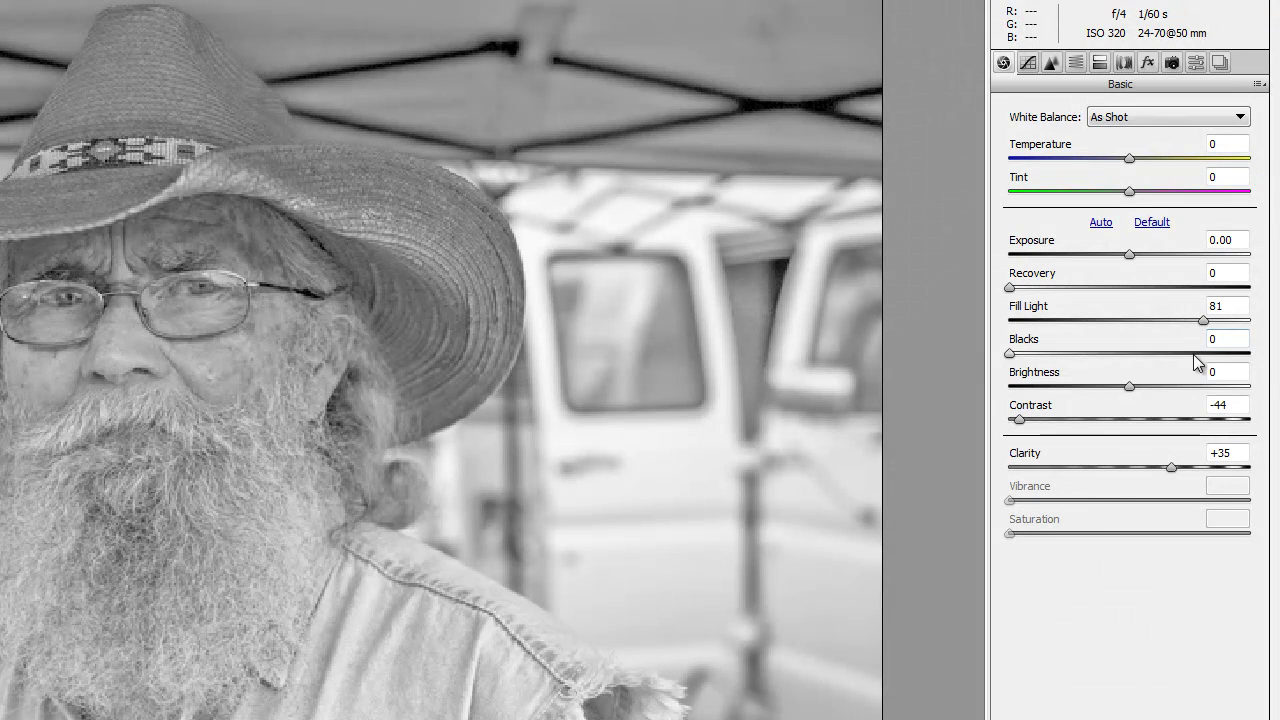
{"action": "left_click_drag", "start_coordinate": [1009, 354], "coordinate": [1091, 372]}
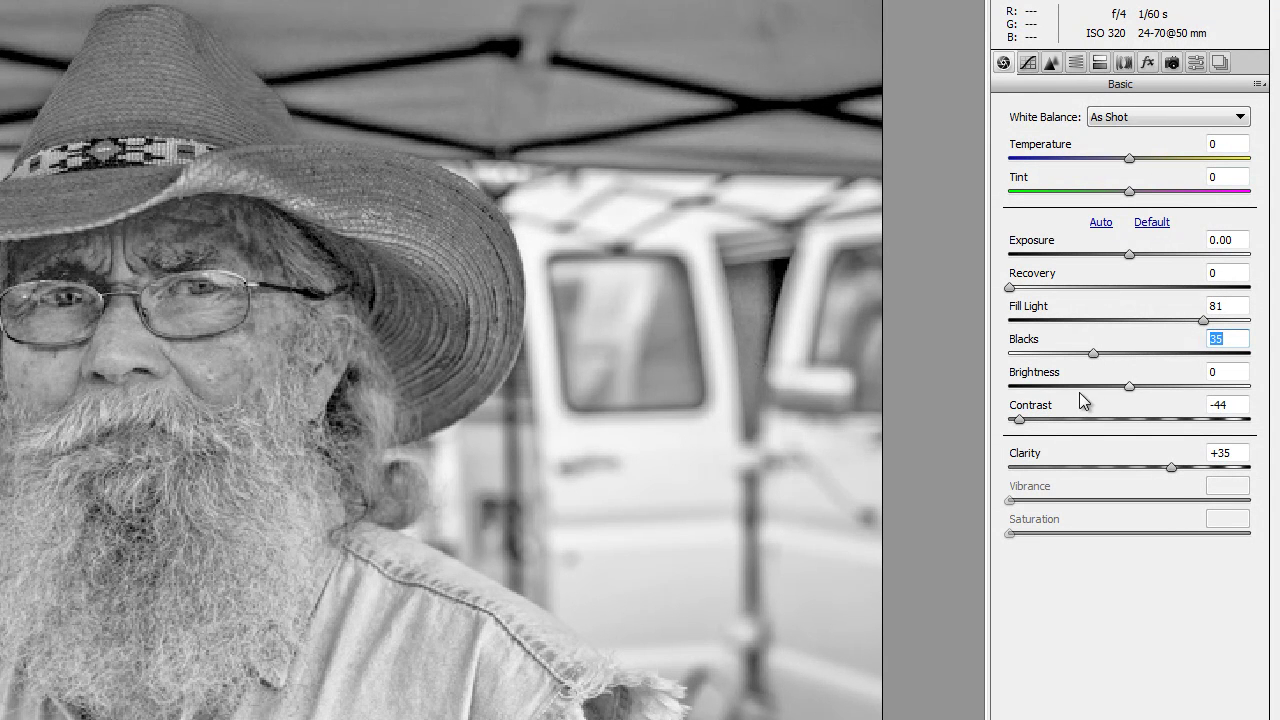
{"action": "left_click_drag", "start_coordinate": [1020, 420], "coordinate": [1016, 422]}
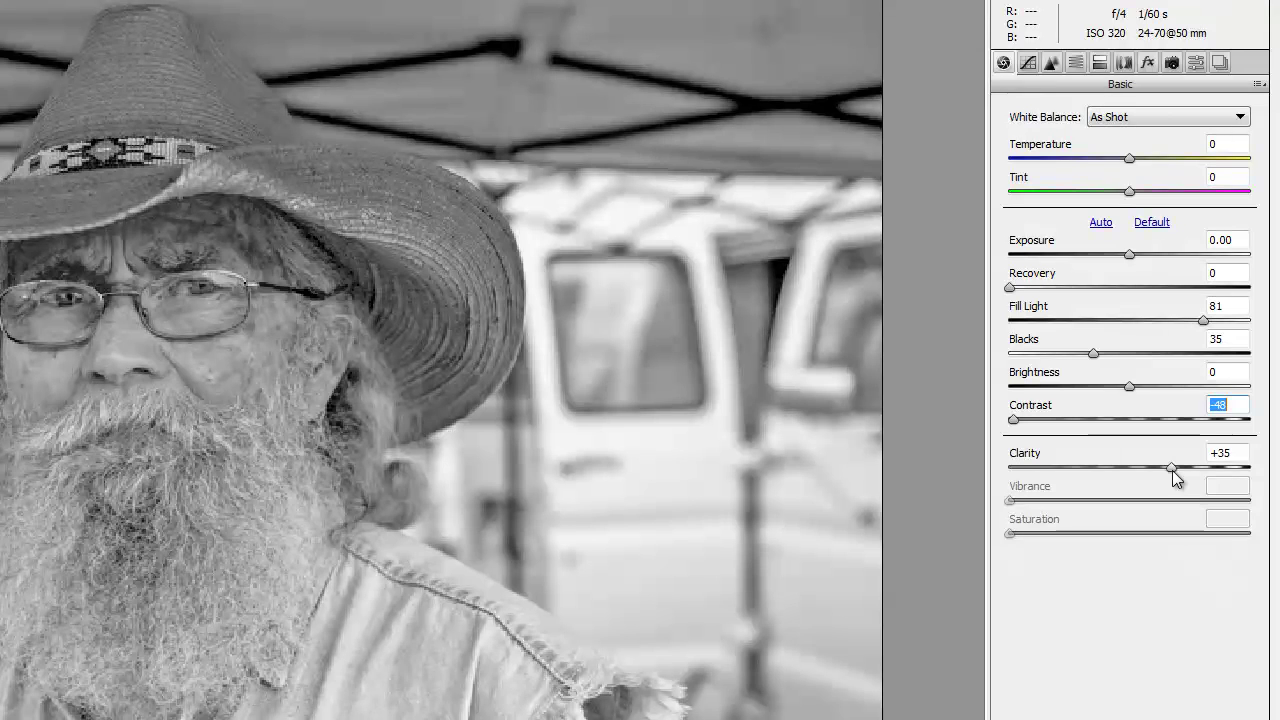
{"action": "left_click_drag", "start_coordinate": [1172, 470], "coordinate": [1179, 471]}
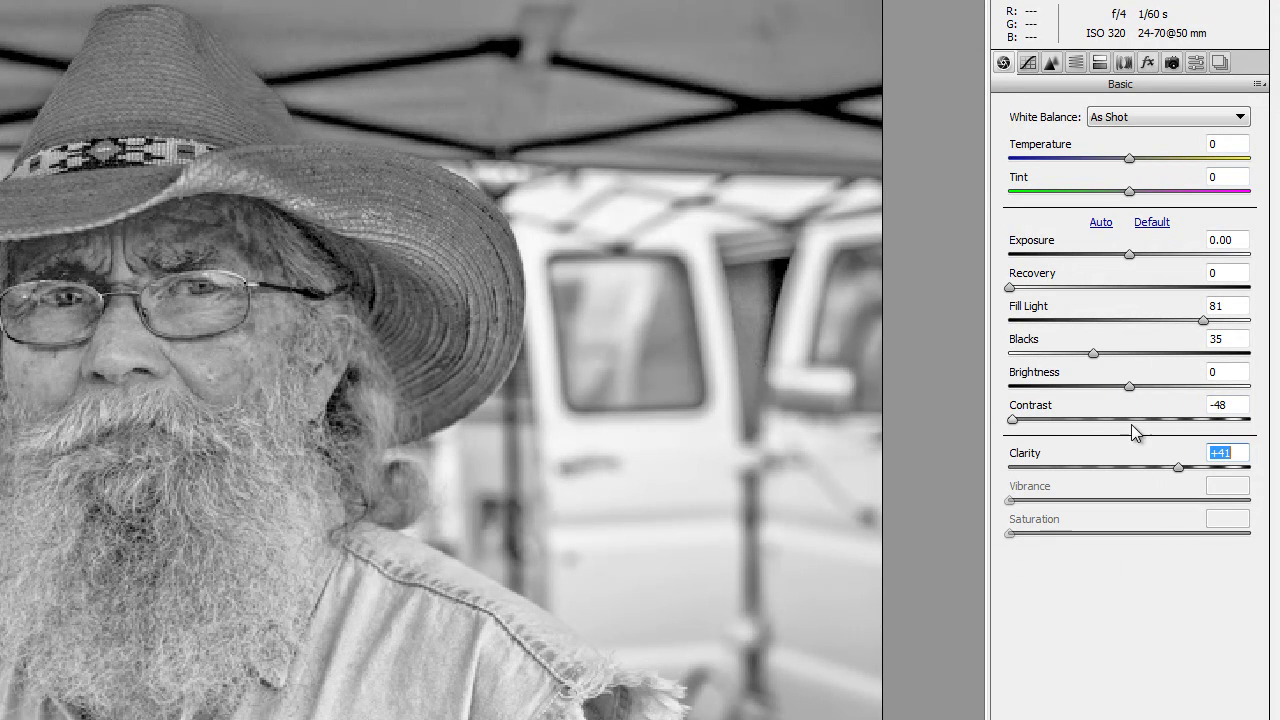
{"action": "left_click_drag", "start_coordinate": [1095, 352], "coordinate": [1121, 356]}
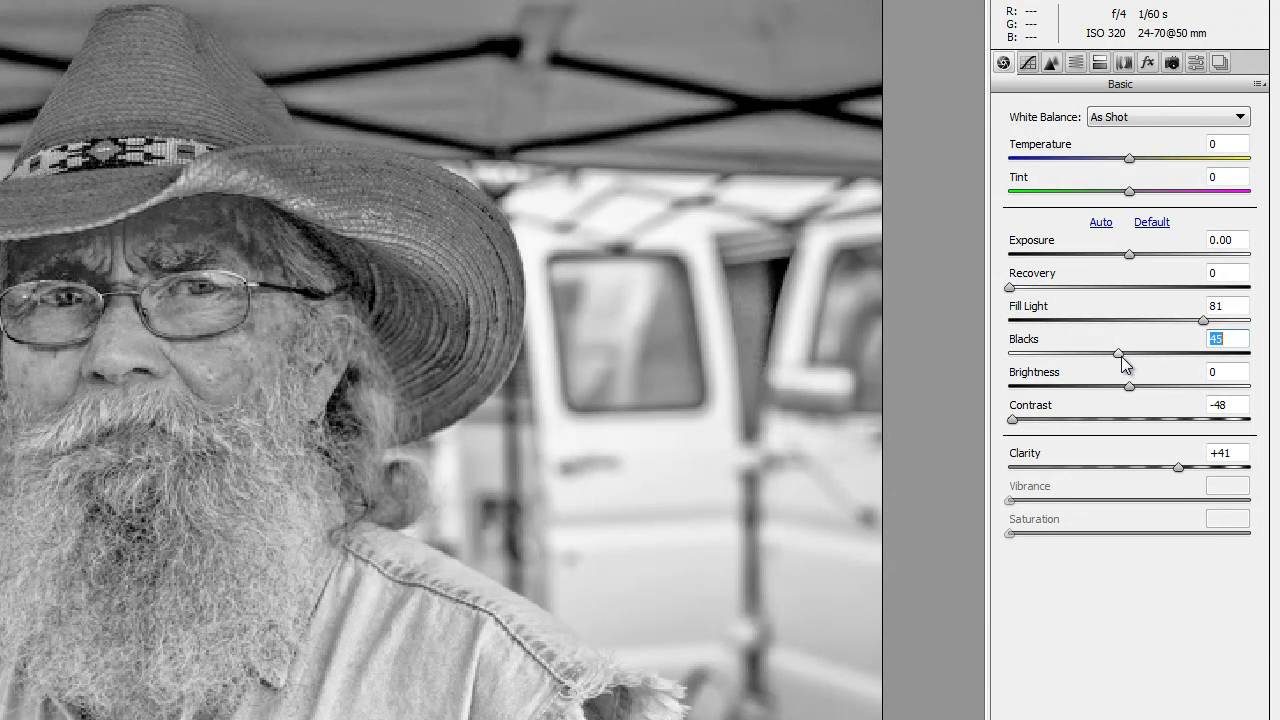
{"action": "mouse_move", "coordinate": [1201, 321]}
{"action": "left_mouse_down"}
{"action": "mouse_move", "coordinate": [1190, 322]}
{"action": "mouse_move", "coordinate": [1214, 327]}
{"action": "left_mouse_up"}
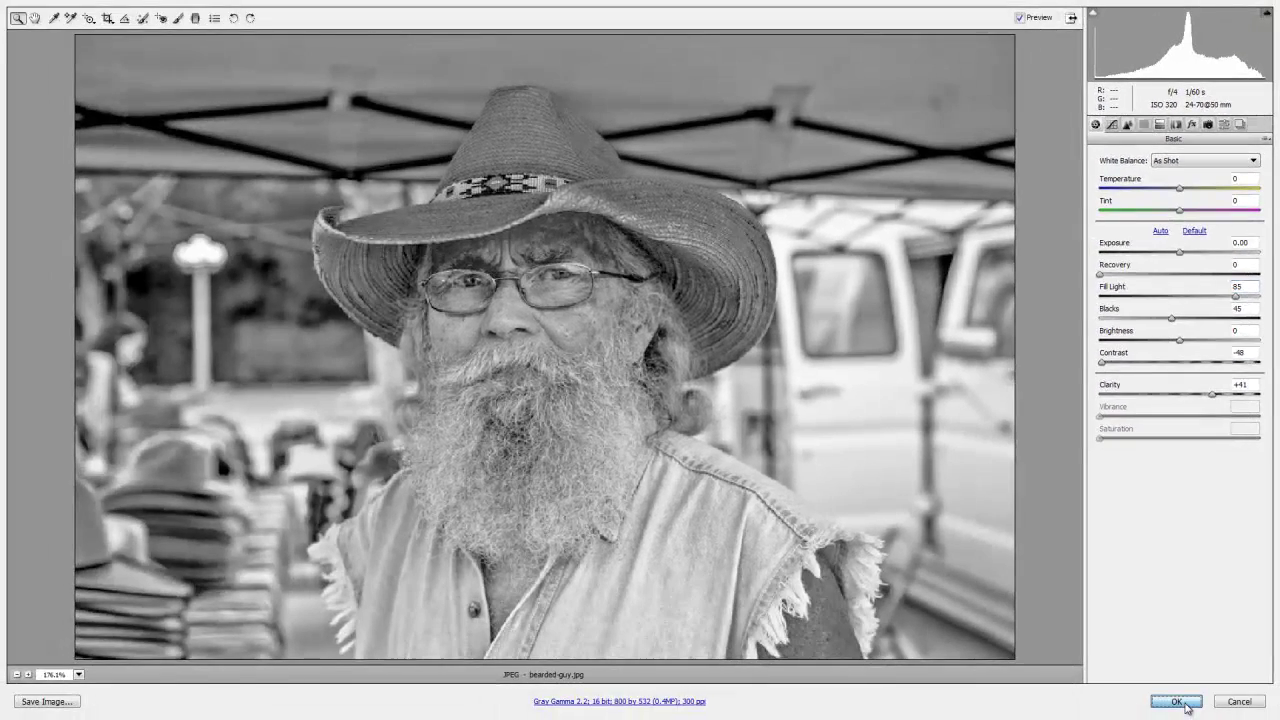
{"action": "left_click", "coordinate": [1172, 695]}
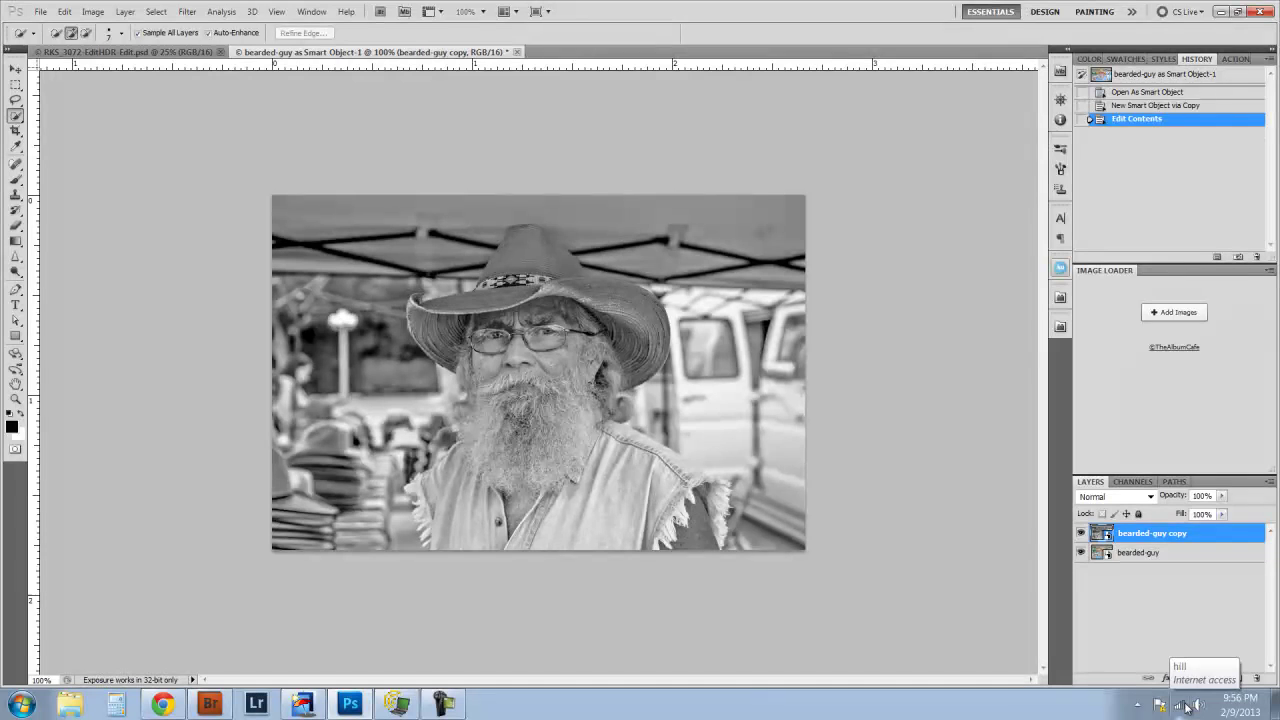
Step: Compare the grayscale copy on and off, set it to Overlay, and reopen the original layer's Camera Raw
{"action": "left_click", "coordinate": [1084, 535]}
{"action": "left_click", "coordinate": [1081, 537]}
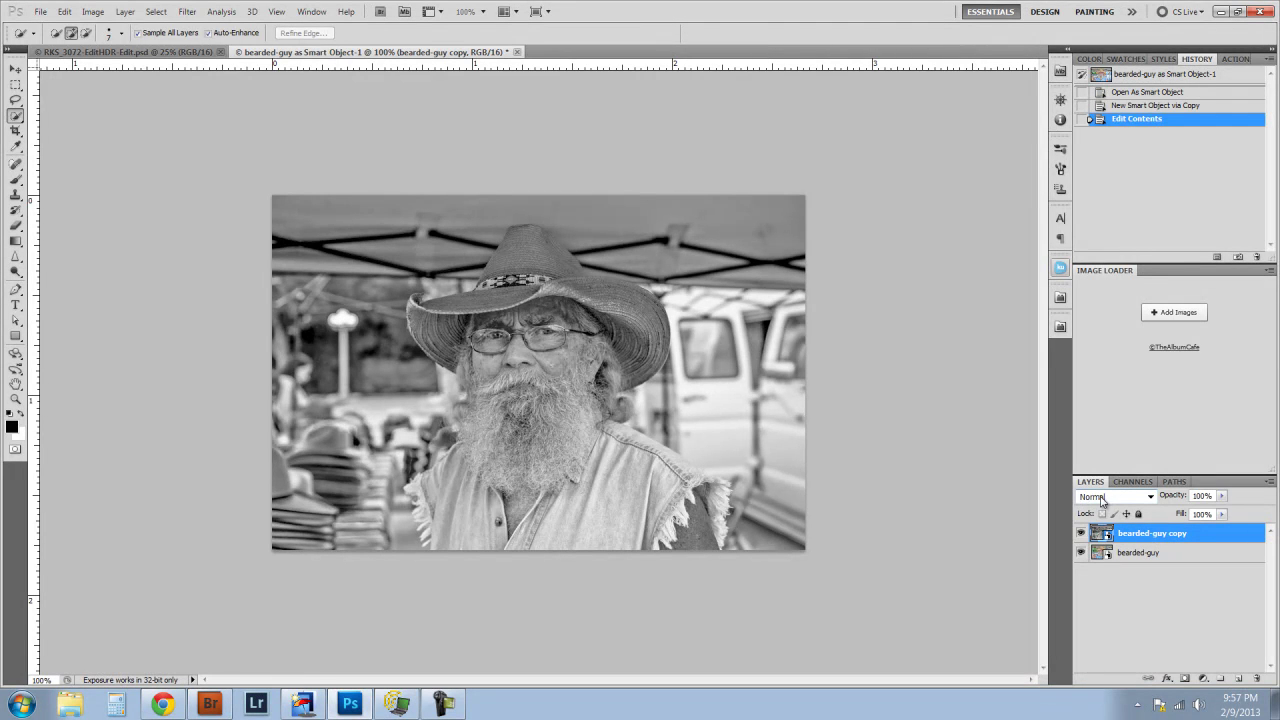
{"action": "left_click", "coordinate": [1107, 503]}
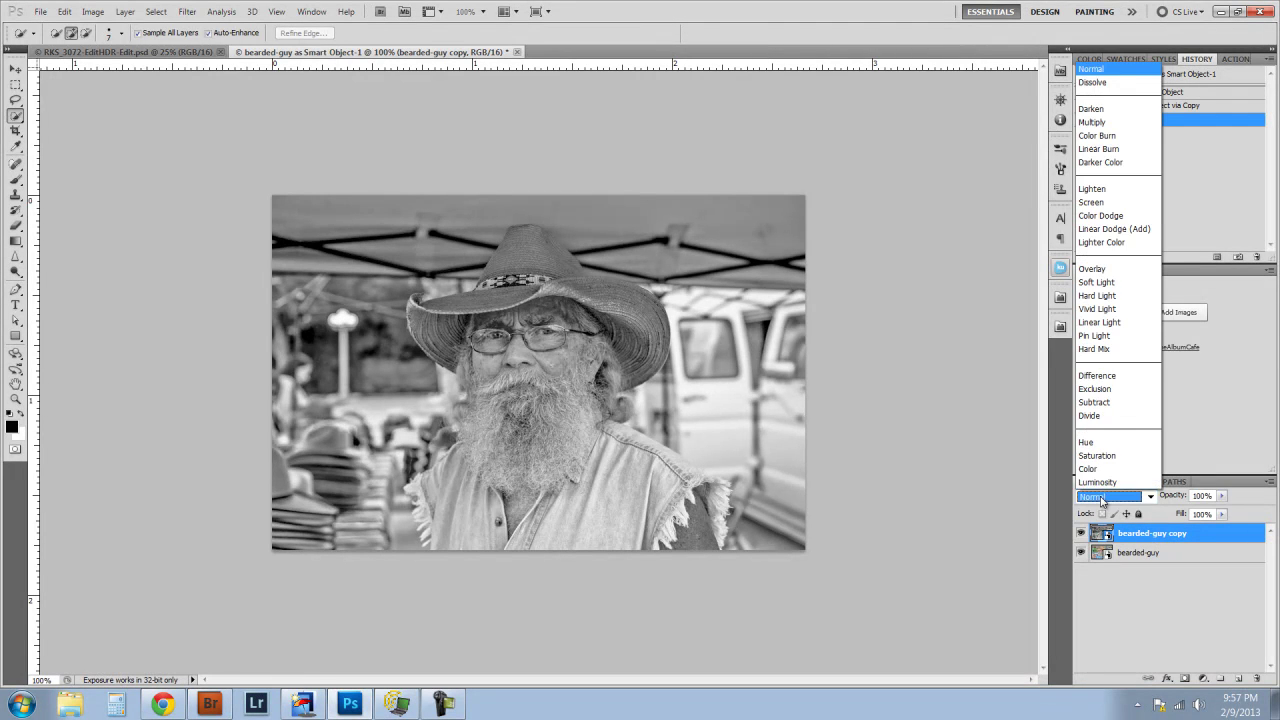
{"action": "left_click", "coordinate": [1097, 271]}
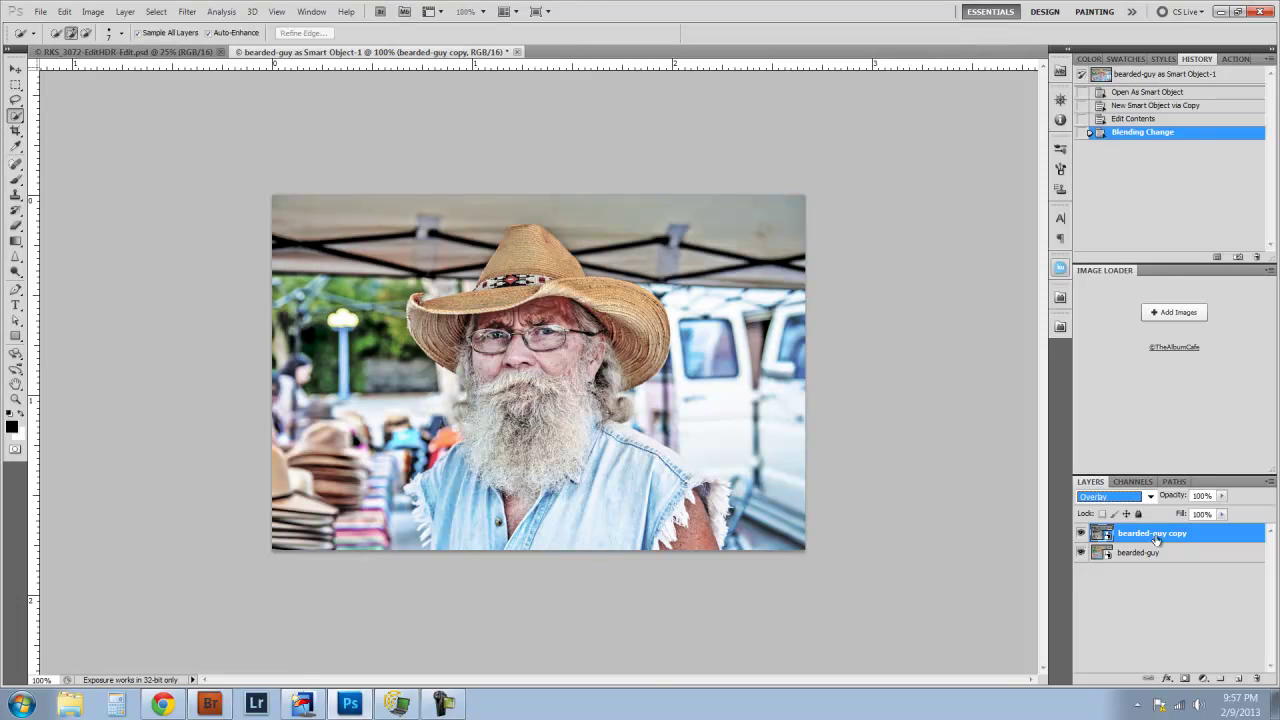
{"action": "left_click", "coordinate": [1103, 555]}
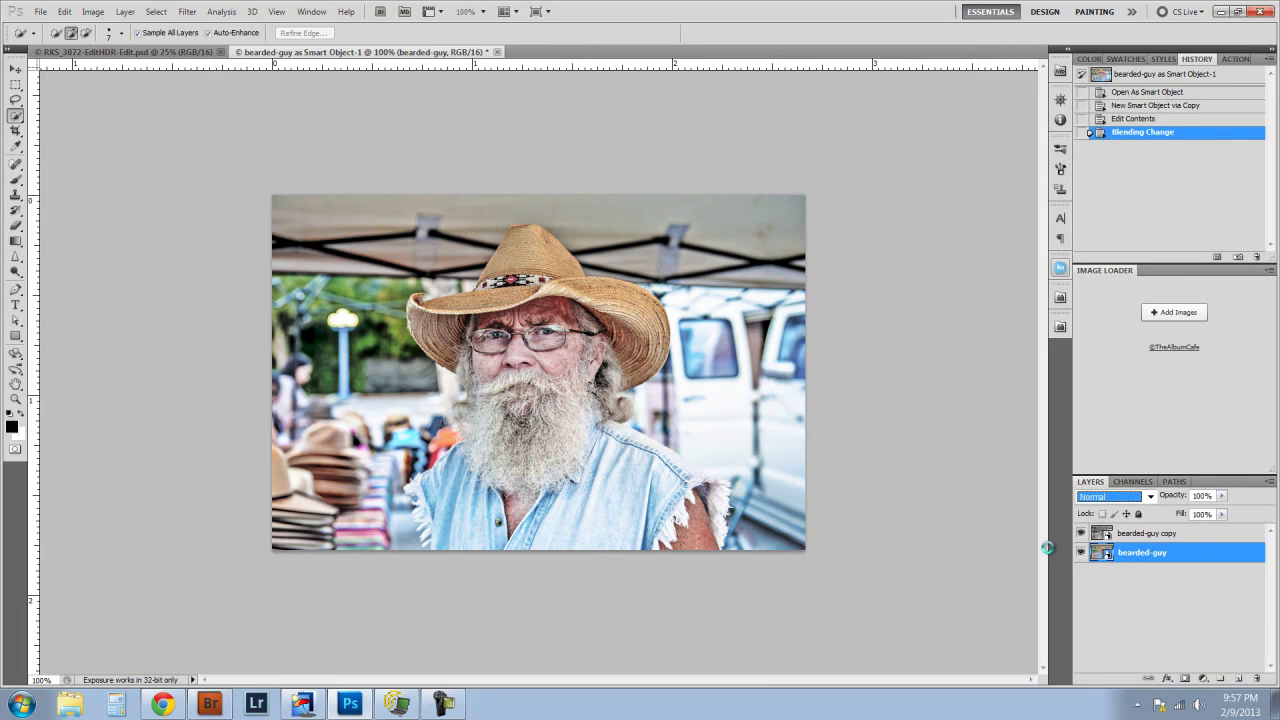
{"action": "double_click", "coordinate": [1103, 555]}
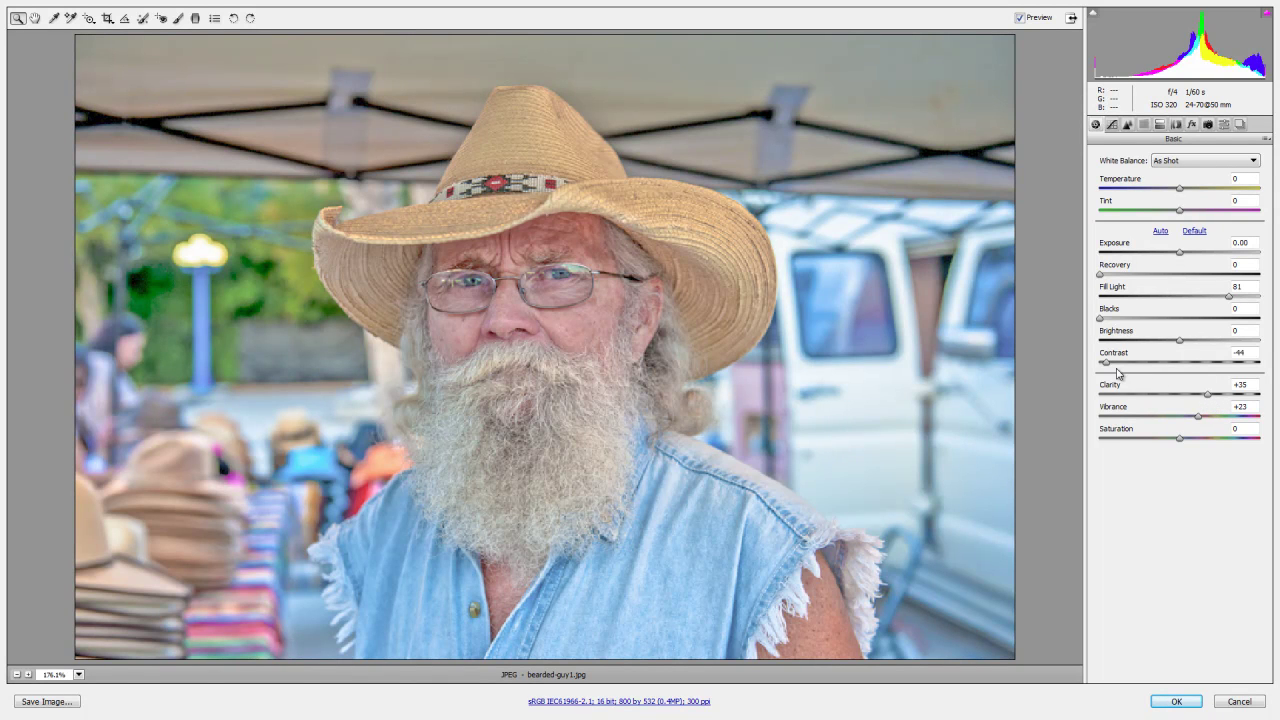
Step: Raise Contrast to -32 and lower Vibrance to about +15, then apply the changes
{"action": "left_click_drag", "start_coordinate": [1106, 366], "coordinate": [1119, 368]}
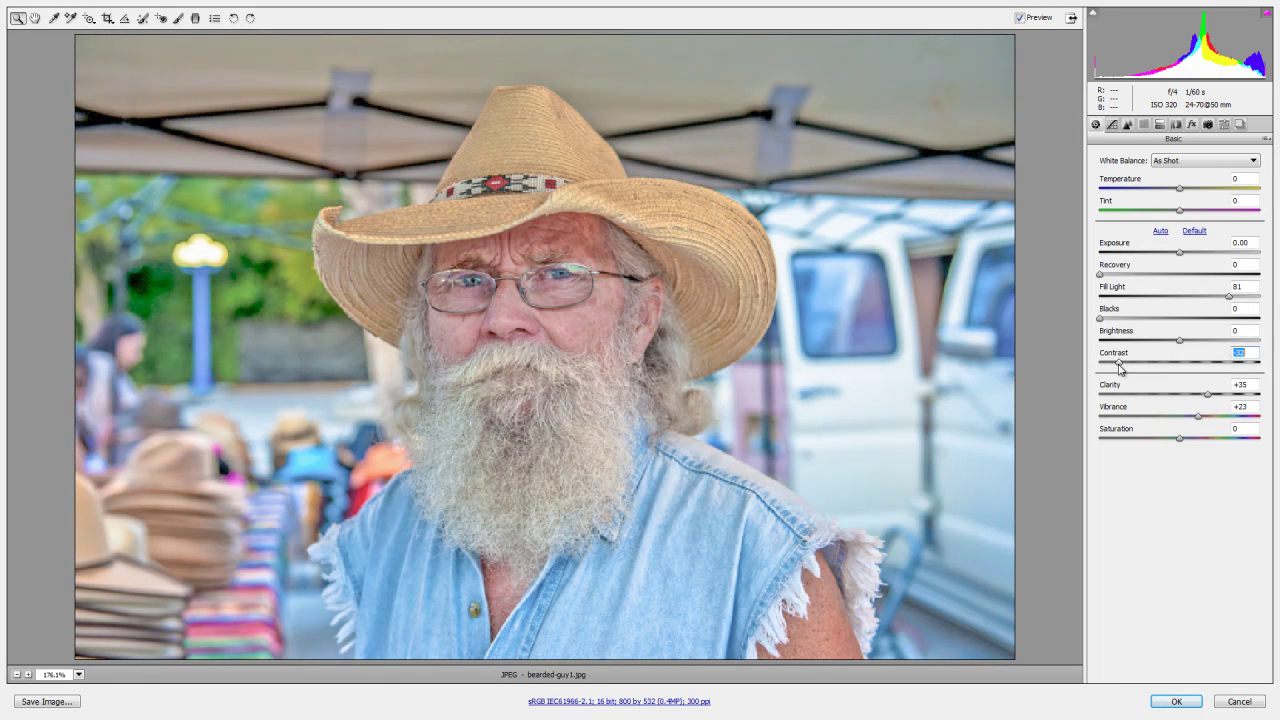
{"action": "left_click", "coordinate": [1200, 422]}
{"action": "left_click_drag", "start_coordinate": [1200, 422], "coordinate": [1189, 422]}
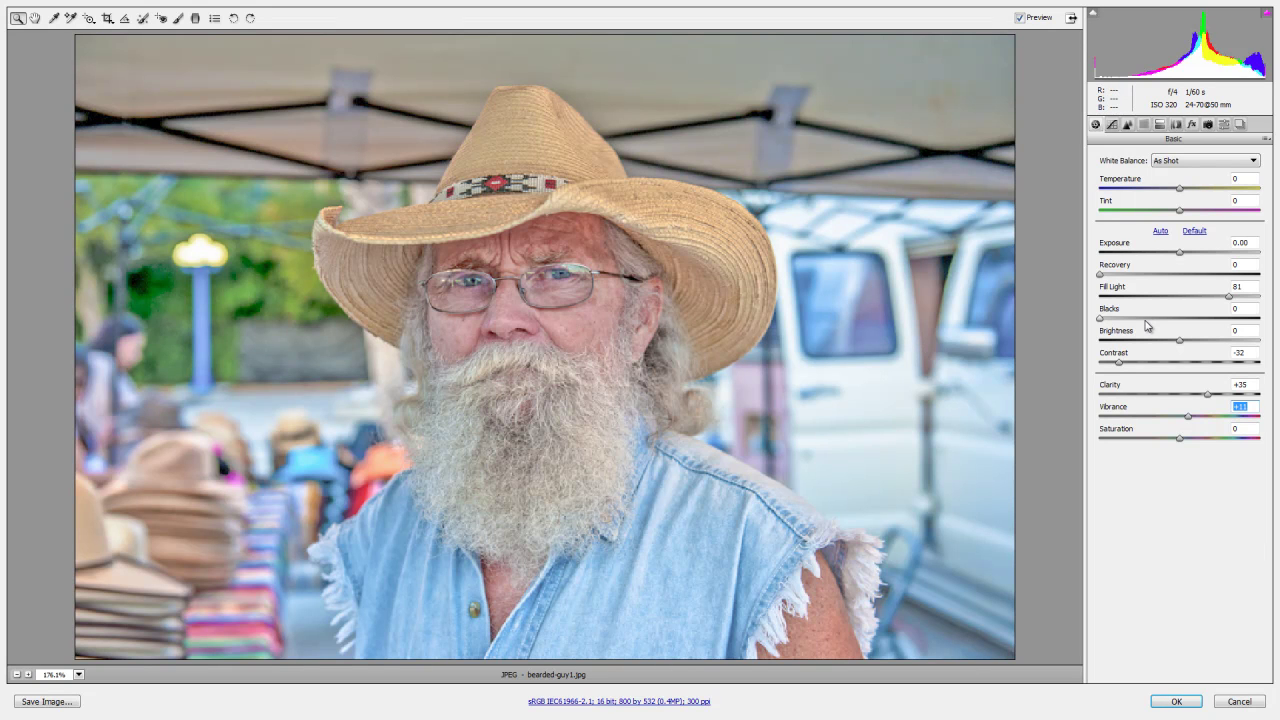
{"action": "left_click", "coordinate": [1173, 701]}
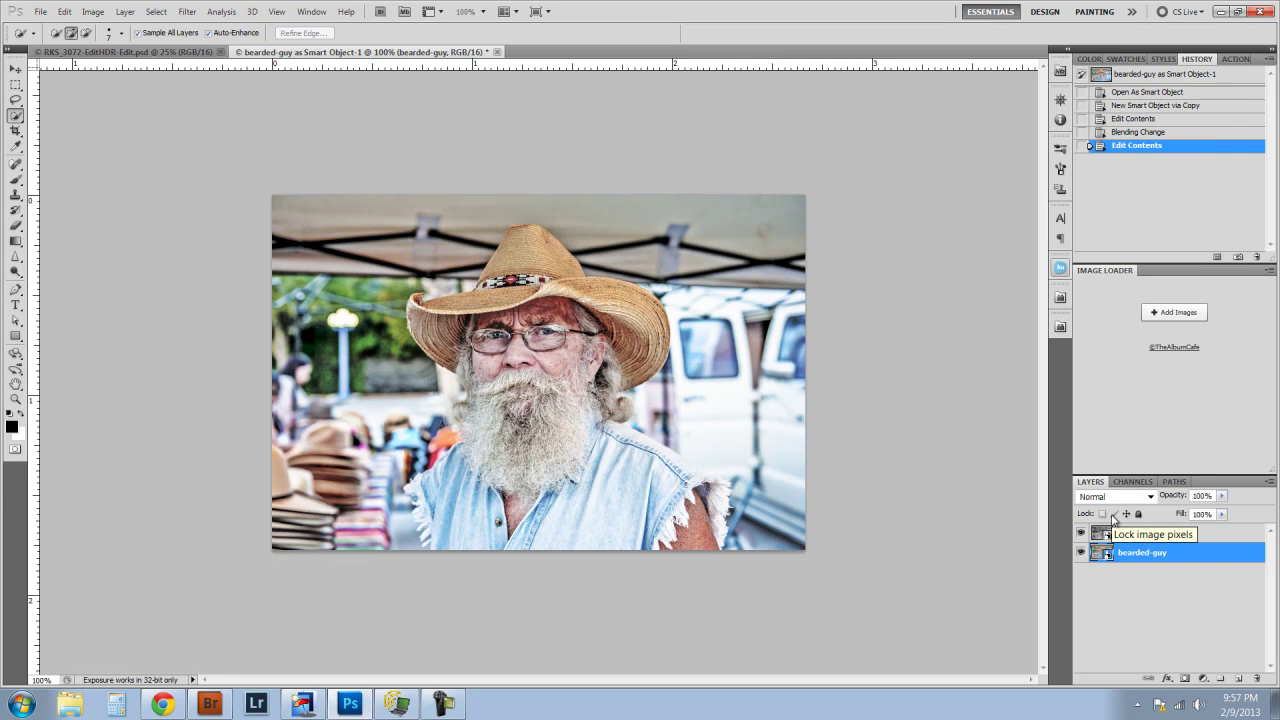
Step: Flatten the image, duplicate it to a new layer, and give the copy a 4-pixel Gaussian Blur
{"action": "key", "text": "alt+l"}
{"action": "key", "text": "f"}
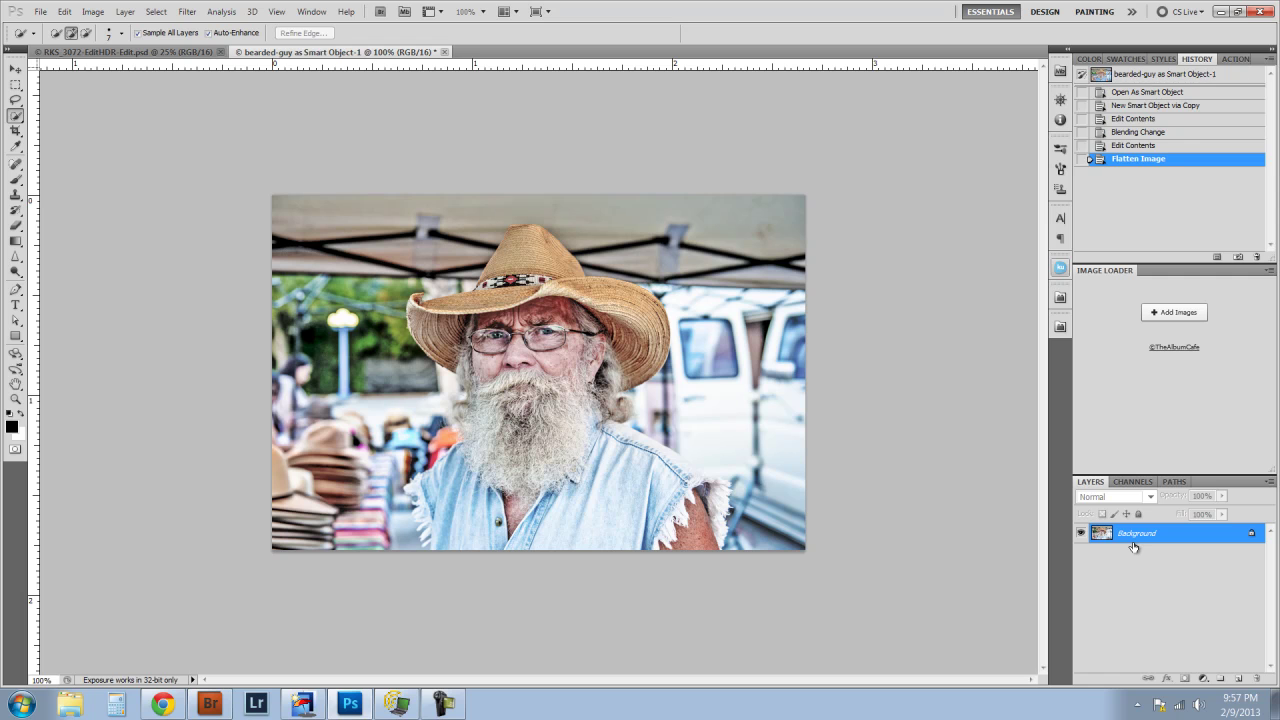
{"action": "key", "text": "ctrl+j"}
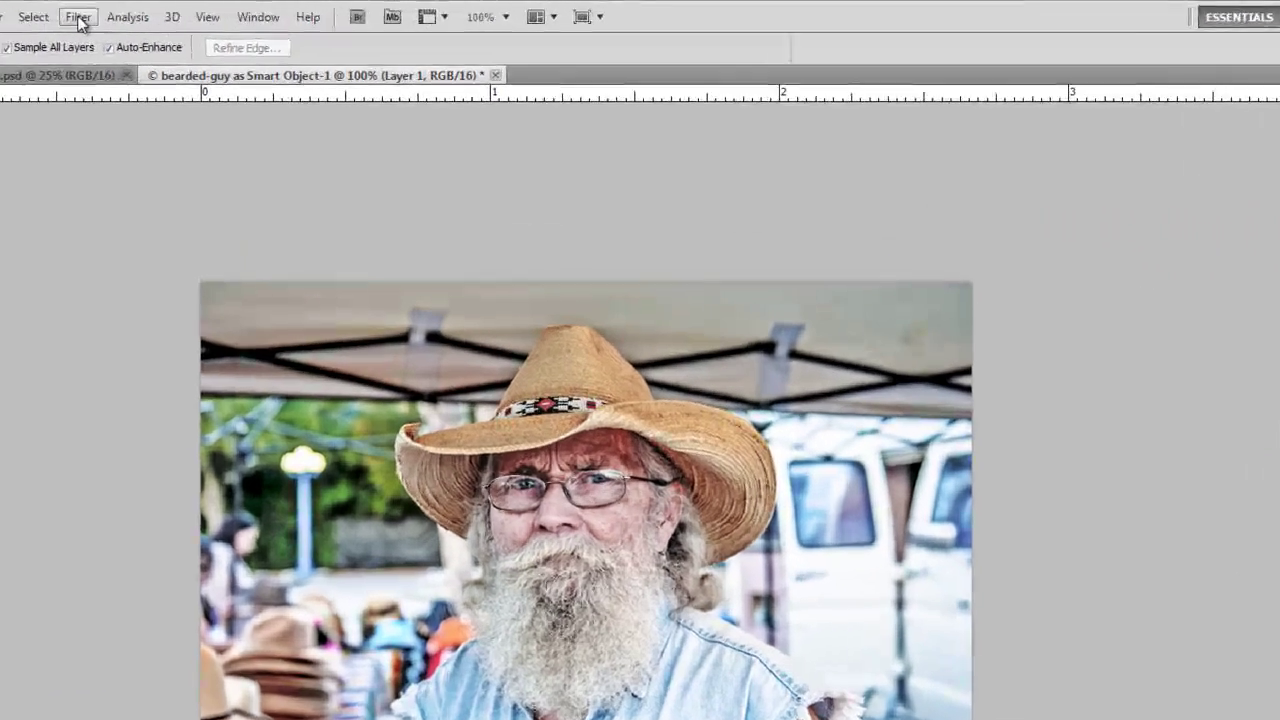
{"action": "left_click", "coordinate": [187, 12]}
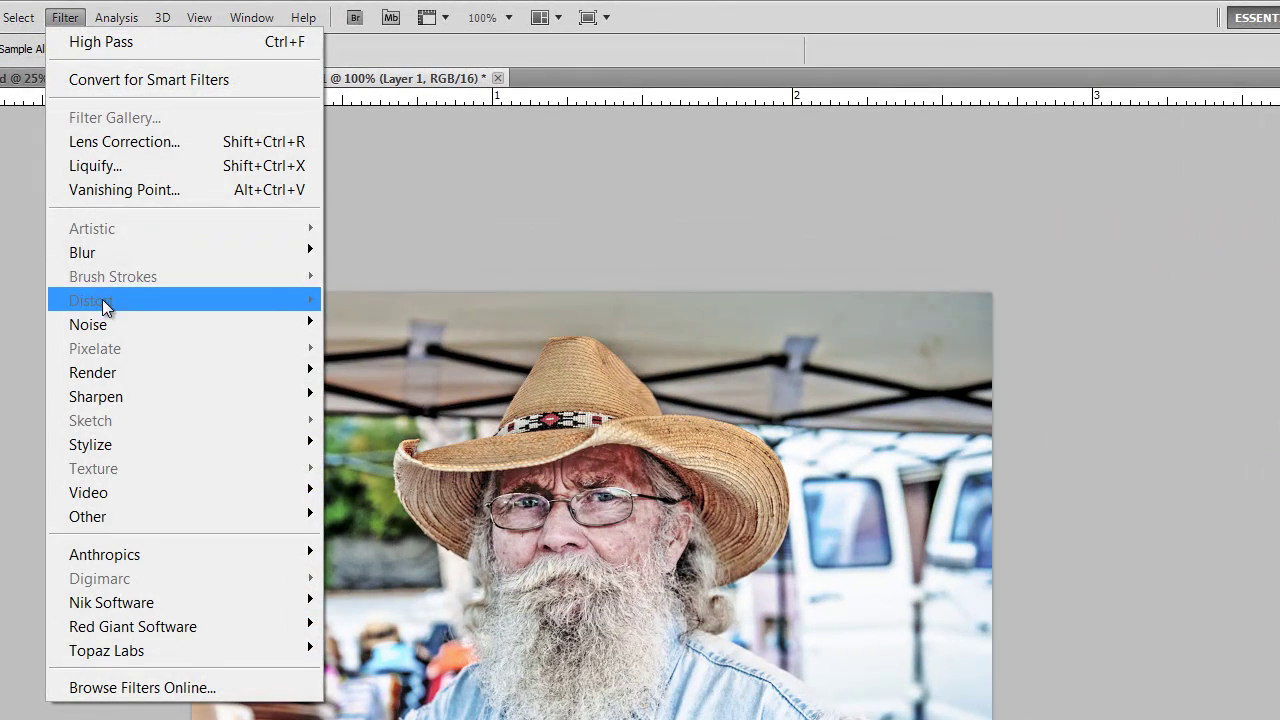
{"action": "mouse_move", "coordinate": [88, 255]}
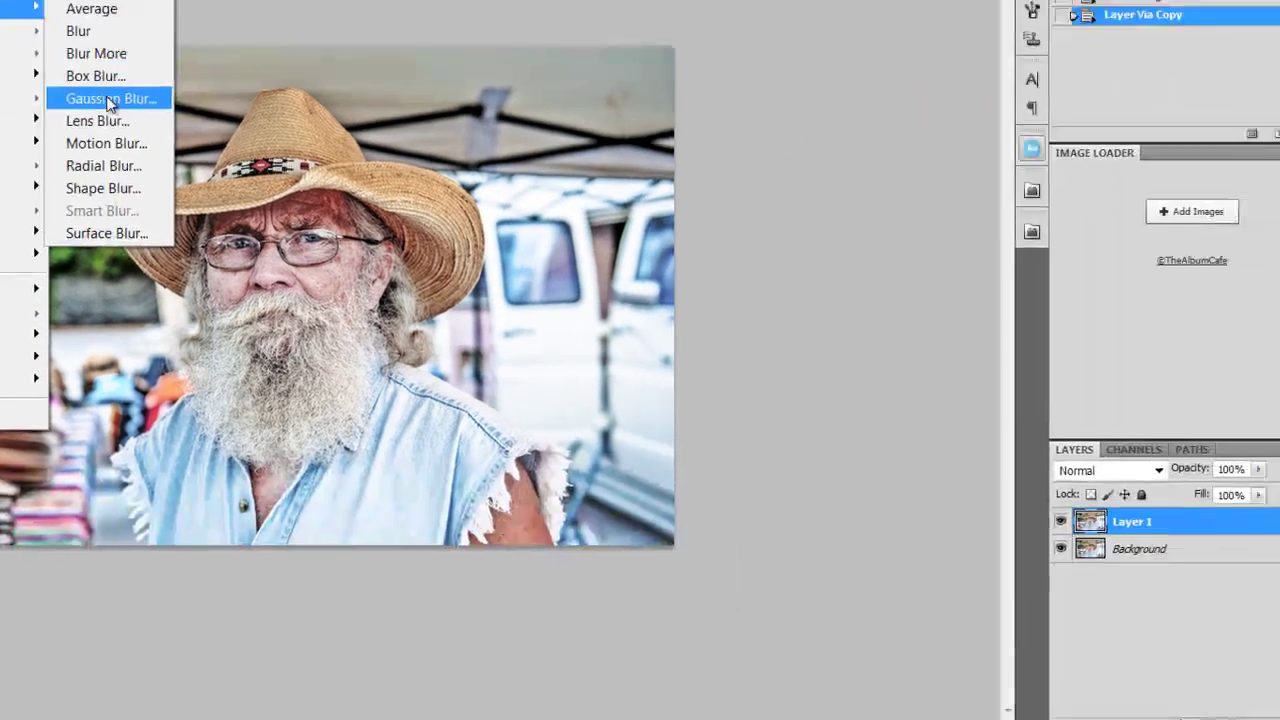
{"action": "left_click", "coordinate": [110, 100]}
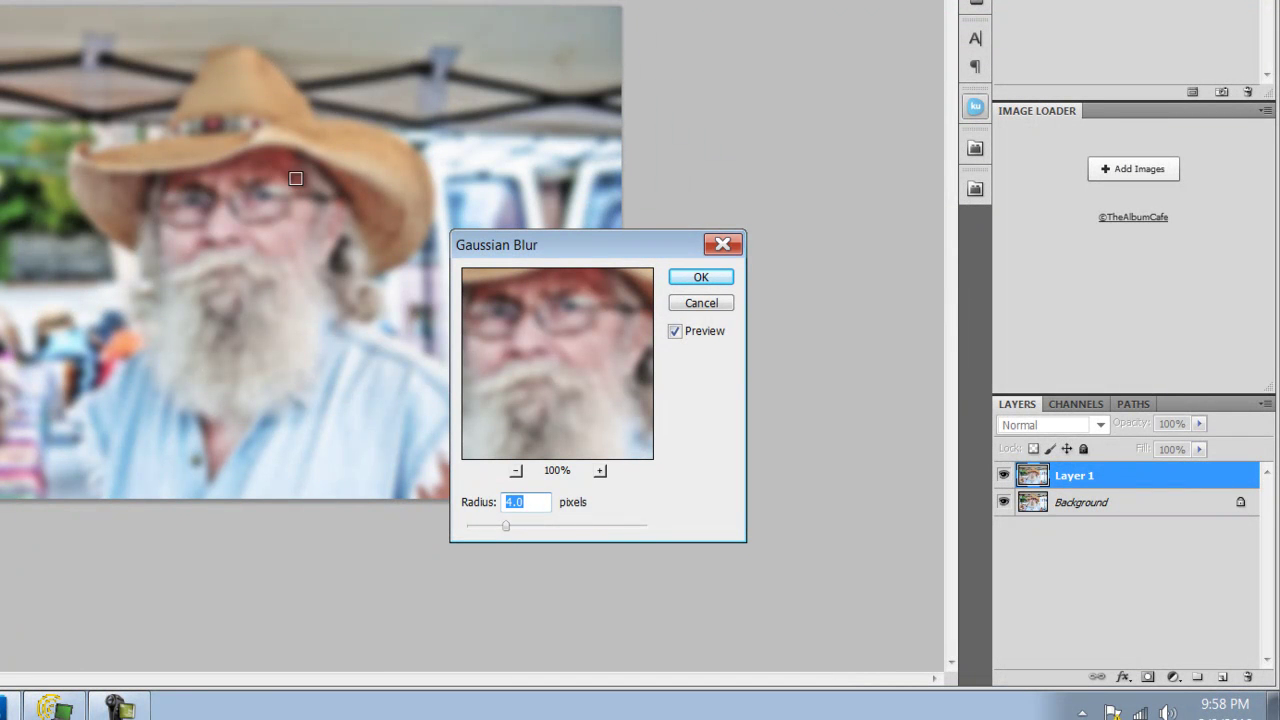
{"action": "left_click", "coordinate": [698, 280]}
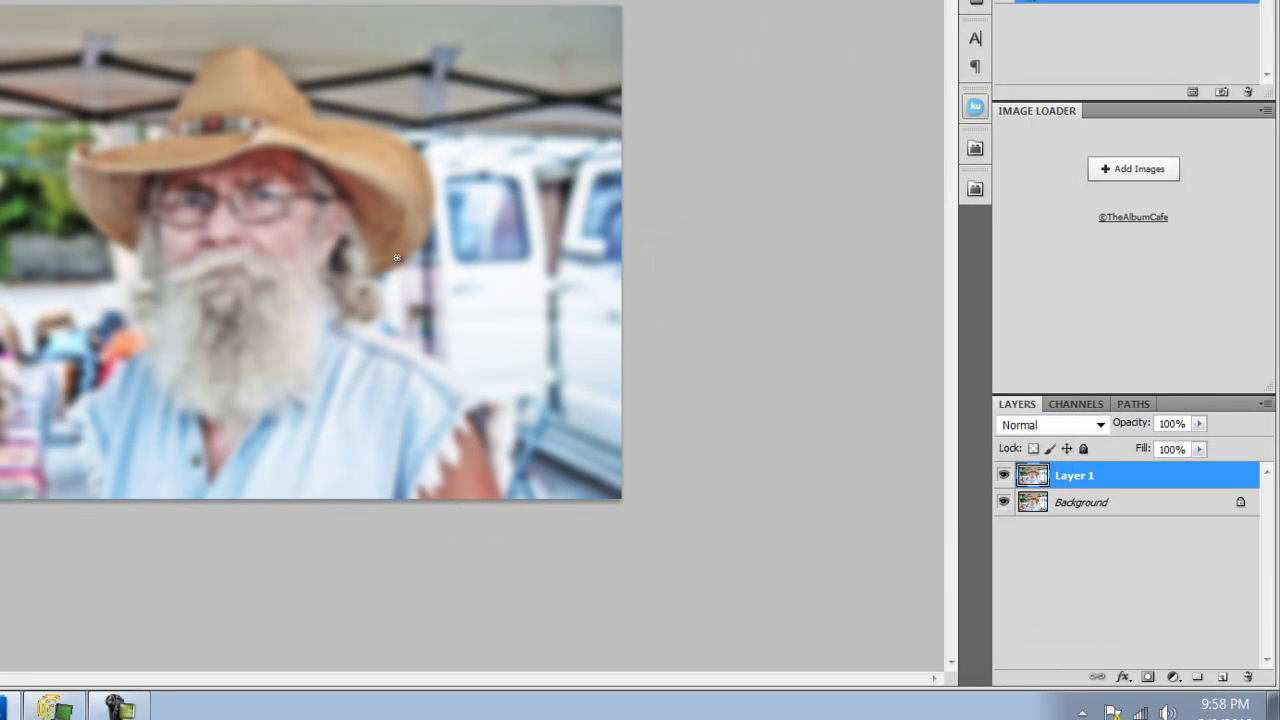
Step: Blend the blurred layer in Overlay at 43% opacity, flatten, and duplicate the result as Layer 1
{"action": "left_click", "coordinate": [1020, 426]}
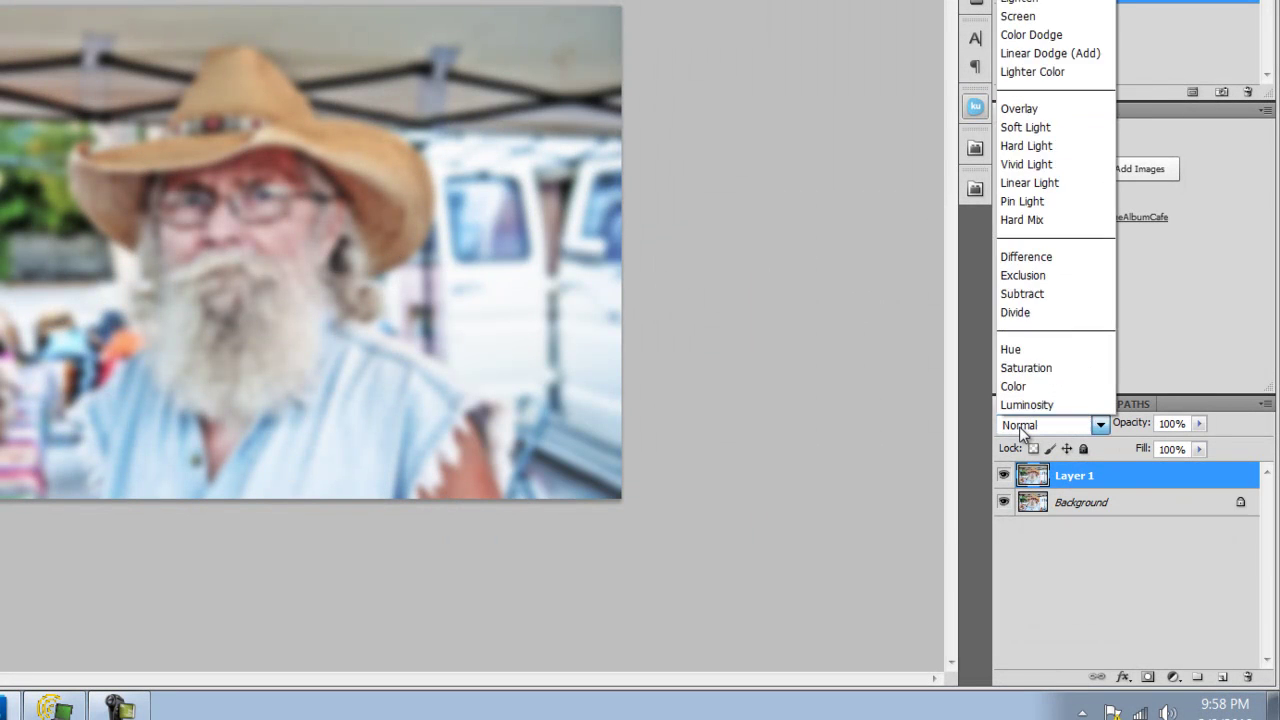
{"action": "left_click", "coordinate": [1032, 109]}
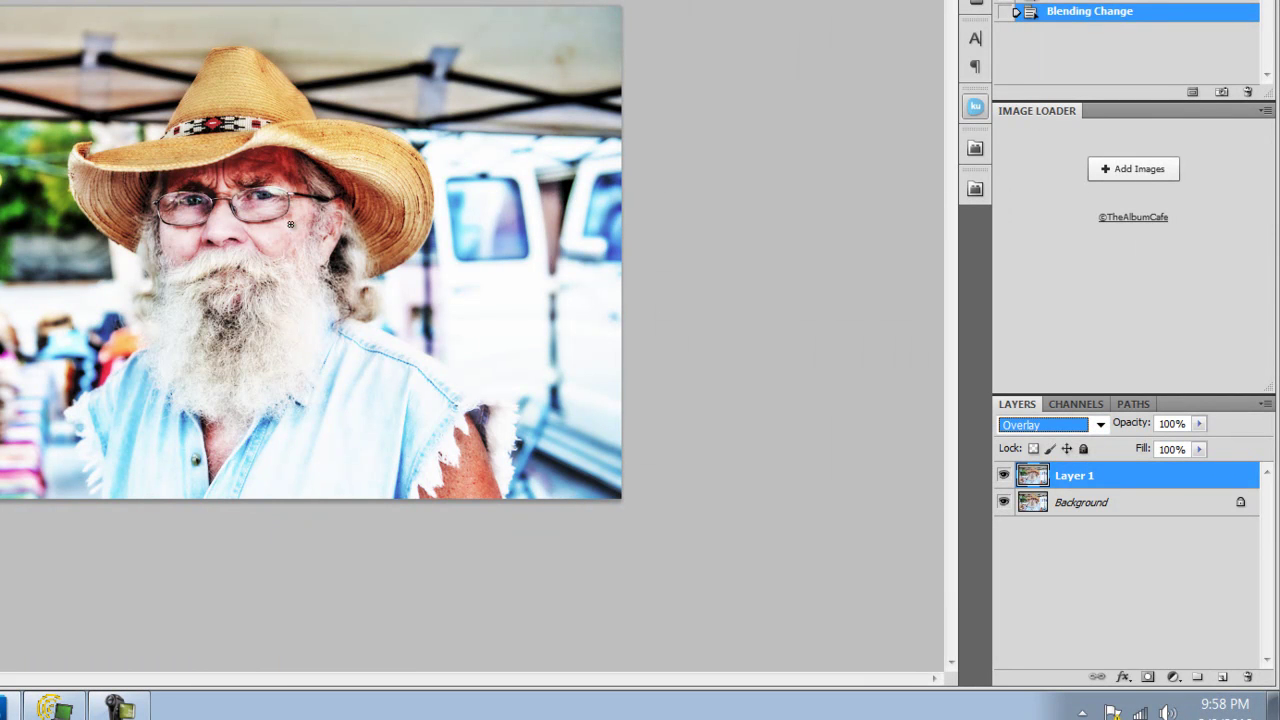
{"action": "left_click", "coordinate": [1199, 425]}
{"action": "left_click_drag", "start_coordinate": [1166, 448], "coordinate": [1133, 452]}
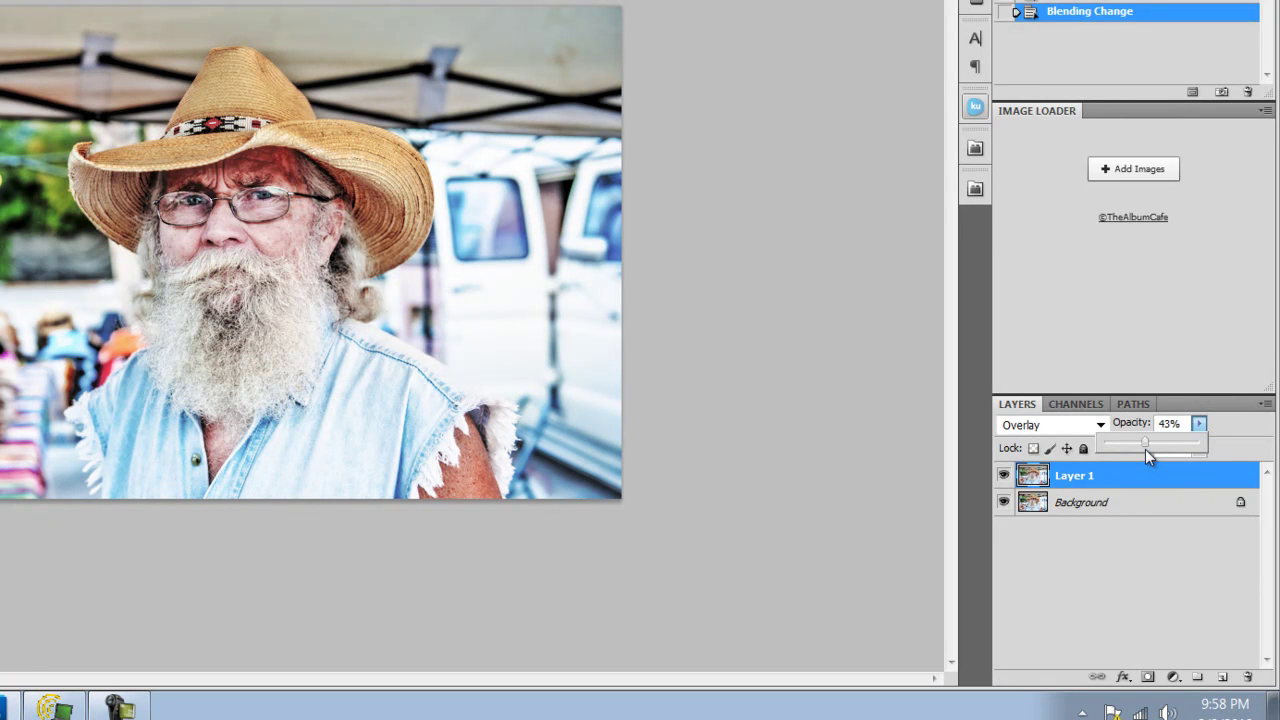
{"action": "left_click_drag", "start_coordinate": [1148, 456], "coordinate": [1144, 460]}
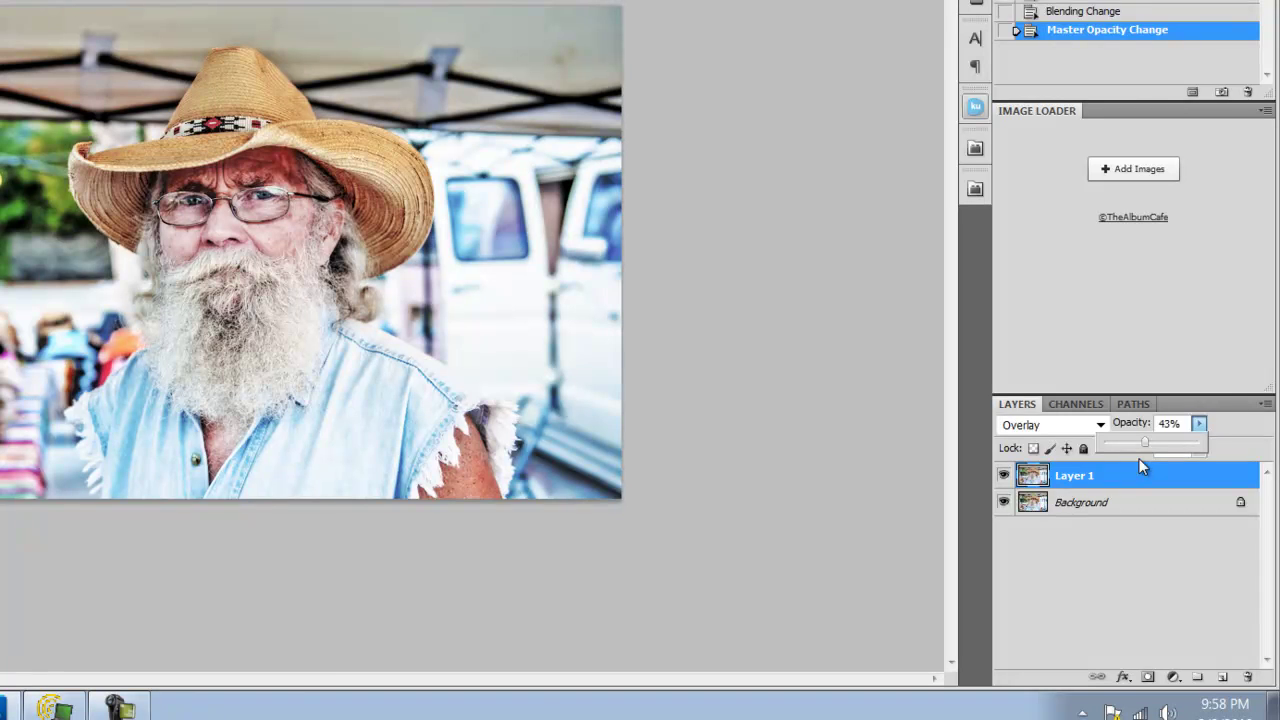
{"action": "key", "text": "alt+l"}
{"action": "key", "text": "f"}
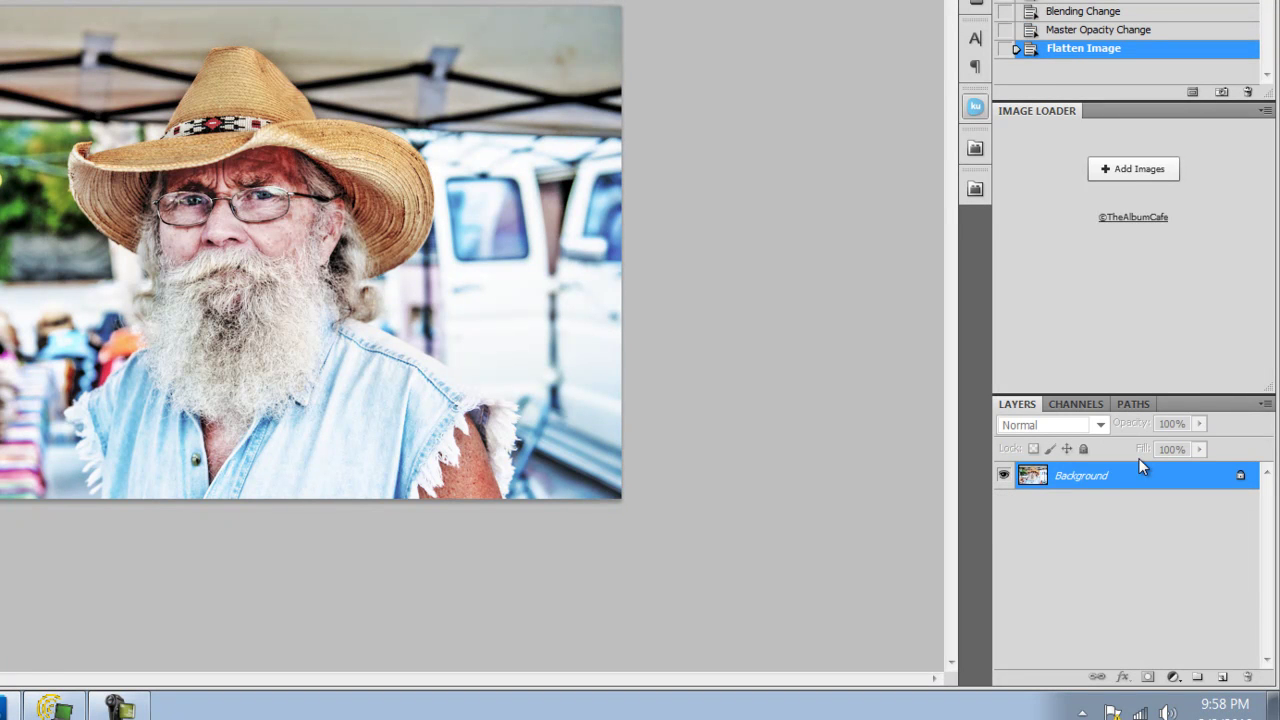
{"action": "key", "text": "ctrl+j"}
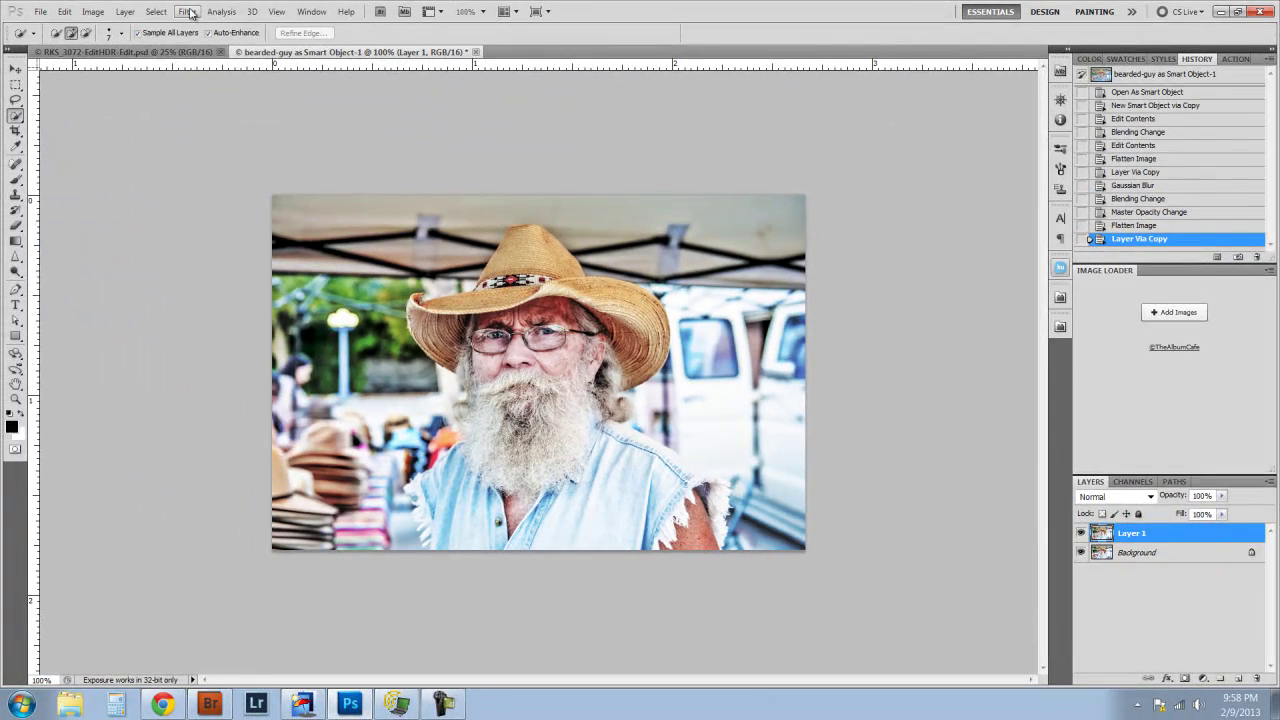
Step: Apply a High Pass filter to Layer 1 and blend it in Overlay after briefly trying Hard Light
{"action": "left_click", "coordinate": [189, 12]}
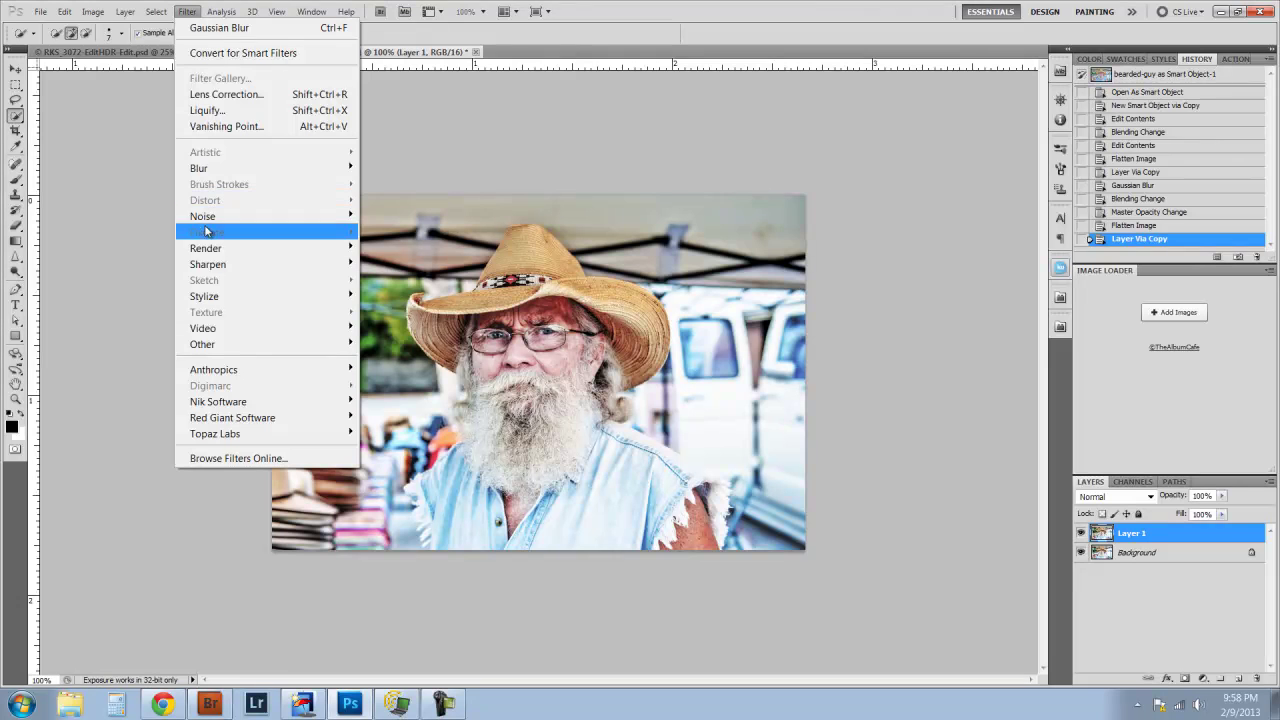
{"action": "mouse_move", "coordinate": [214, 343]}
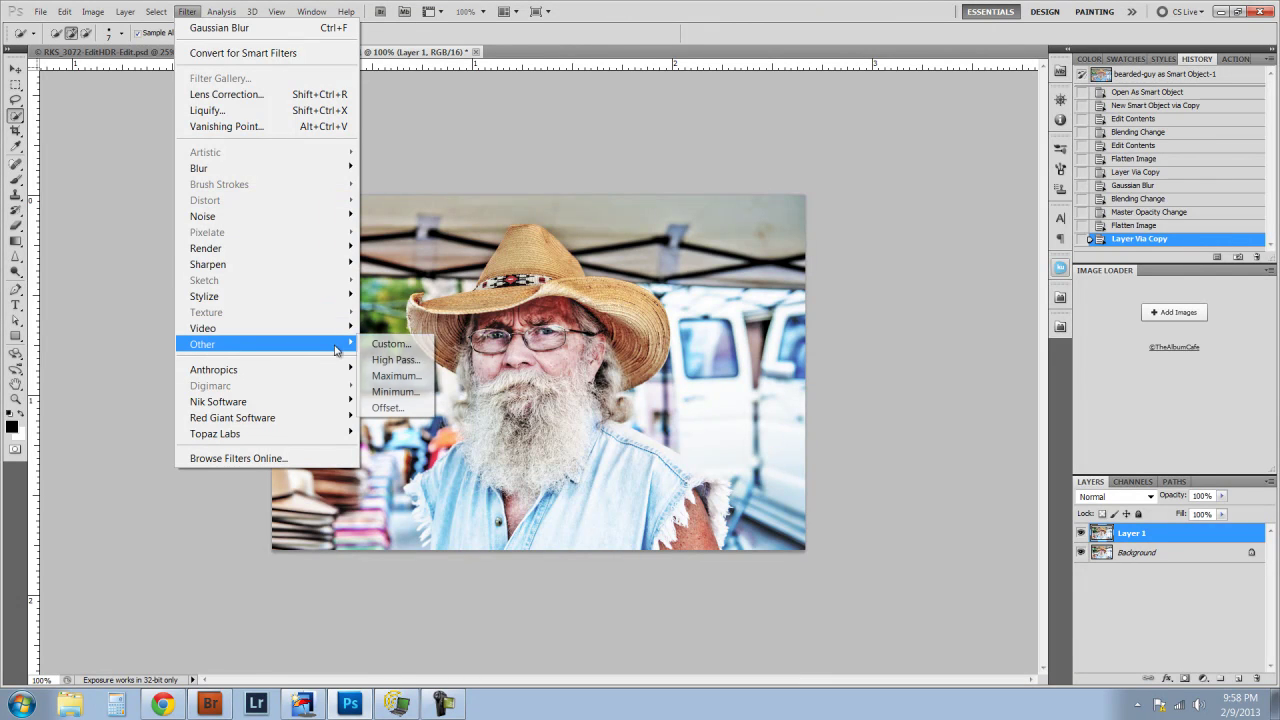
{"action": "left_click", "coordinate": [390, 359]}
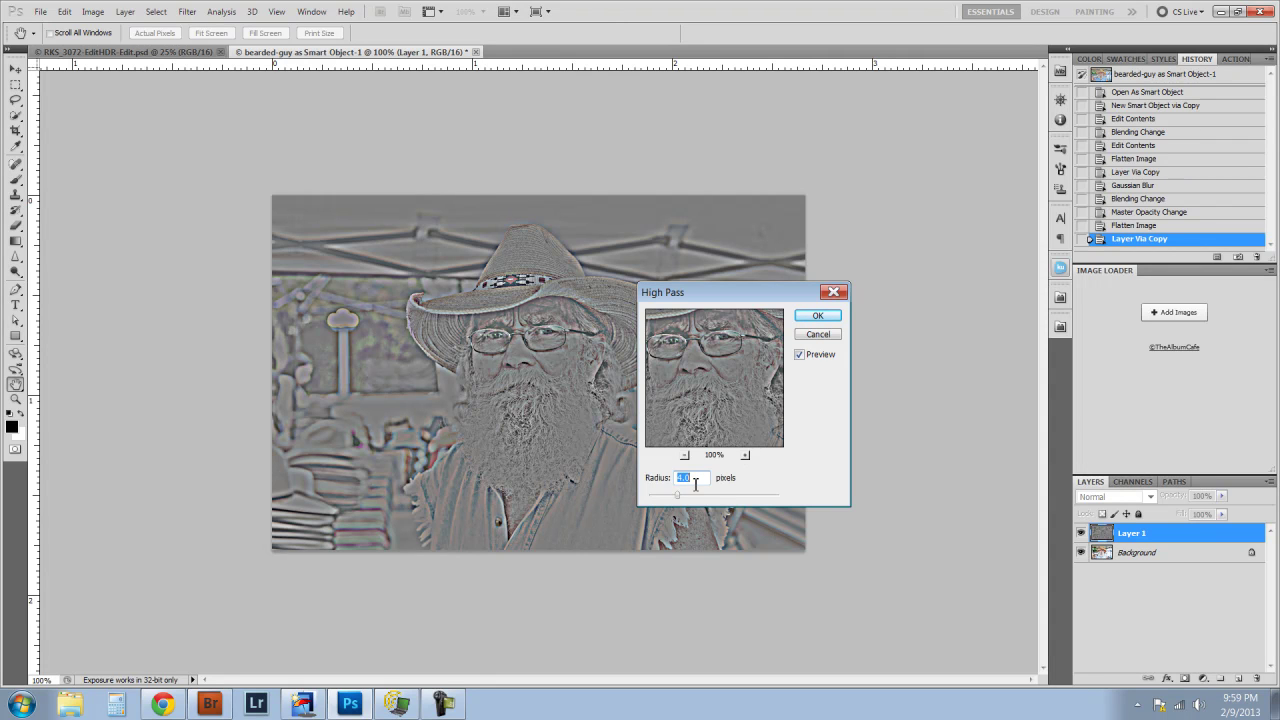
{"action": "left_click", "coordinate": [817, 317]}
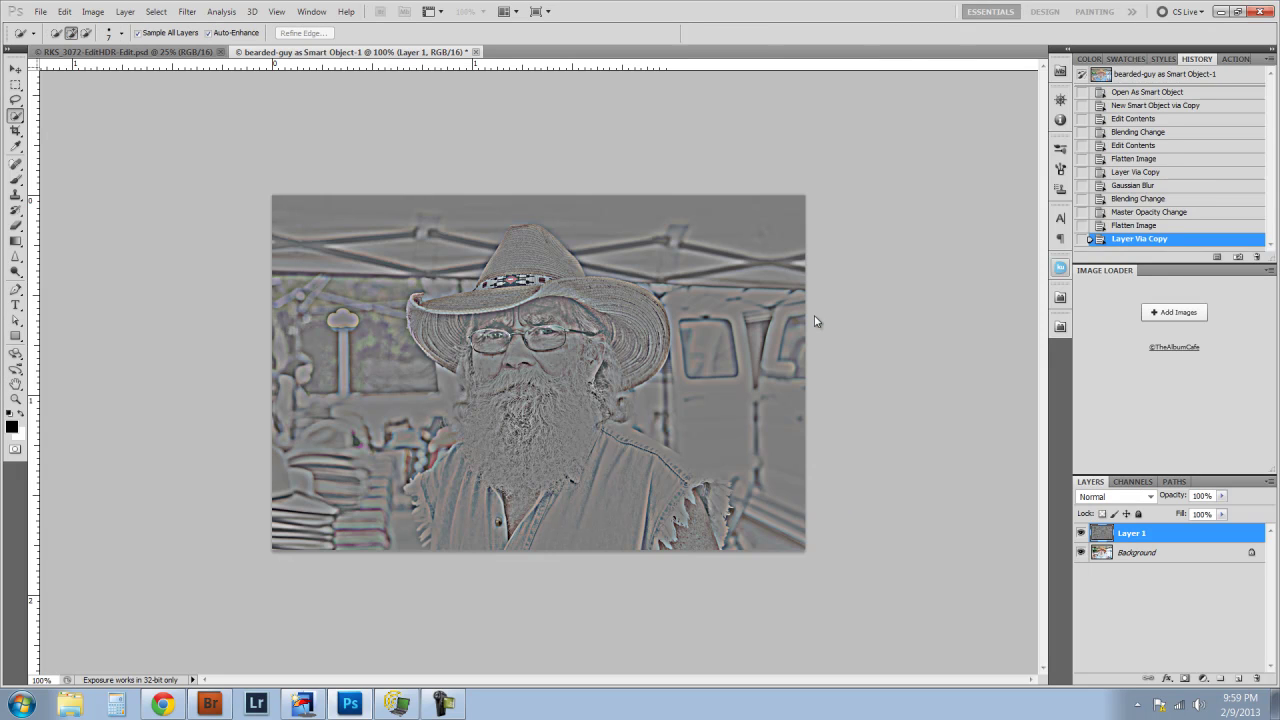
{"action": "left_click", "coordinate": [1104, 498]}
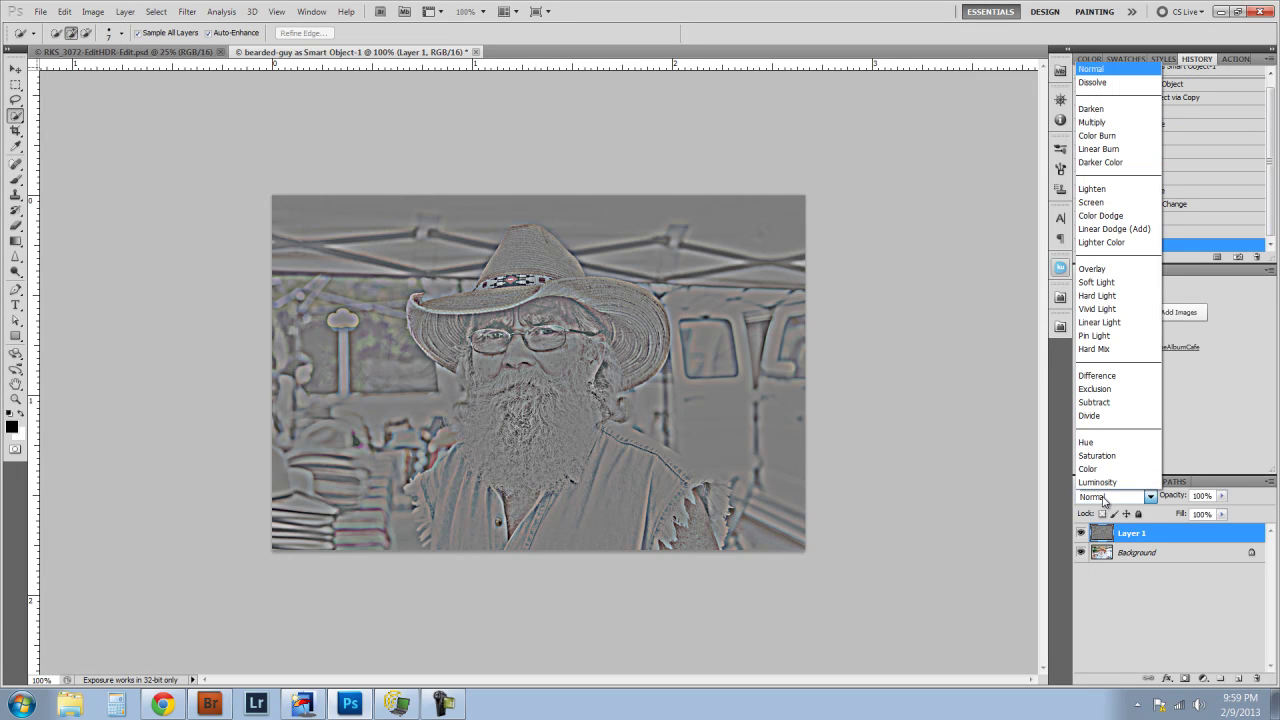
{"action": "left_click", "coordinate": [1090, 270]}
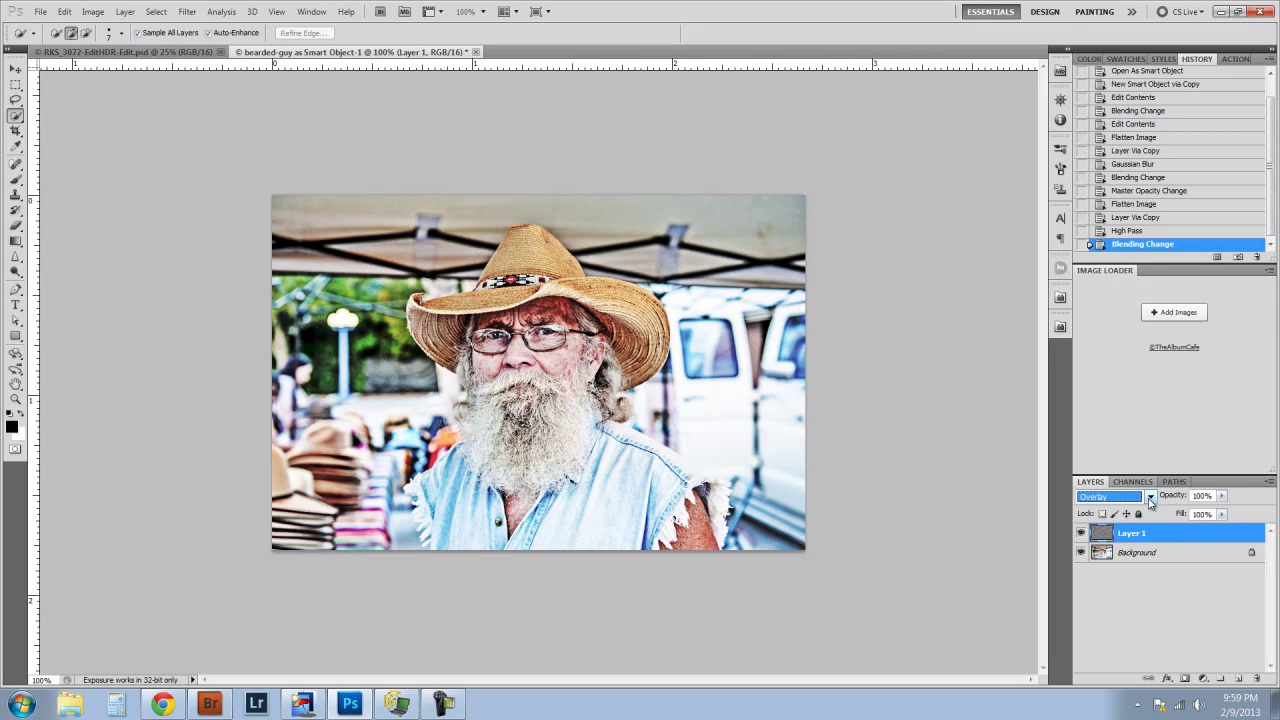
{"action": "key", "text": "Down"}
{"action": "key", "text": "Down"}
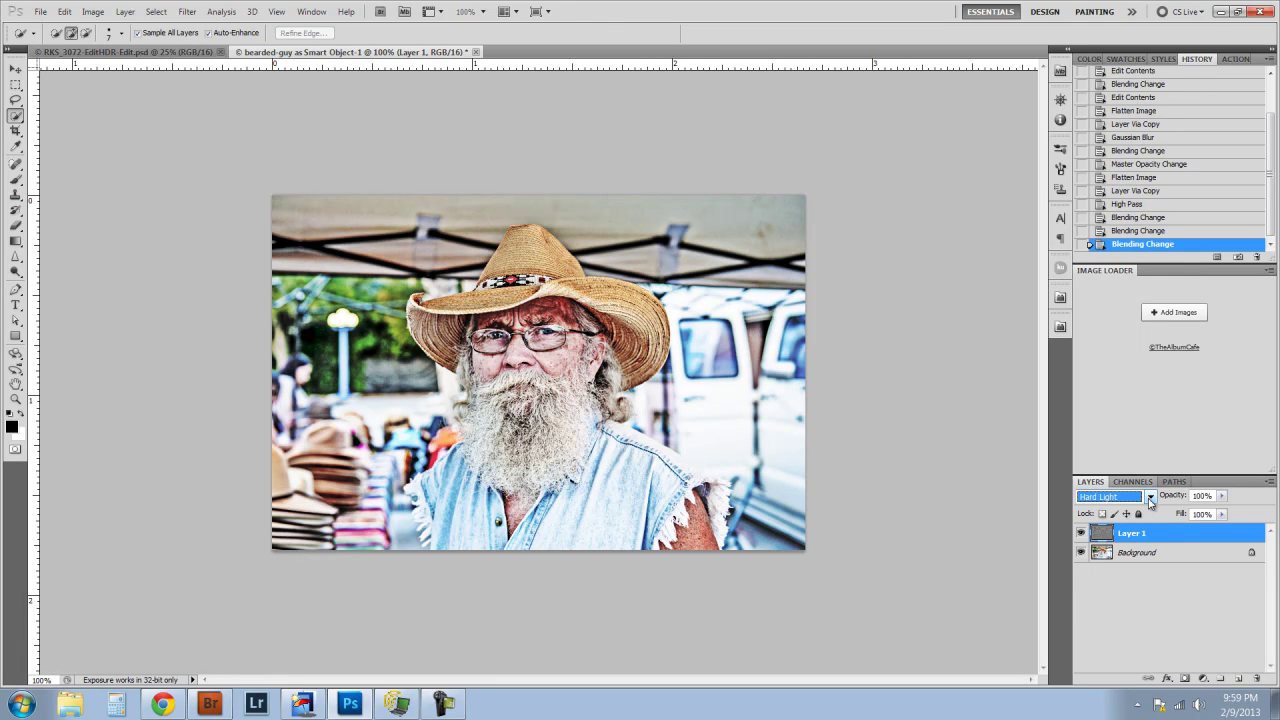
{"action": "key", "text": "Up"}
{"action": "key", "text": "Up"}
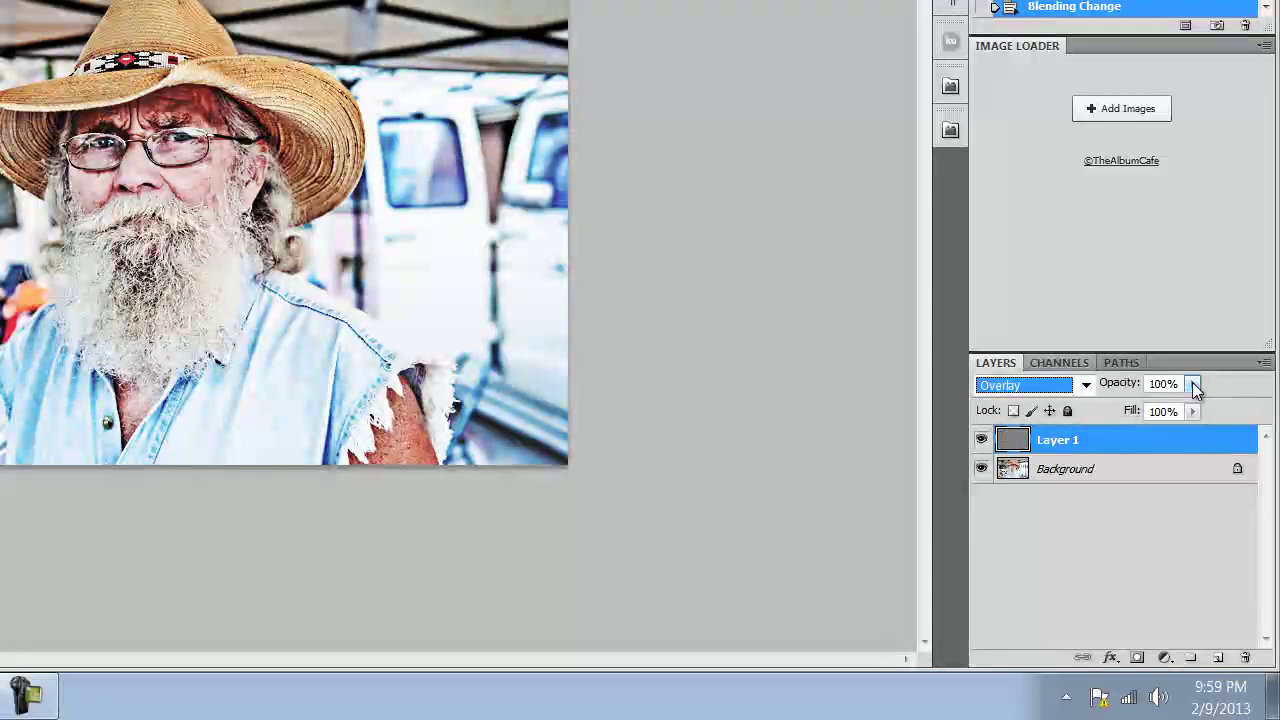
Step: Lower Layer 1's opacity to about 75% and flatten it into the Background
{"action": "left_click", "coordinate": [1198, 408]}
{"action": "left_click_drag", "start_coordinate": [1194, 410], "coordinate": [1155, 419]}
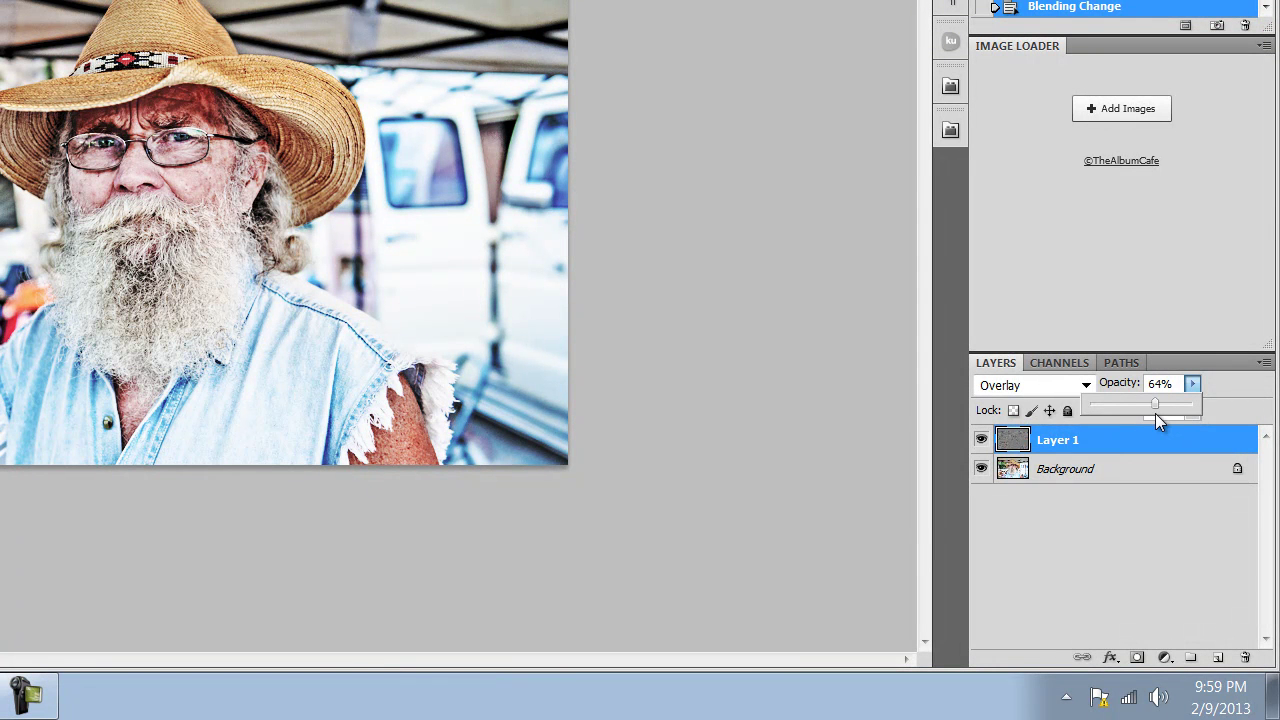
{"action": "left_click_drag", "start_coordinate": [1152, 413], "coordinate": [1166, 415]}
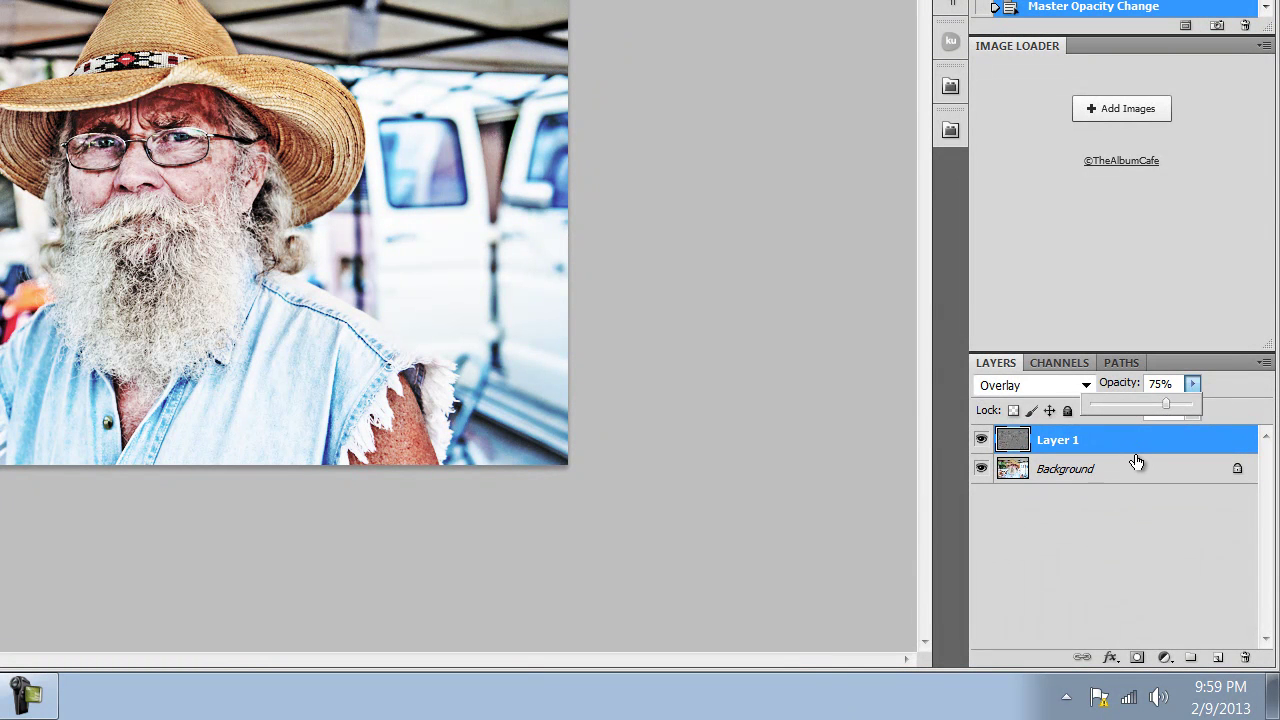
{"action": "key", "text": "alt+l"}
{"action": "key", "text": "f"}
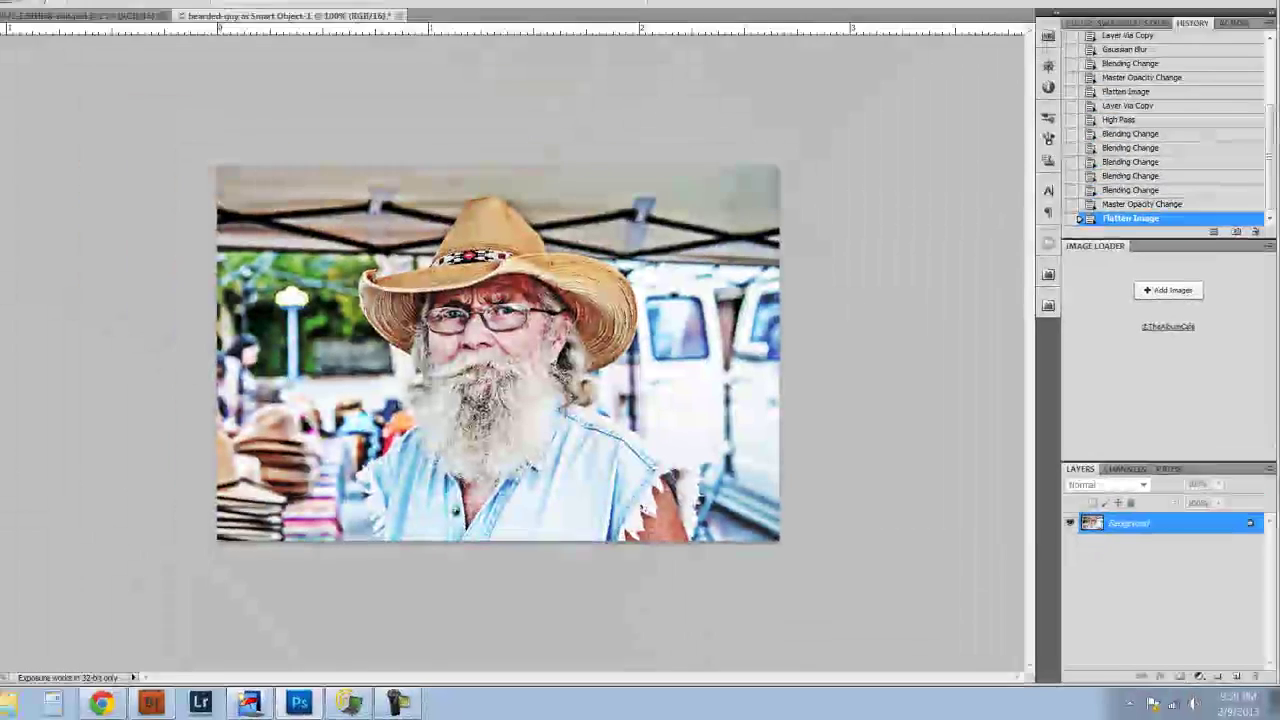
Step: In Hue/Saturation, set Reds saturation -11, Yellows -19 and Master -7, and apply it
{"action": "left_click", "coordinate": [93, 11]}
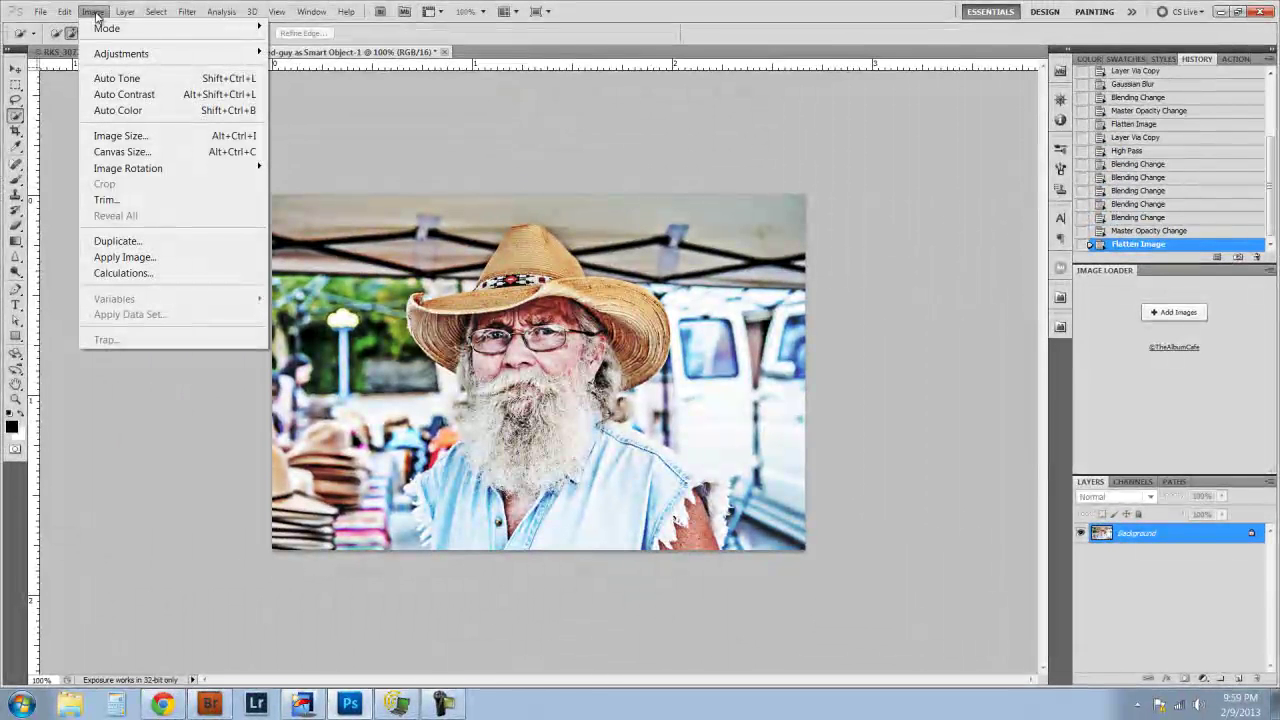
{"action": "mouse_move", "coordinate": [138, 53]}
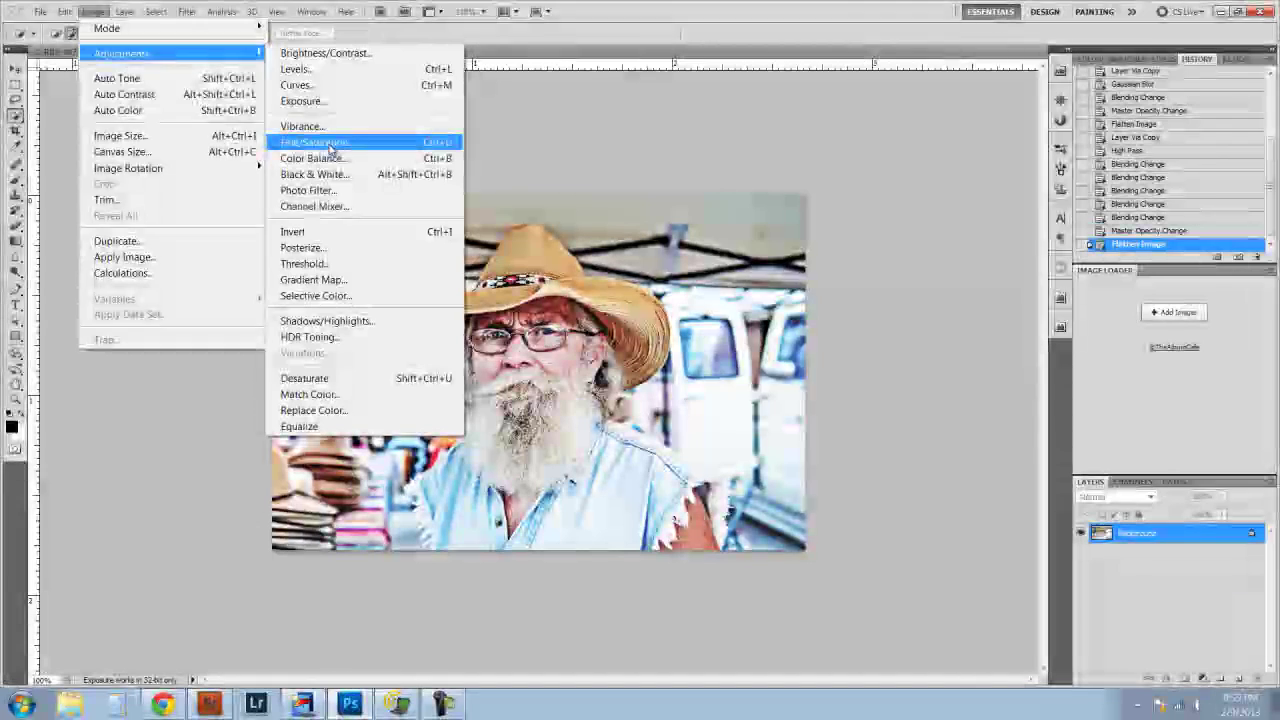
{"action": "left_click", "coordinate": [330, 143]}
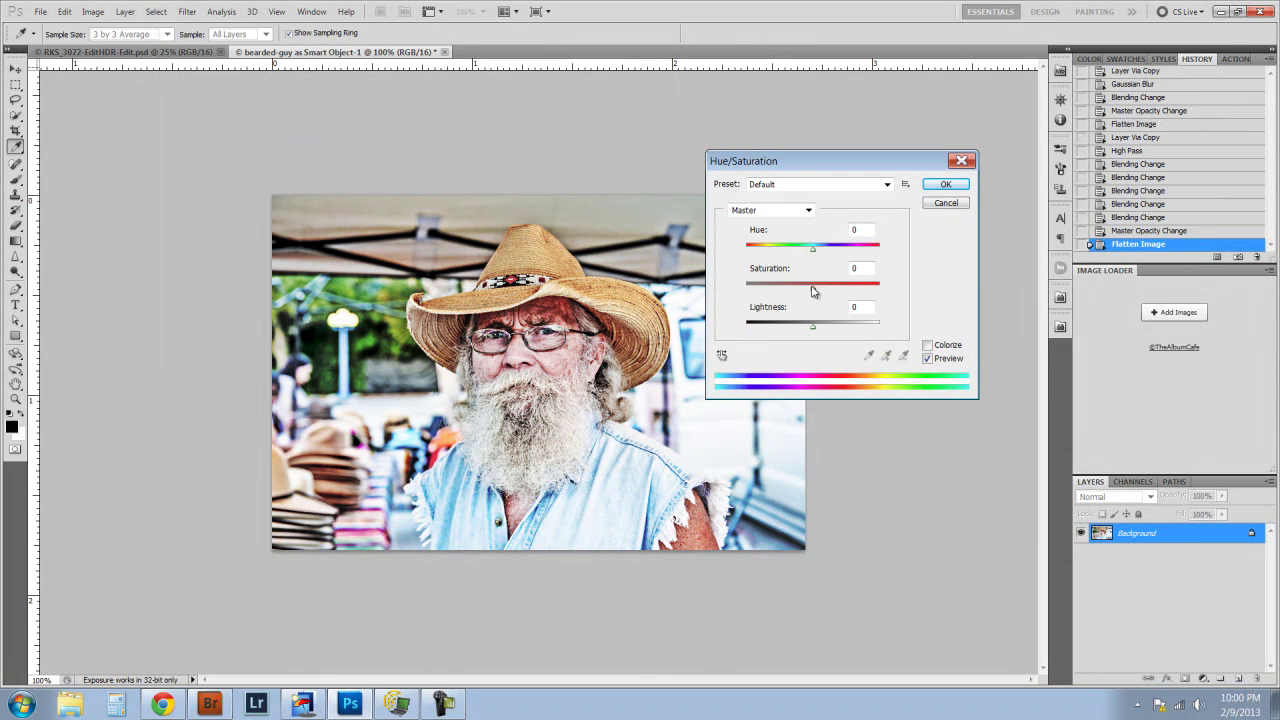
{"action": "left_click", "coordinate": [767, 212]}
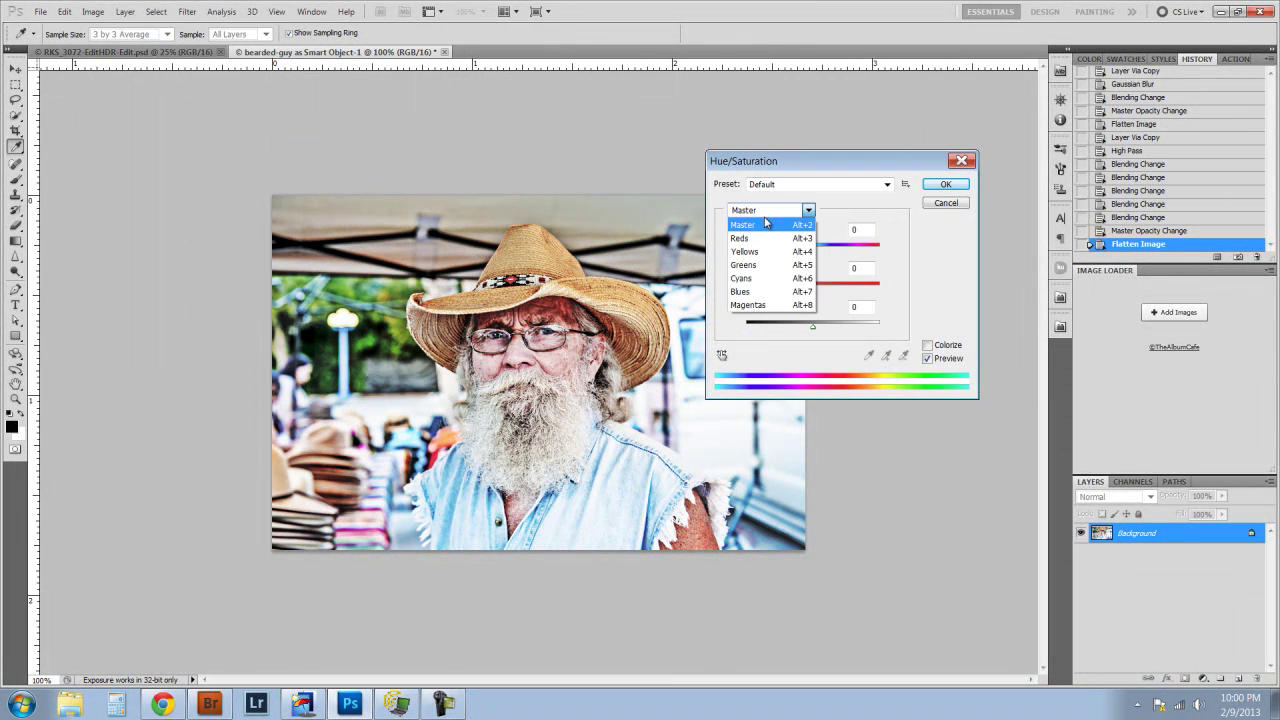
{"action": "left_click", "coordinate": [765, 225]}
{"action": "left_click_drag", "start_coordinate": [814, 292], "coordinate": [802, 294]}
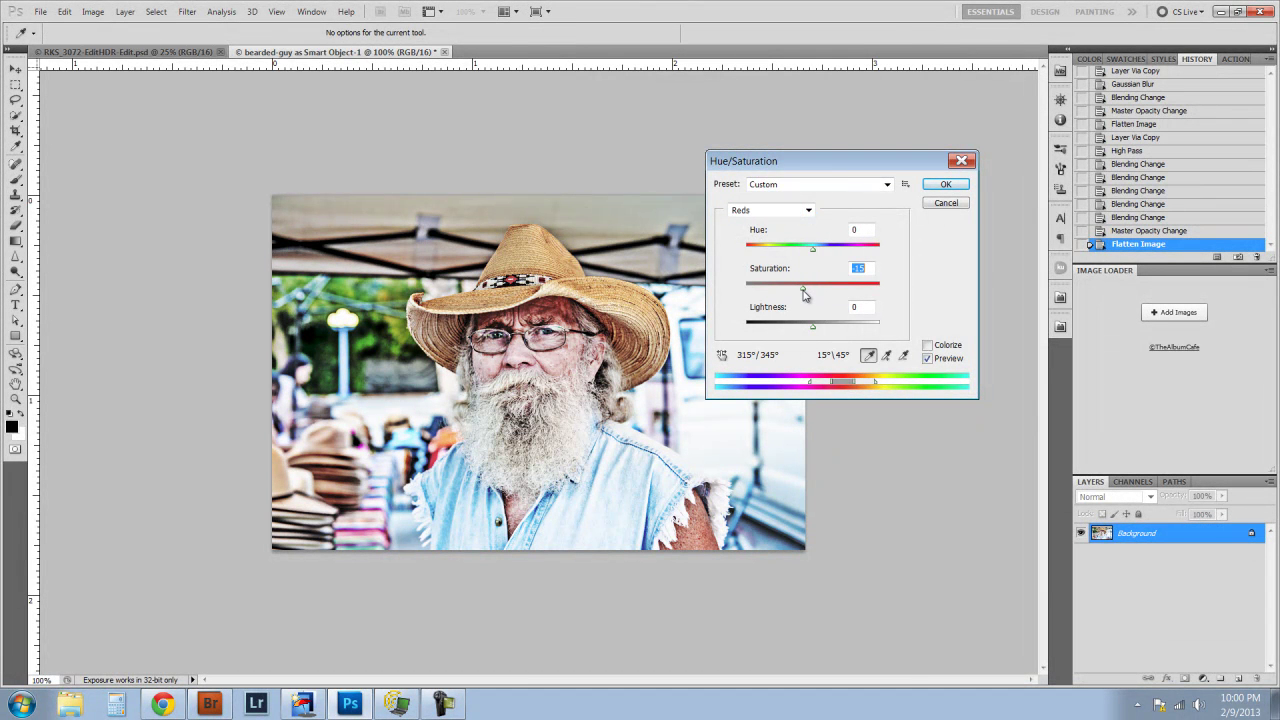
{"action": "left_click", "coordinate": [768, 210]}
{"action": "left_click", "coordinate": [752, 252]}
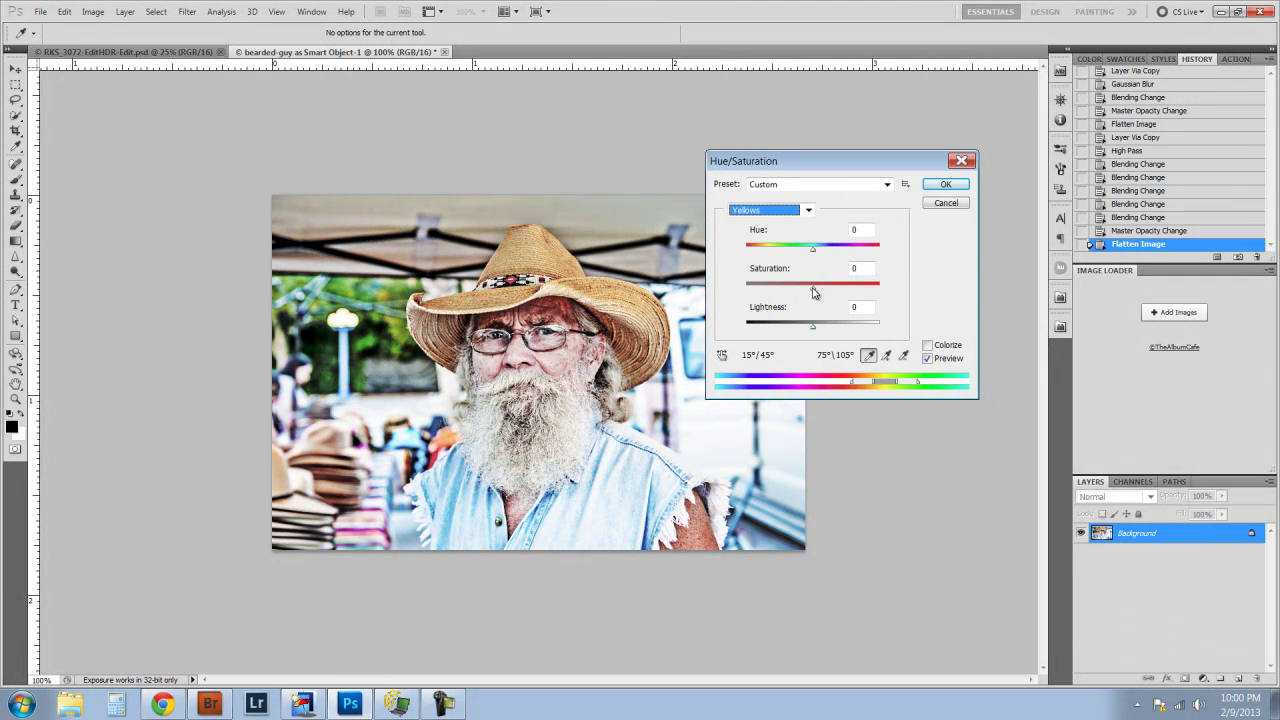
{"action": "left_click_drag", "start_coordinate": [813, 292], "coordinate": [801, 293]}
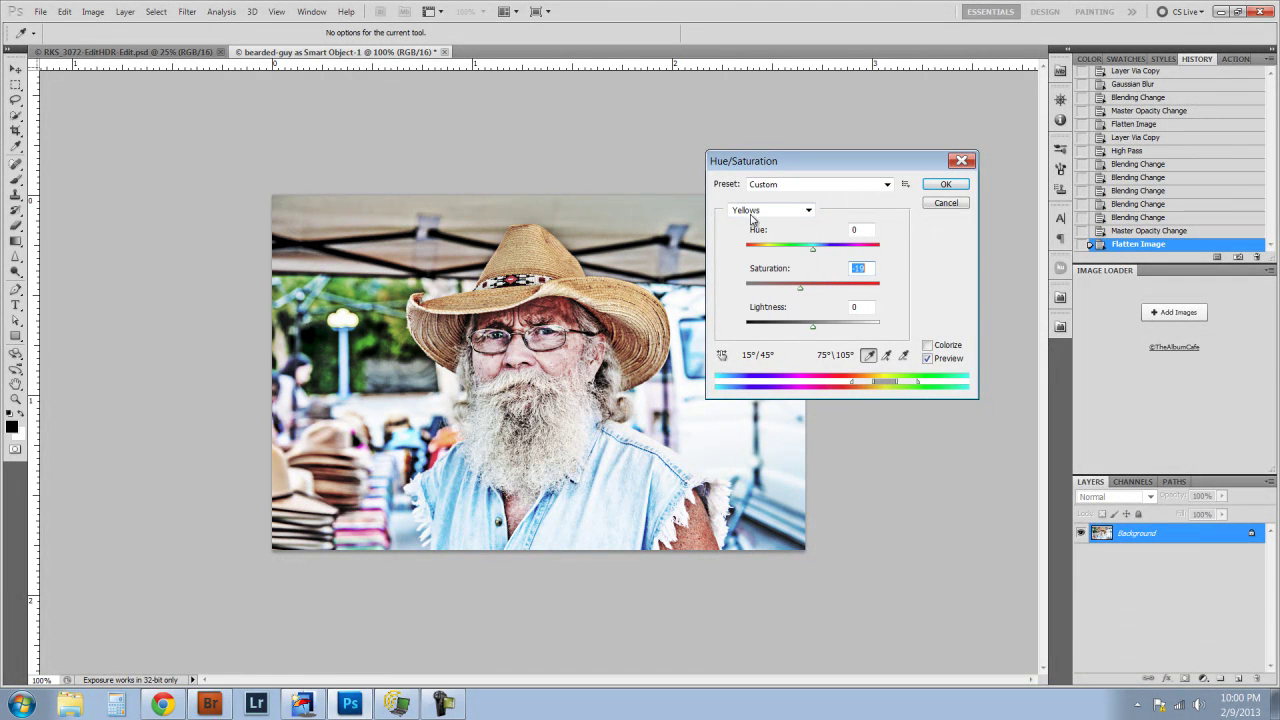
{"action": "left_click", "coordinate": [800, 210]}
{"action": "left_click", "coordinate": [760, 224]}
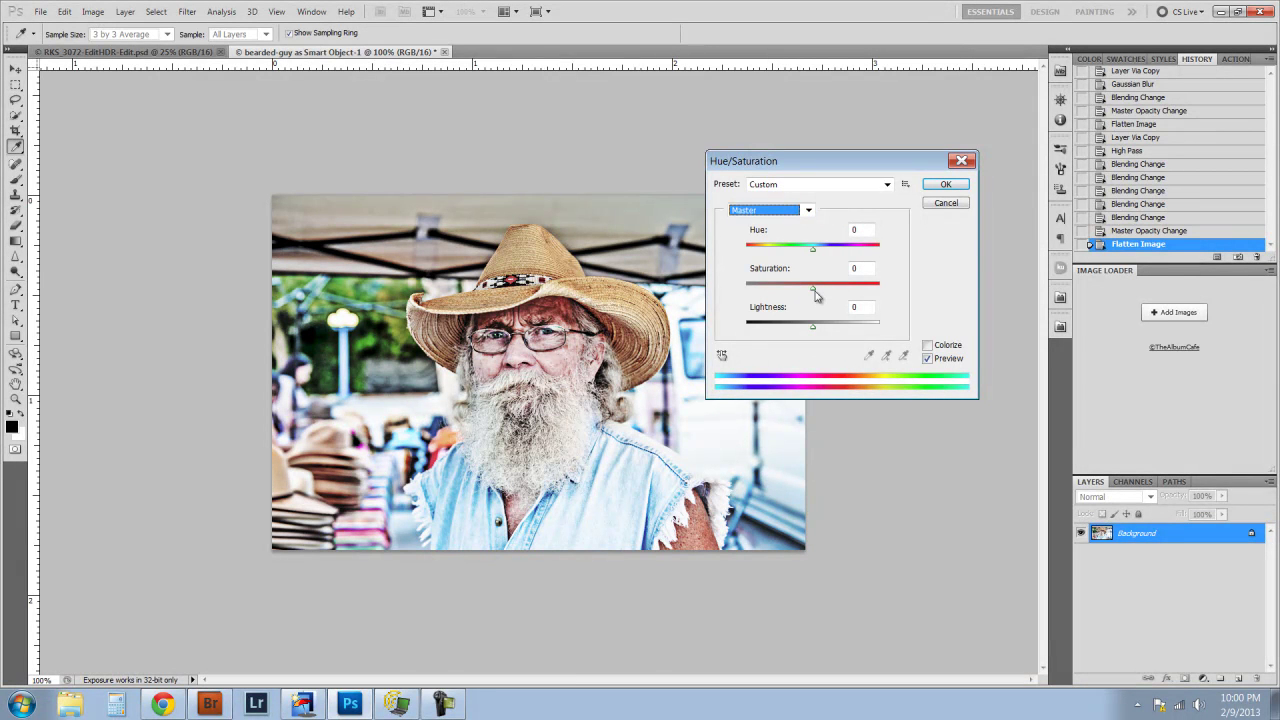
{"action": "left_click_drag", "start_coordinate": [813, 289], "coordinate": [810, 292]}
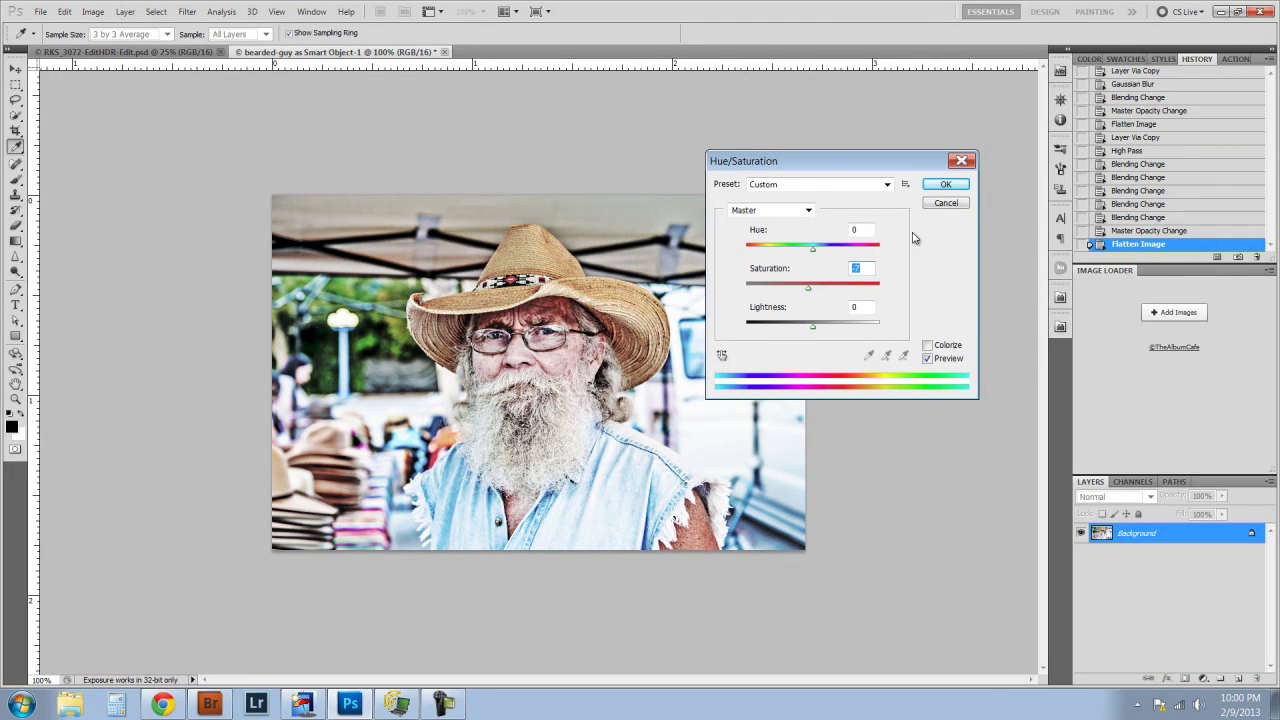
{"action": "left_click", "coordinate": [944, 186]}
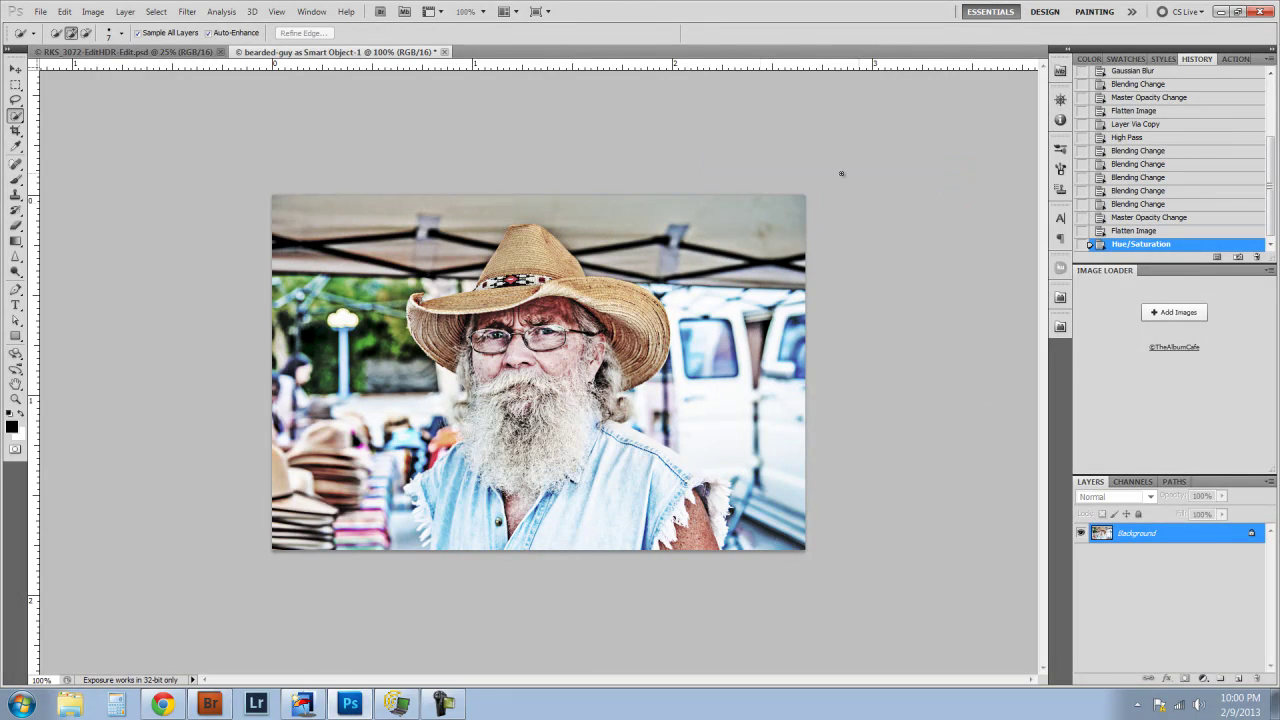
{"action": "scroll", "coordinate": [528, 327], "scroll_direction": "up", "scroll_amount": 4}
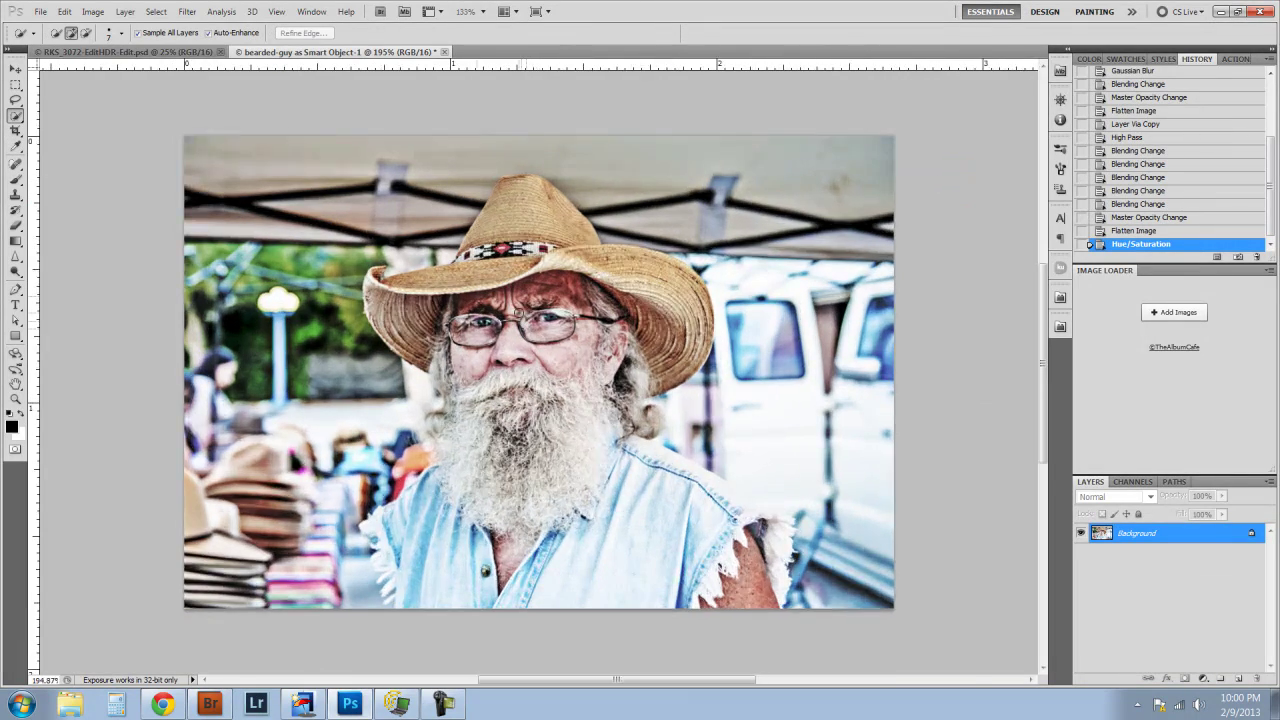
{"action": "scroll", "coordinate": [489, 293], "scroll_direction": "up", "scroll_amount": 2}
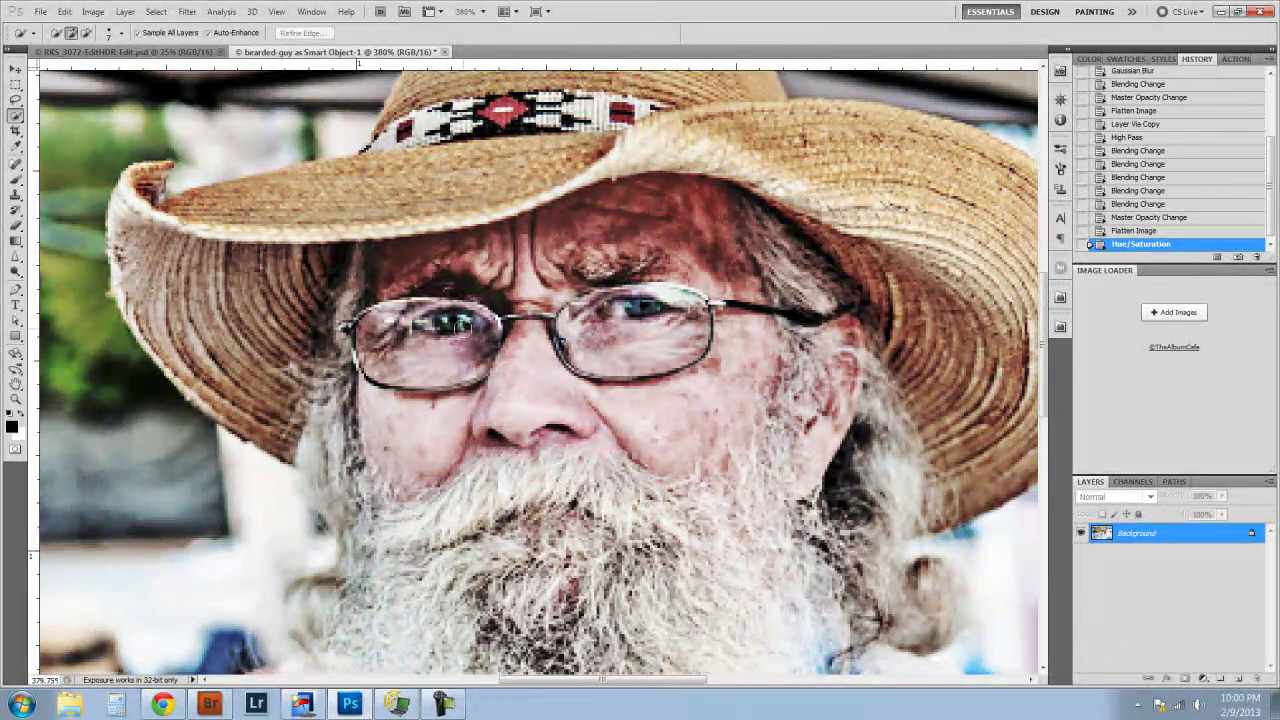
{"action": "scroll", "coordinate": [450, 328], "scroll_direction": "down", "scroll_amount": 2}
{"action": "scroll", "coordinate": [448, 328], "scroll_direction": "down", "scroll_amount": 3}
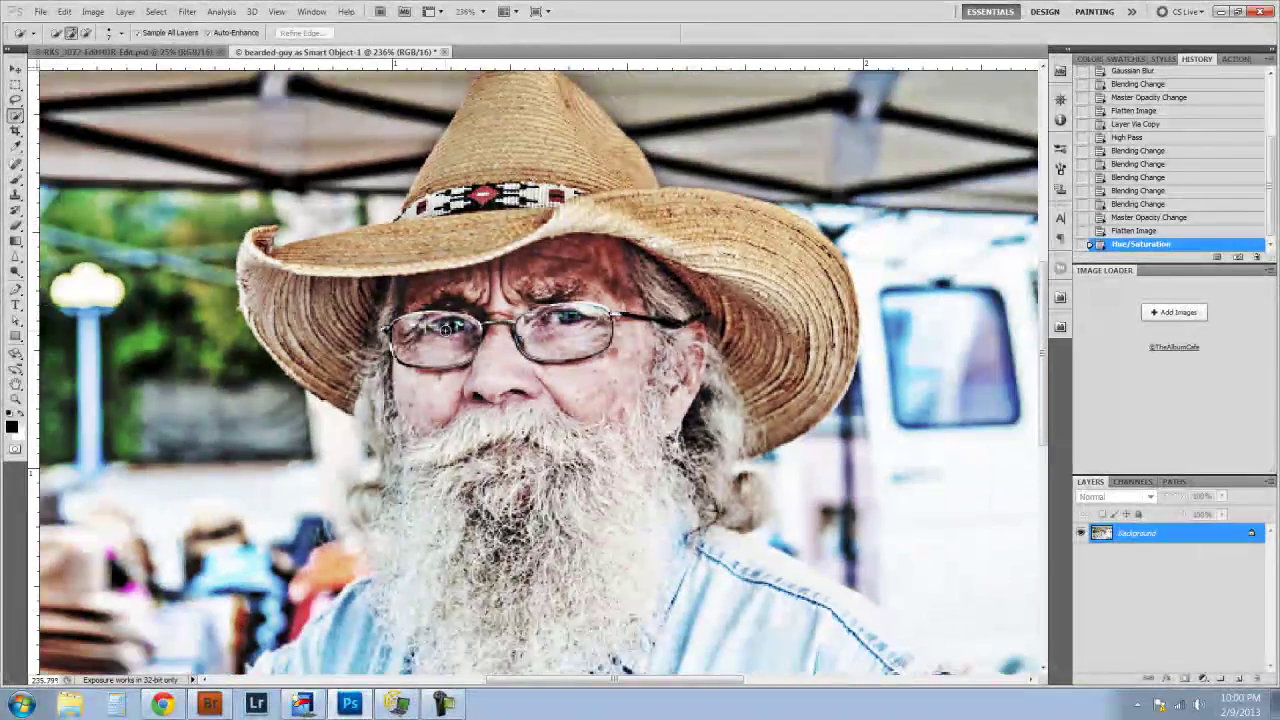
{"action": "scroll", "coordinate": [445, 329], "scroll_direction": "down", "scroll_amount": 1}
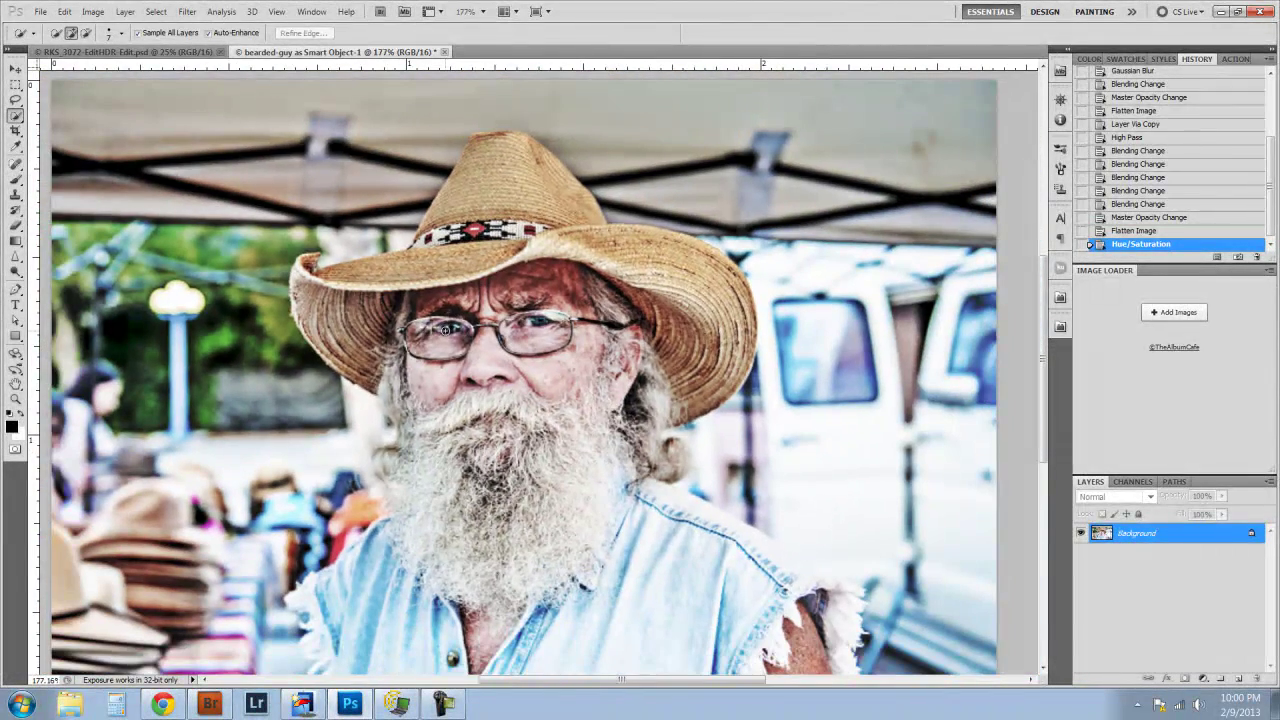
{"action": "scroll", "coordinate": [409, 333], "scroll_direction": "down", "scroll_amount": 1}
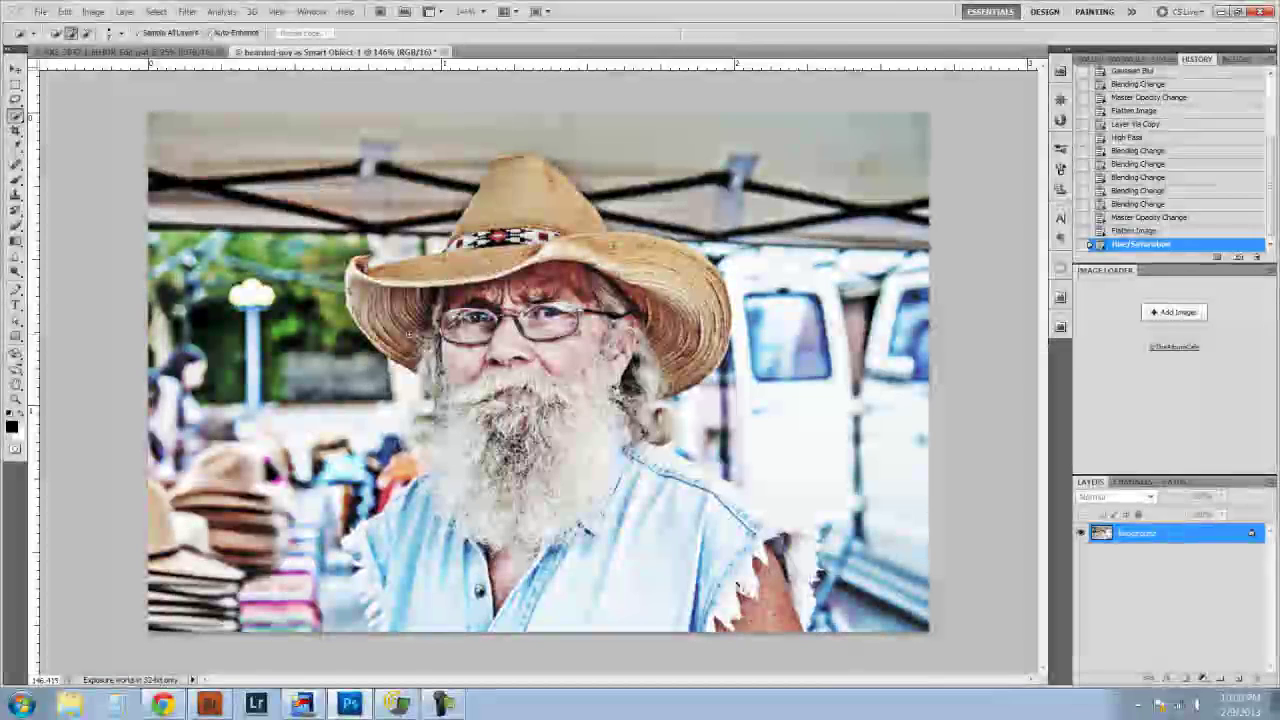
{"action": "scroll", "coordinate": [409, 333], "scroll_direction": "down", "scroll_amount": 1}
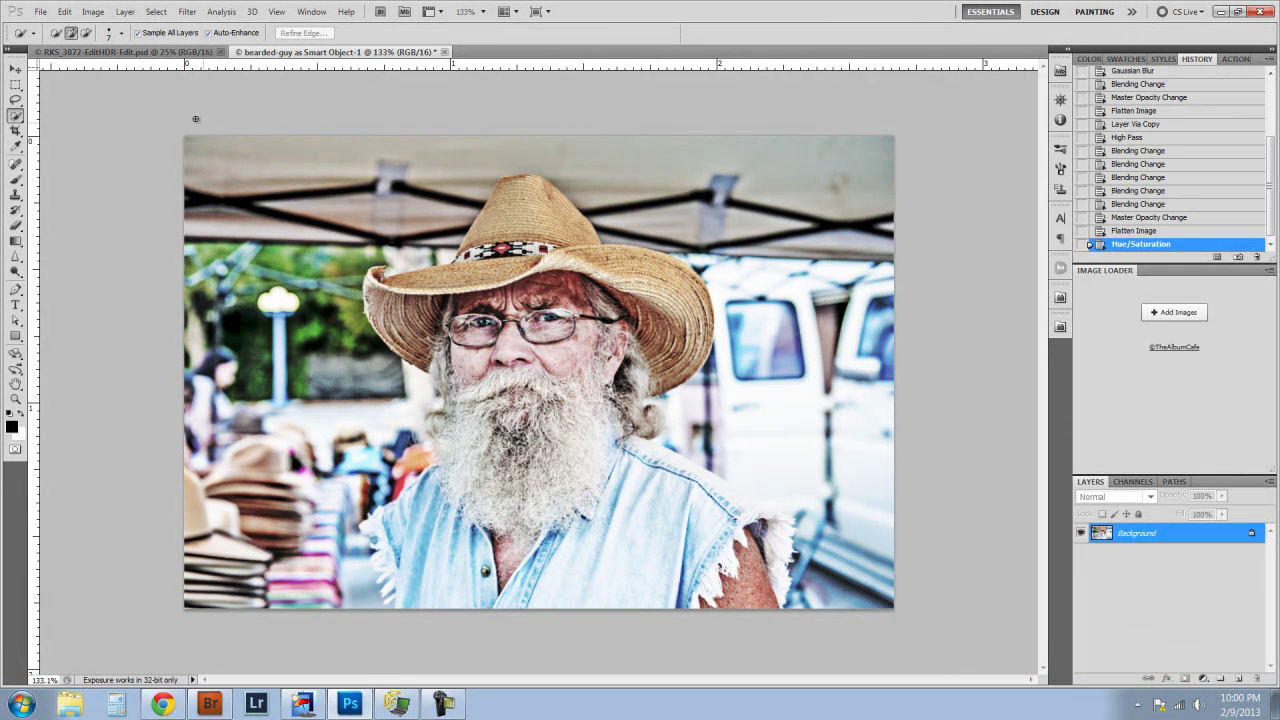
{"action": "left_click", "coordinate": [120, 52]}
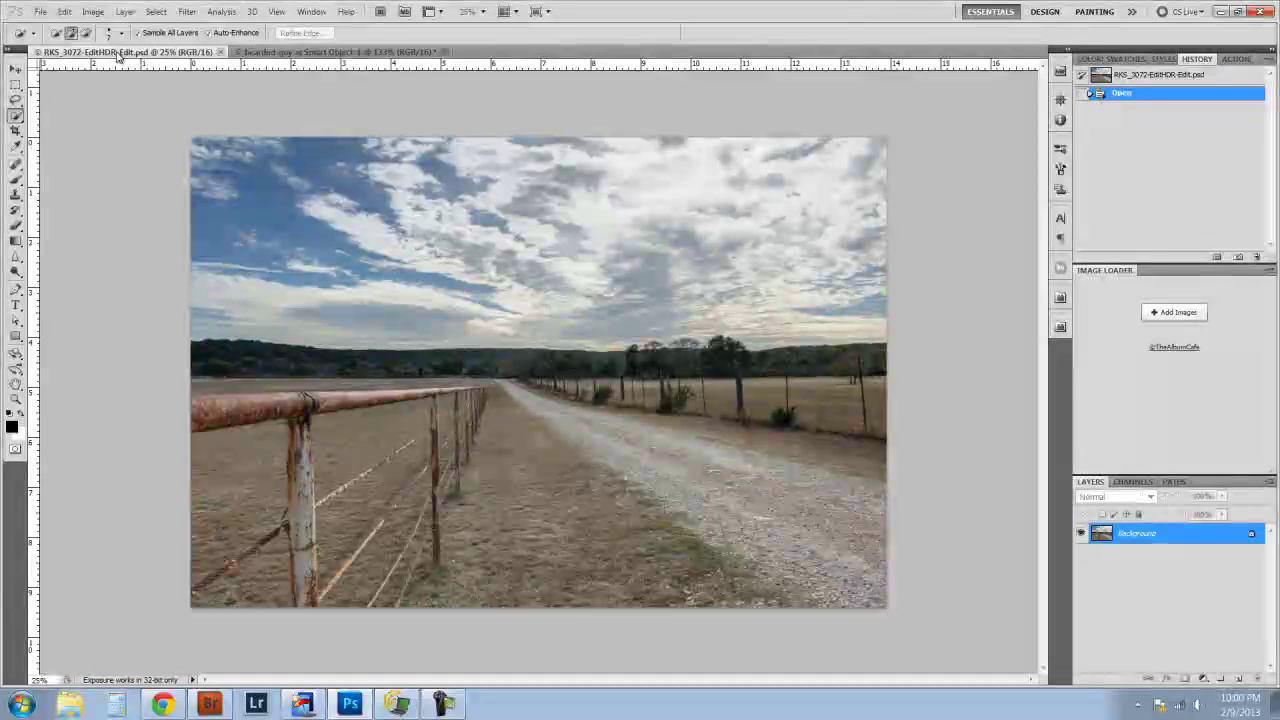
{"action": "left_click", "coordinate": [252, 55]}
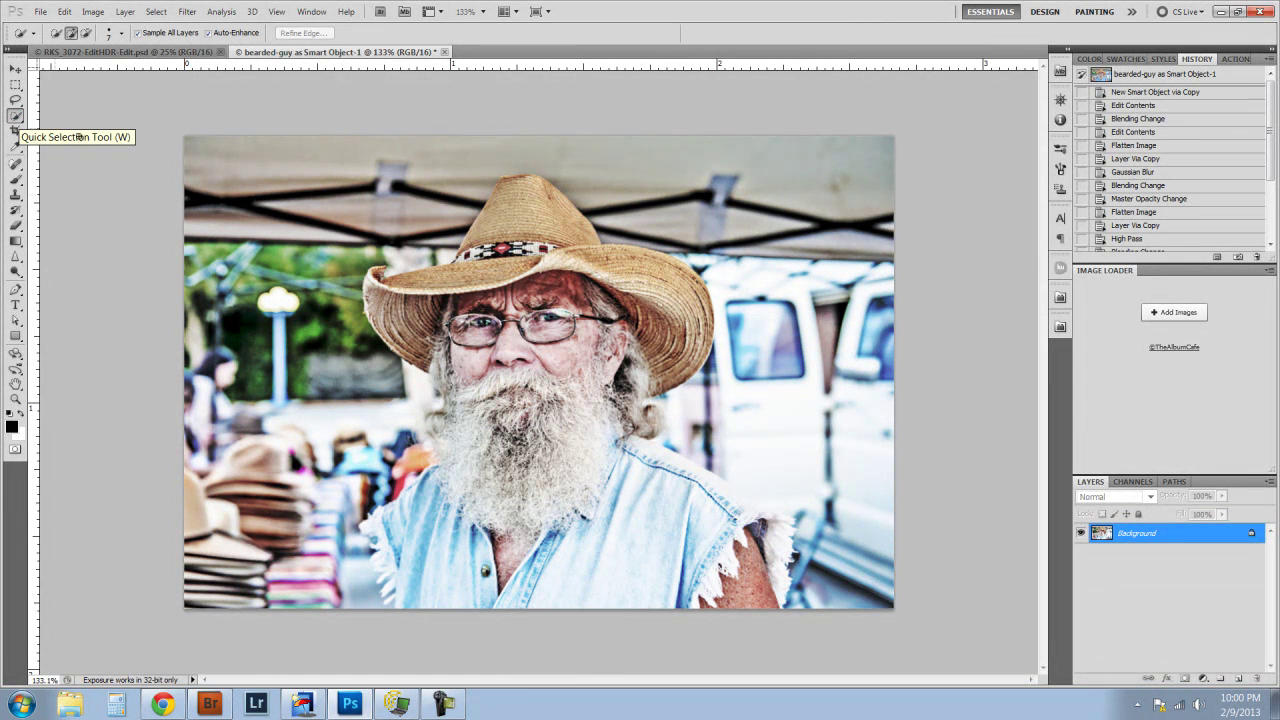
Step: Quick-select the hat, beard, shirt and right shoulder, undoing the stray background patch
{"action": "left_click_drag", "start_coordinate": [521, 190], "coordinate": [505, 208]}
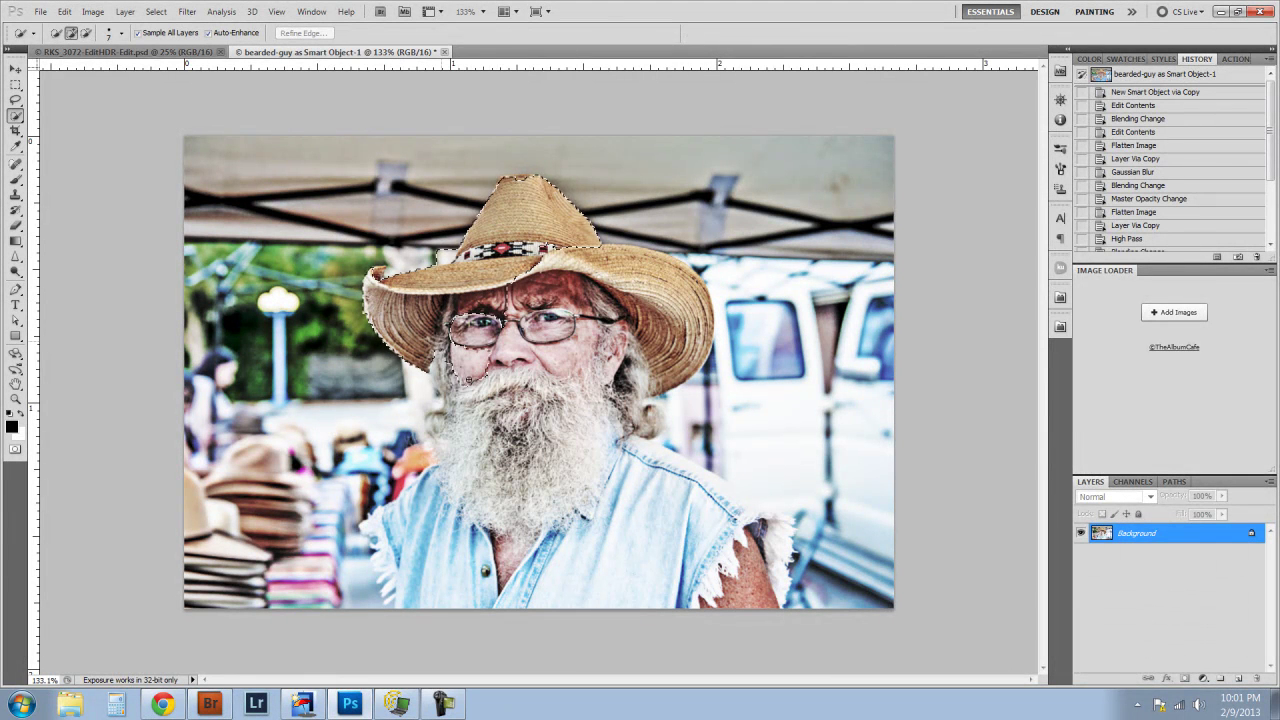
{"action": "mouse_move", "coordinate": [483, 438]}
{"action": "left_mouse_down"}
{"action": "mouse_move", "coordinate": [397, 533]}
{"action": "mouse_move", "coordinate": [495, 480]}
{"action": "mouse_move", "coordinate": [530, 520]}
{"action": "mouse_move", "coordinate": [600, 549]}
{"action": "mouse_move", "coordinate": [560, 440]}
{"action": "mouse_move", "coordinate": [600, 370]}
{"action": "mouse_move", "coordinate": [620, 430]}
{"action": "mouse_move", "coordinate": [622, 385]}
{"action": "mouse_move", "coordinate": [650, 410]}
{"action": "left_mouse_up"}
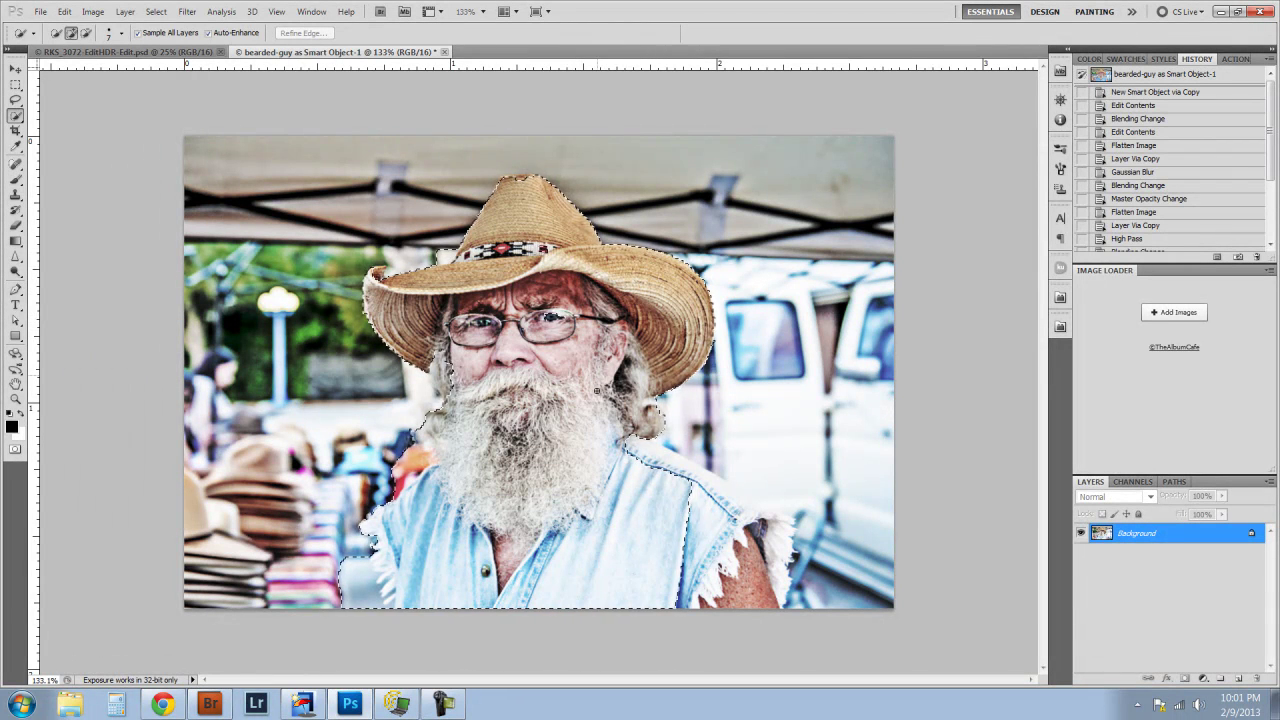
{"action": "left_click_drag", "start_coordinate": [641, 460], "coordinate": [682, 483]}
{"action": "left_click", "coordinate": [752, 528]}
{"action": "mouse_move", "coordinate": [740, 508]}
{"action": "left_mouse_down"}
{"action": "mouse_move", "coordinate": [712, 452]}
{"action": "mouse_move", "coordinate": [748, 512]}
{"action": "mouse_move", "coordinate": [765, 505]}
{"action": "left_mouse_up"}
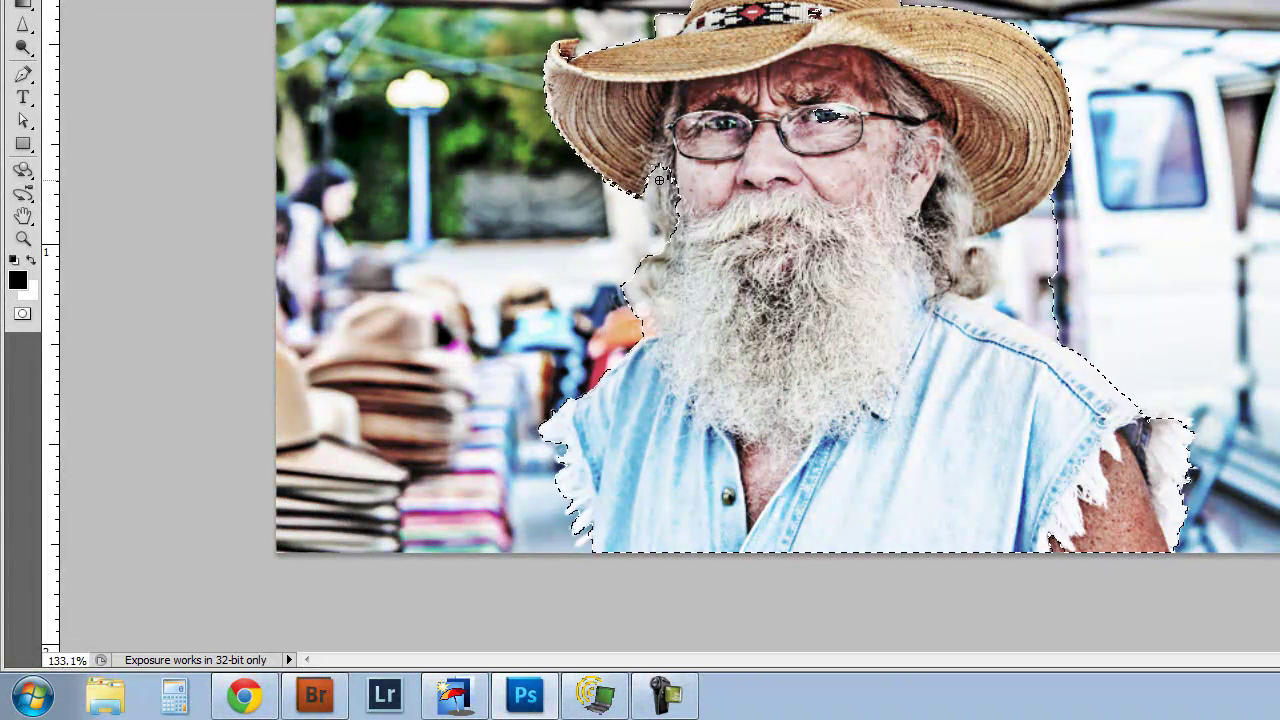
{"action": "key", "text": "ctrl+z"}
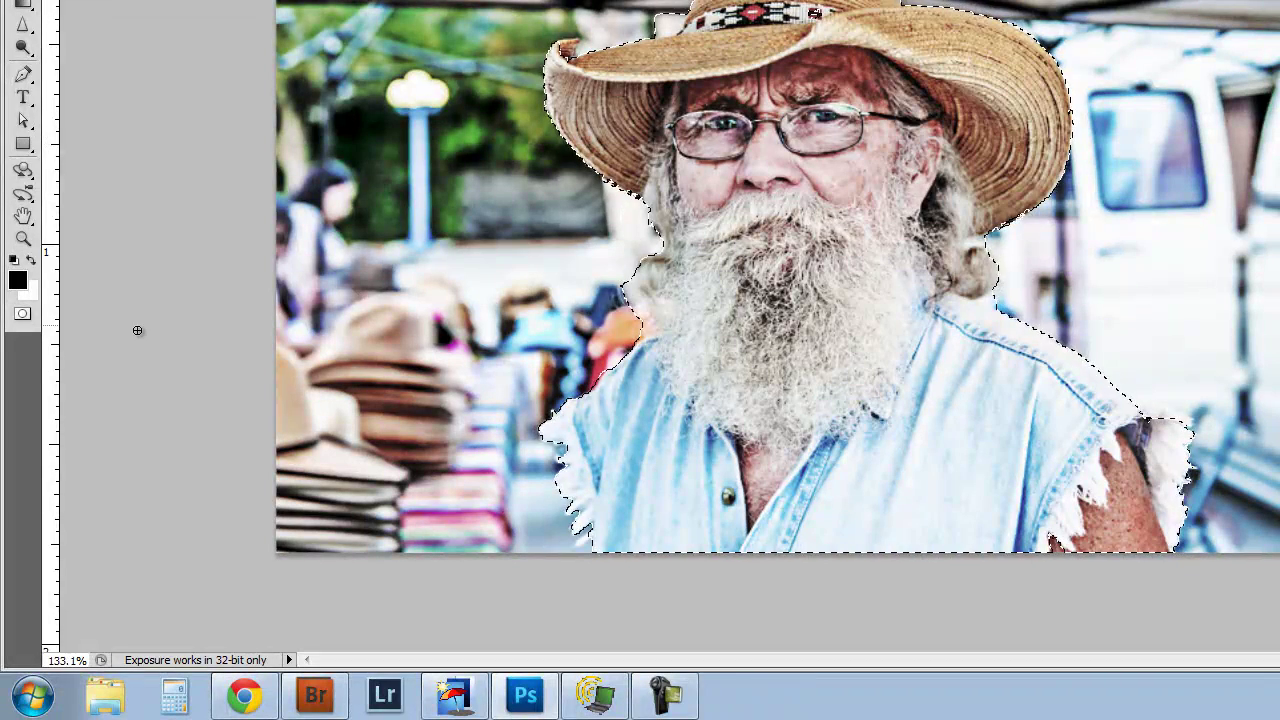
Step: Enter Quick Mask and use a size-10 black brush to re-mask the hat pin and brim tip
{"action": "left_click", "coordinate": [23, 316]}
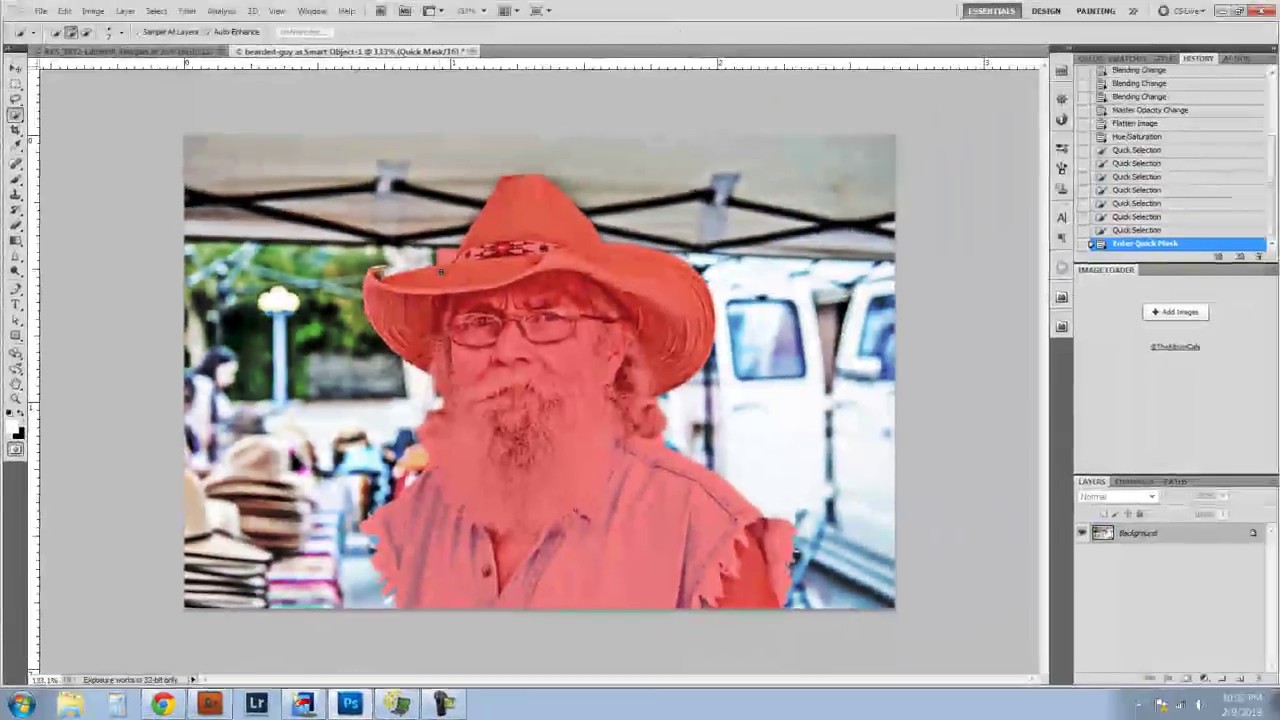
{"action": "scroll", "coordinate": [735, 76], "scroll_direction": "up", "scroll_amount": 3}
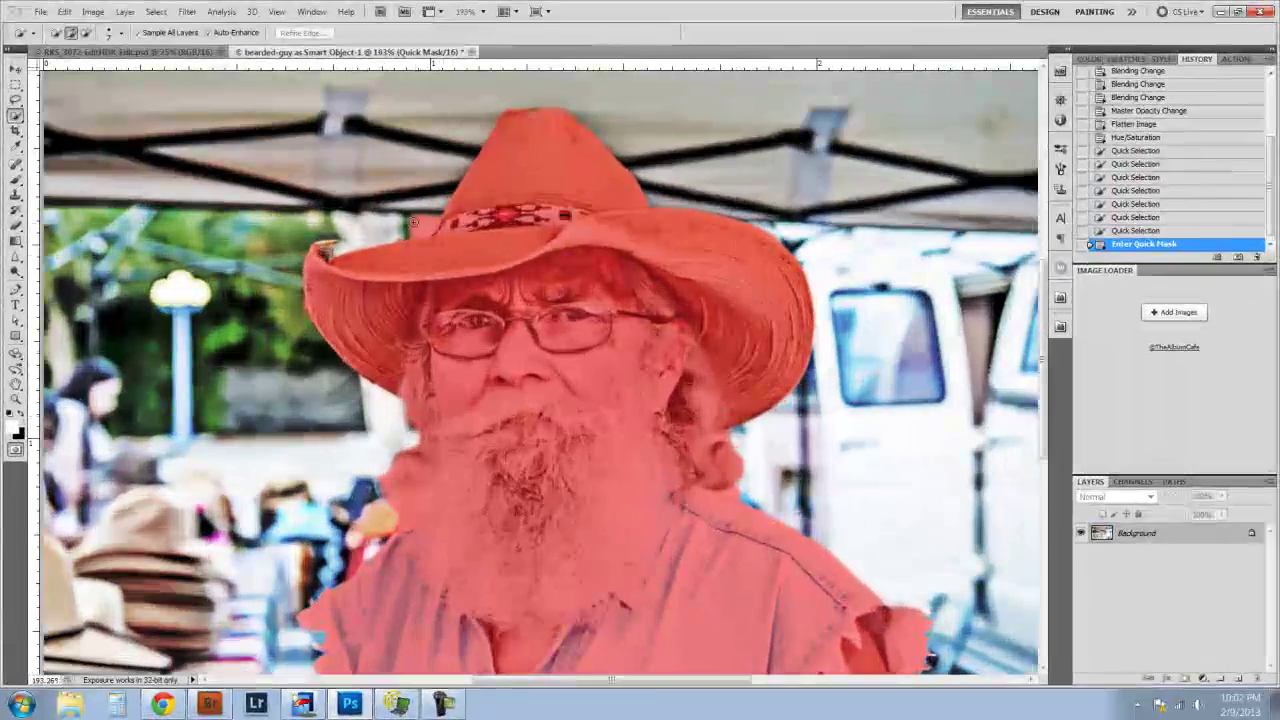
{"action": "scroll", "coordinate": [410, 208], "scroll_direction": "up", "scroll_amount": 3}
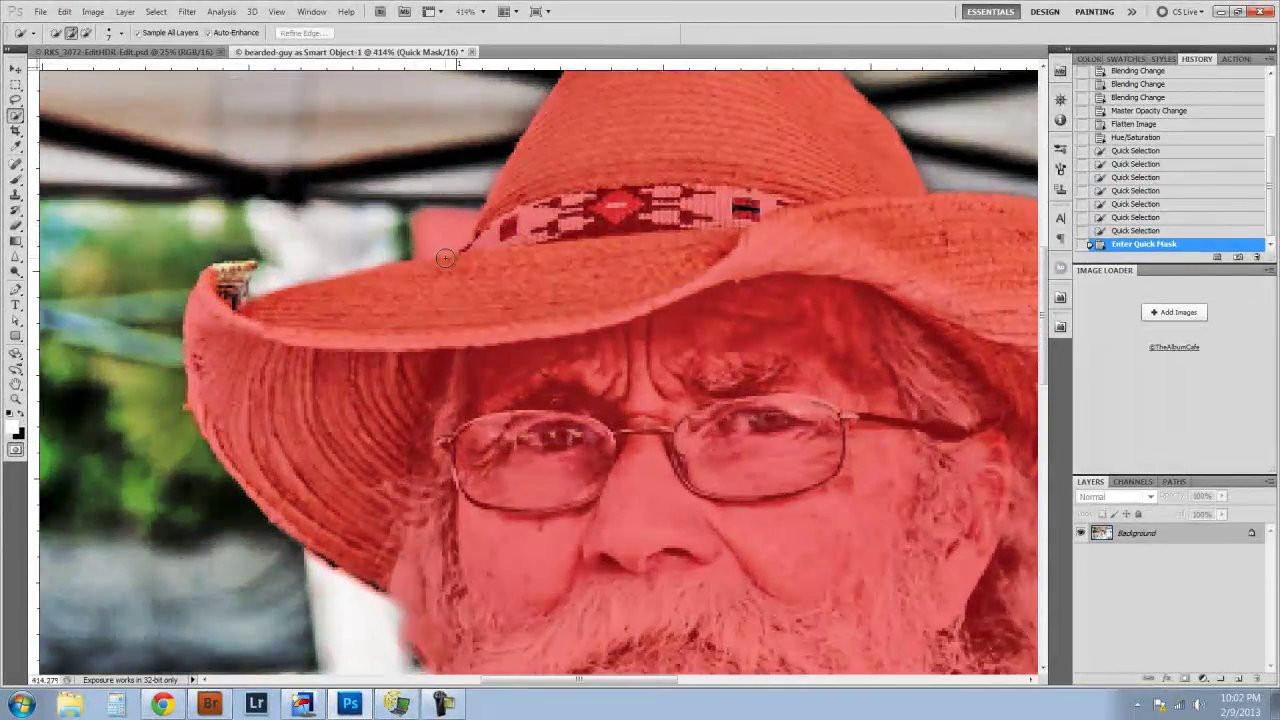
{"action": "scroll", "coordinate": [437, 268], "scroll_direction": "up", "scroll_amount": 2}
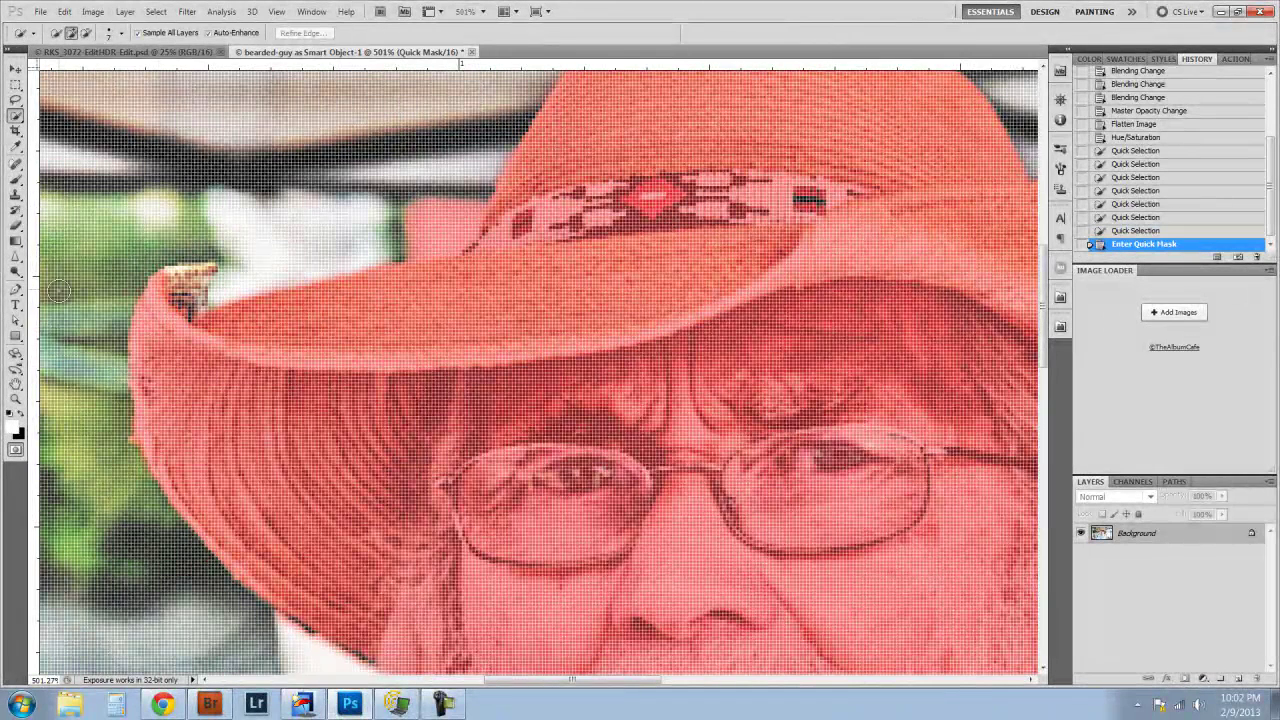
{"action": "left_click", "coordinate": [16, 179]}
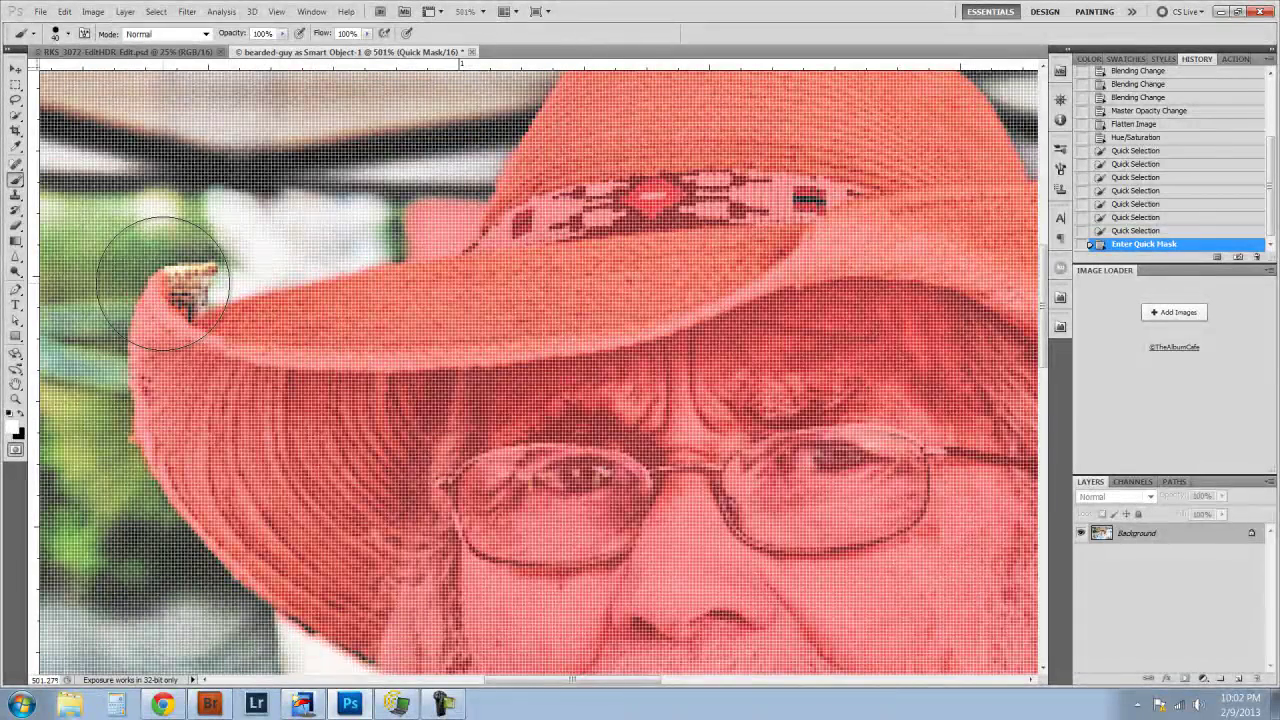
{"action": "key", "text": "bracketleft"}
{"action": "key", "text": "bracketleft"}
{"action": "key", "text": "bracketleft"}
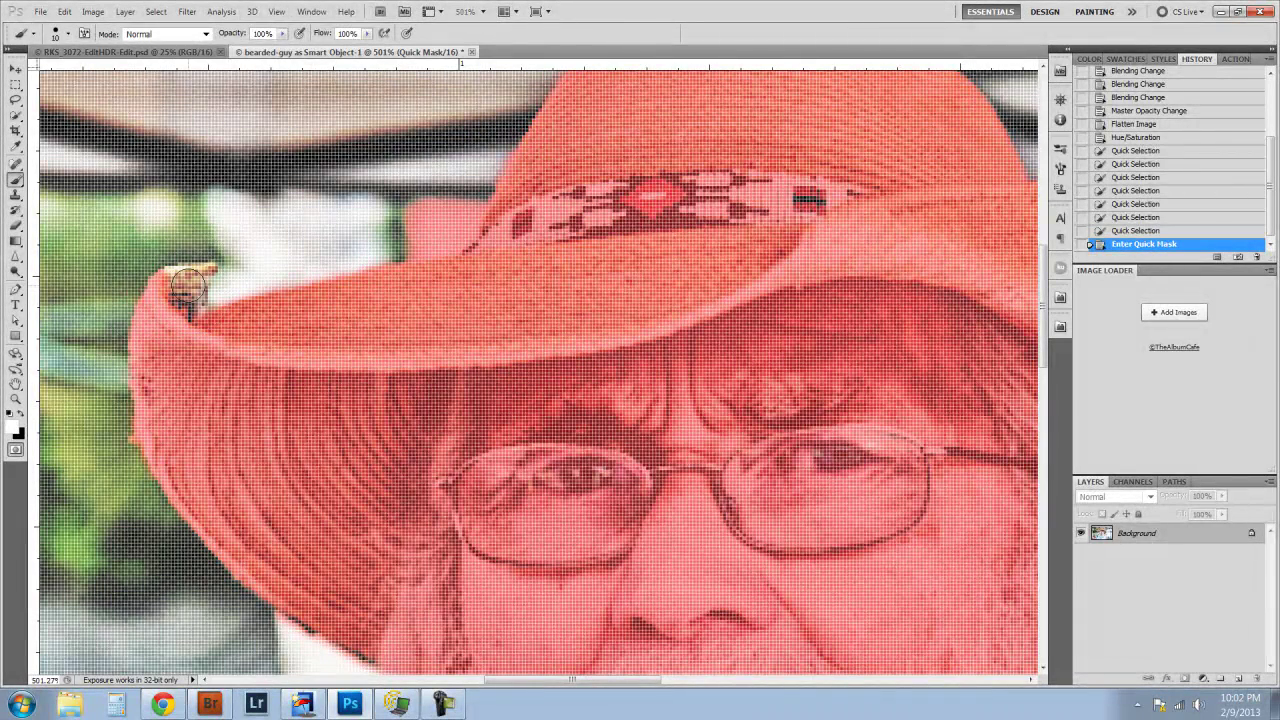
{"action": "left_click", "coordinate": [190, 280]}
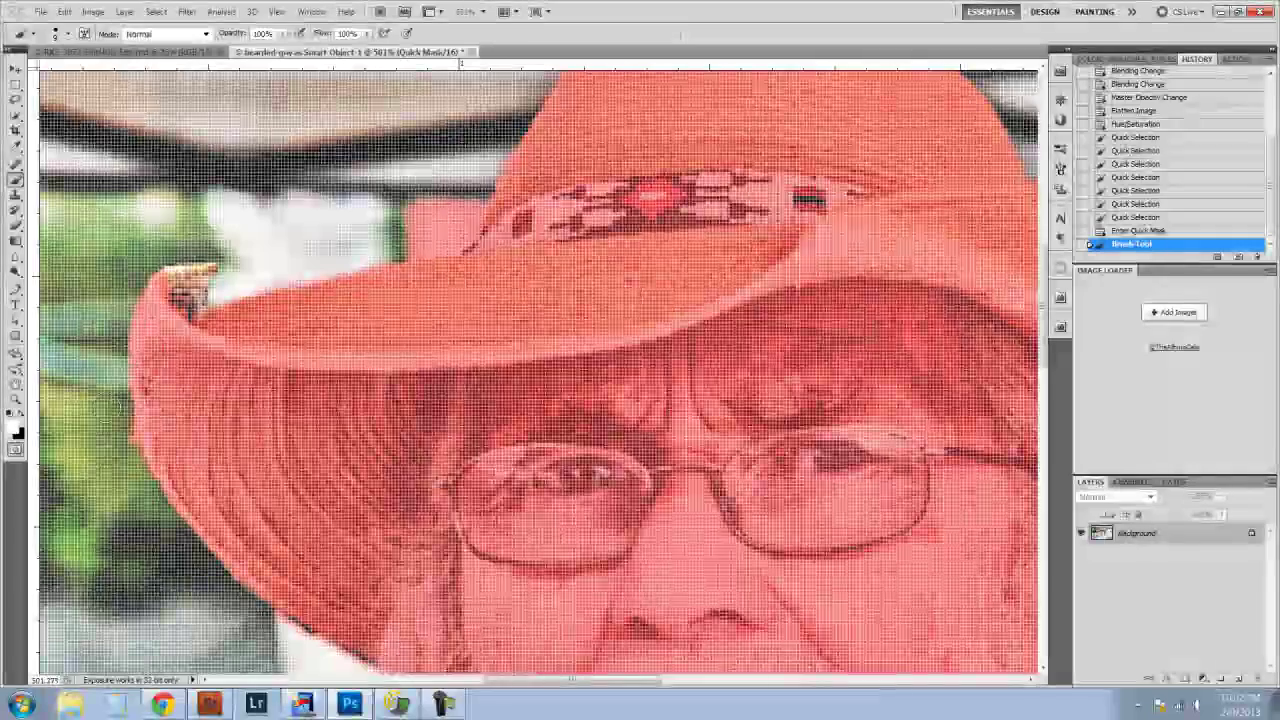
{"action": "left_click", "coordinate": [10, 416]}
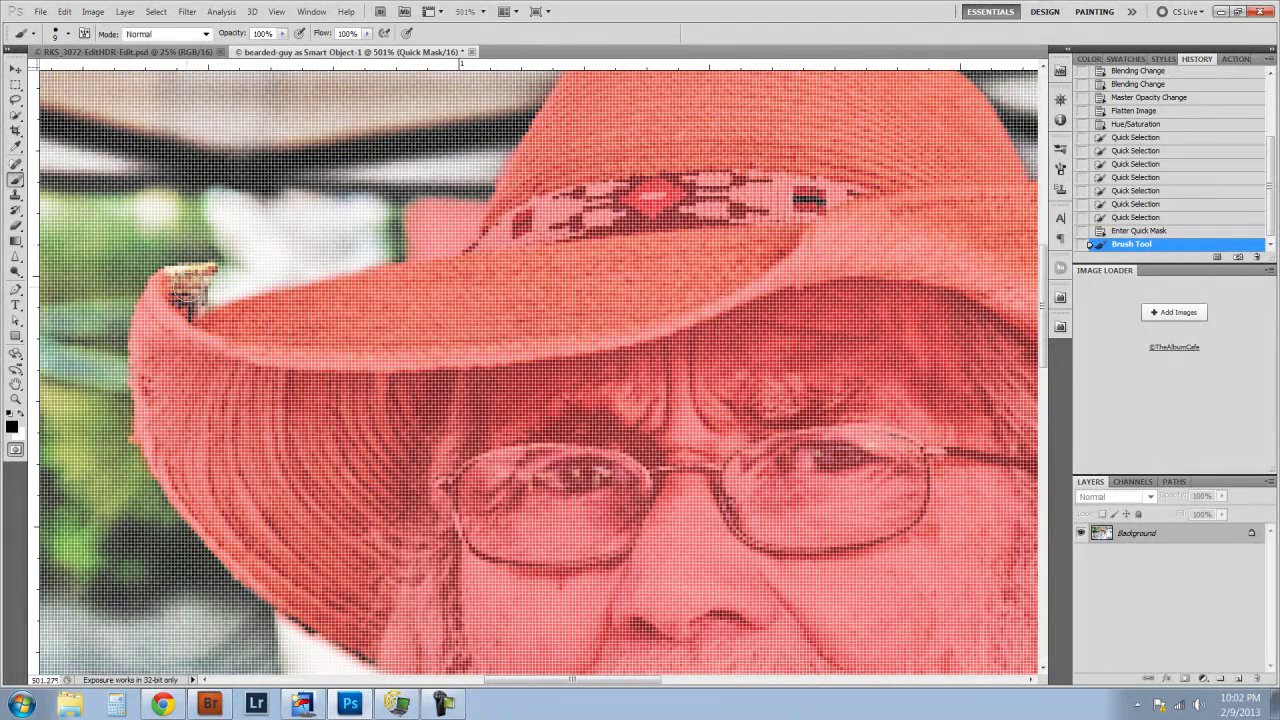
{"action": "mouse_move", "coordinate": [190, 285]}
{"action": "left_mouse_down"}
{"action": "mouse_move", "coordinate": [200, 276]}
{"action": "mouse_move", "coordinate": [198, 294]}
{"action": "left_mouse_up"}
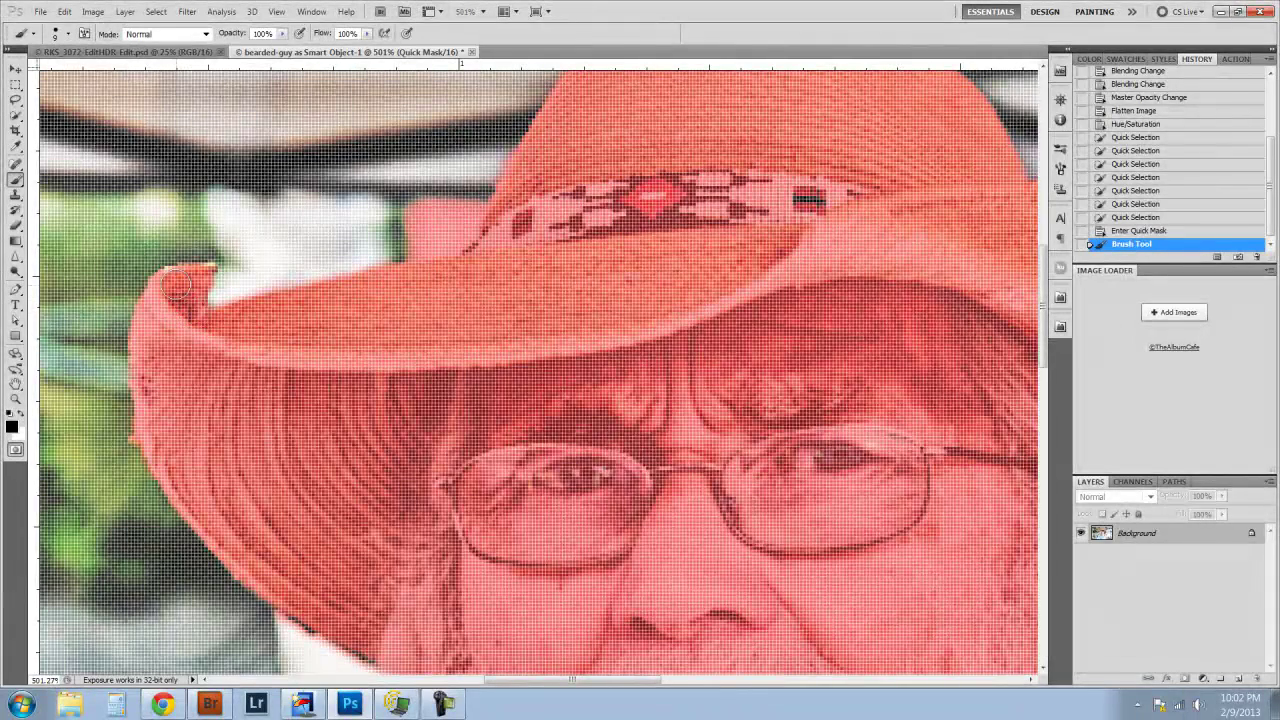
{"action": "mouse_move", "coordinate": [187, 280]}
{"action": "left_mouse_down"}
{"action": "mouse_move", "coordinate": [173, 281]}
{"action": "mouse_move", "coordinate": [210, 268]}
{"action": "left_mouse_up"}
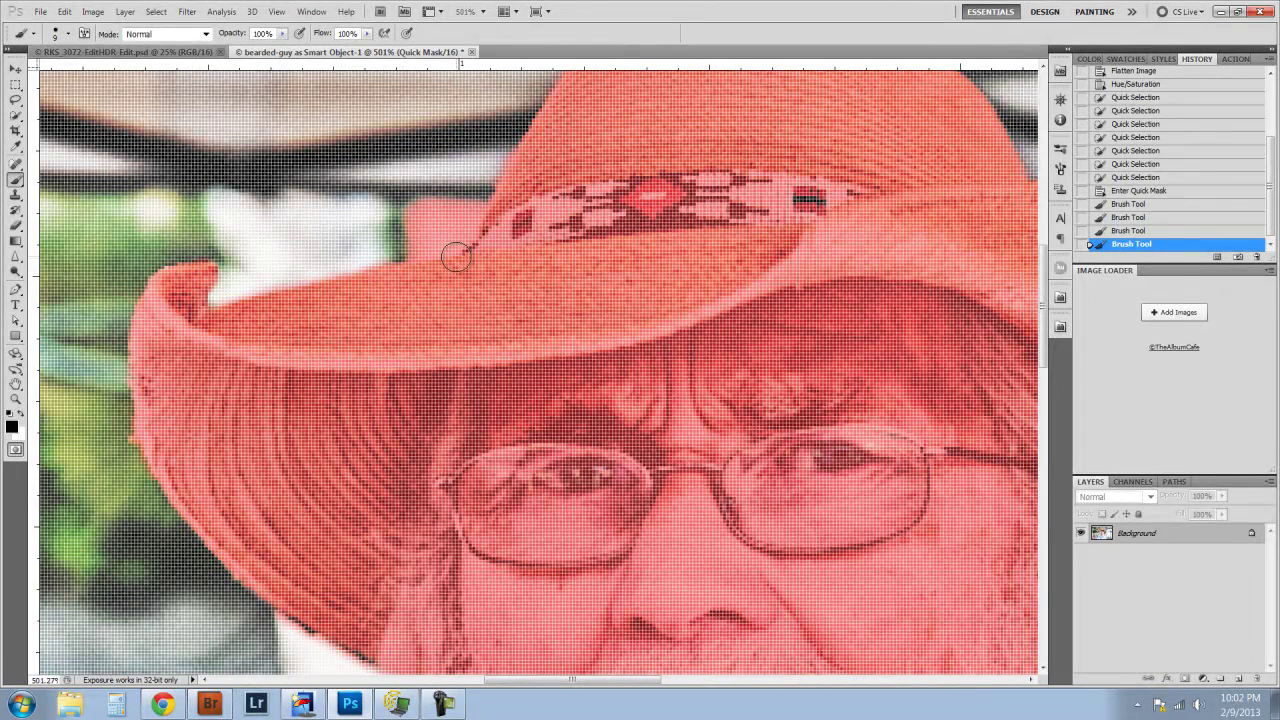
Step: Paint with white to clear the mask left of the crown, then fix the crown's top edge with black
{"action": "key", "text": "x"}
{"action": "mouse_move", "coordinate": [429, 209]}
{"action": "left_mouse_down"}
{"action": "mouse_move", "coordinate": [469, 201]}
{"action": "mouse_move", "coordinate": [466, 227]}
{"action": "mouse_move", "coordinate": [404, 243]}
{"action": "left_mouse_up"}
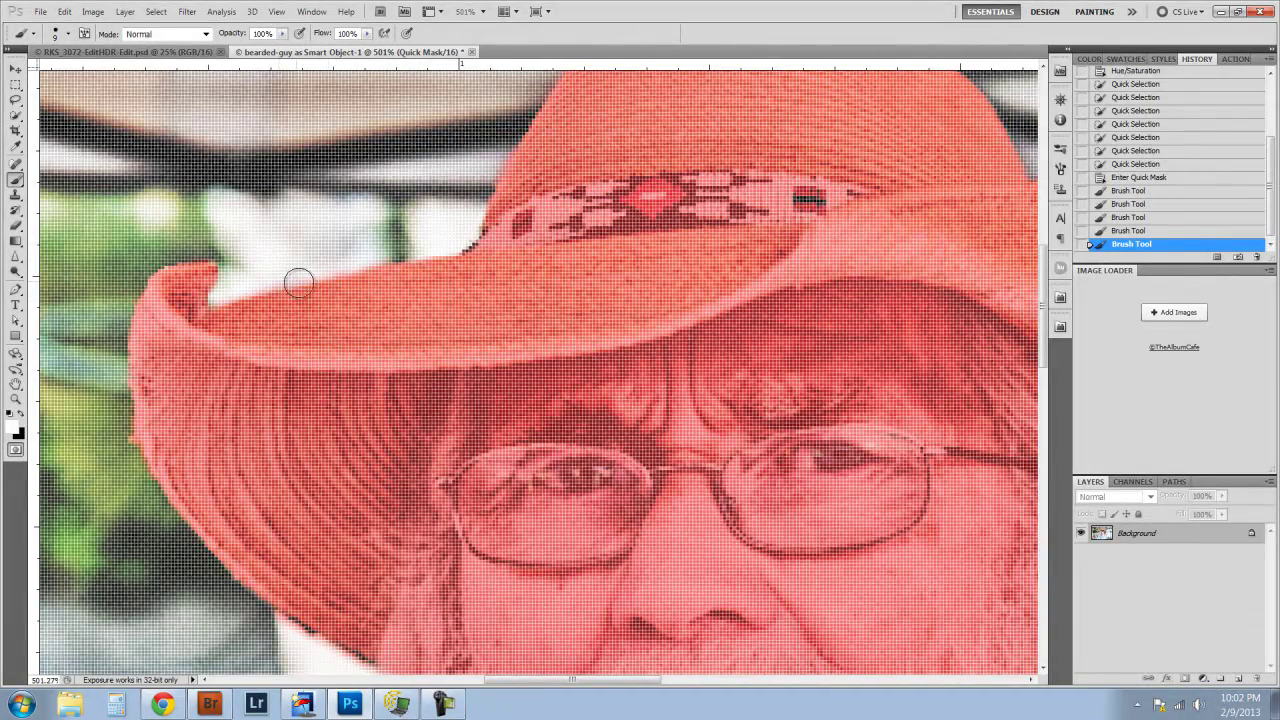
{"action": "scroll", "coordinate": [381, 312], "scroll_direction": "down", "scroll_amount": 2}
{"action": "scroll", "coordinate": [652, 298], "scroll_direction": "down", "scroll_amount": 3}
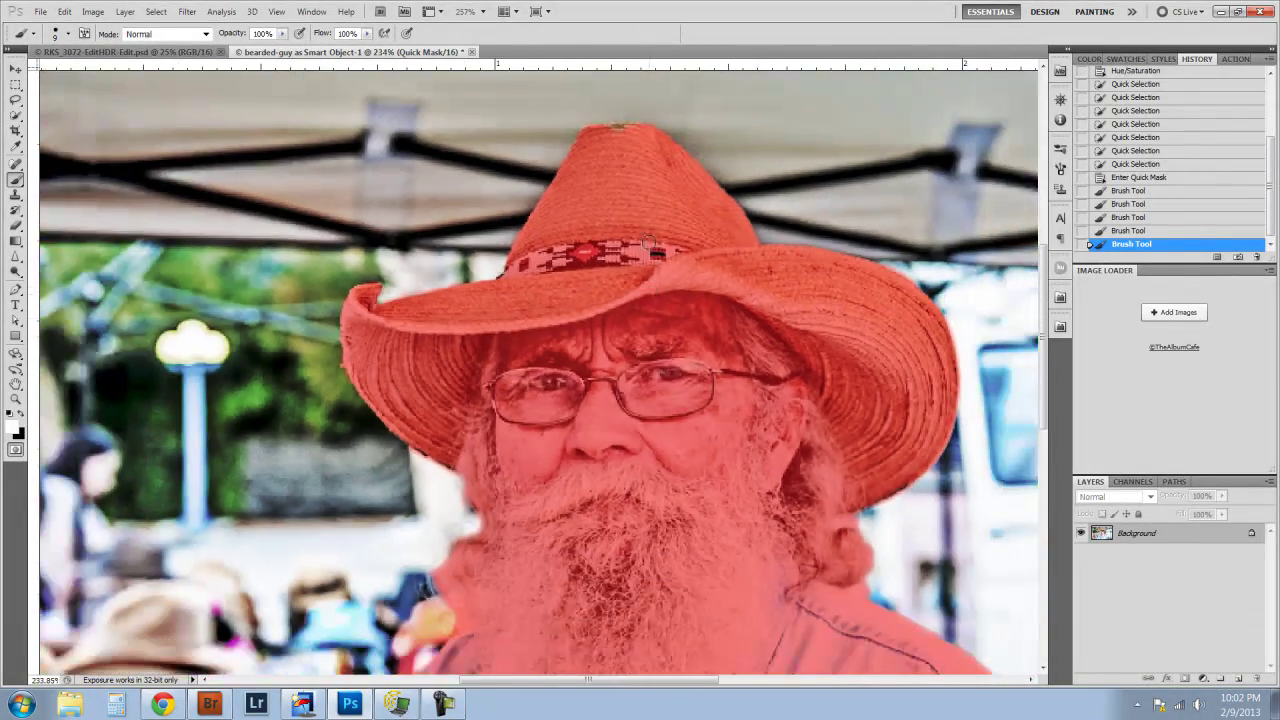
{"action": "scroll", "coordinate": [620, 80], "scroll_direction": "up", "scroll_amount": 4}
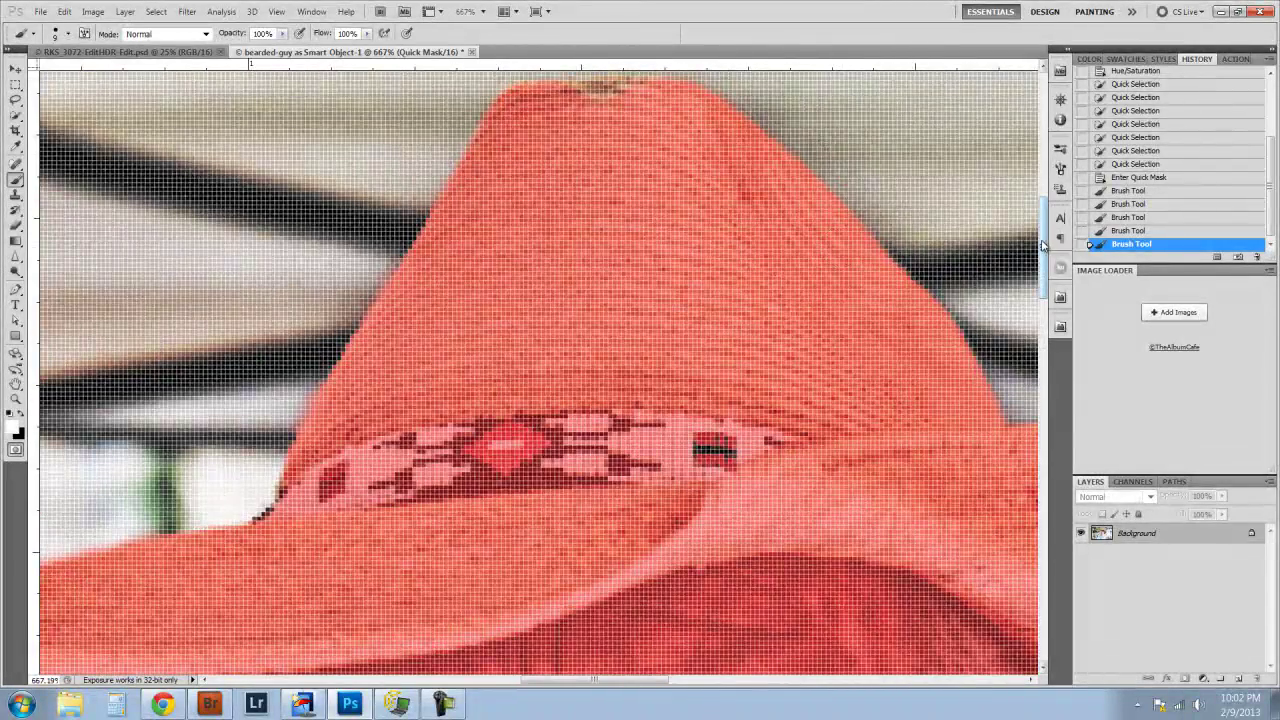
{"action": "scroll", "coordinate": [1043, 245], "scroll_direction": "up", "scroll_amount": 4}
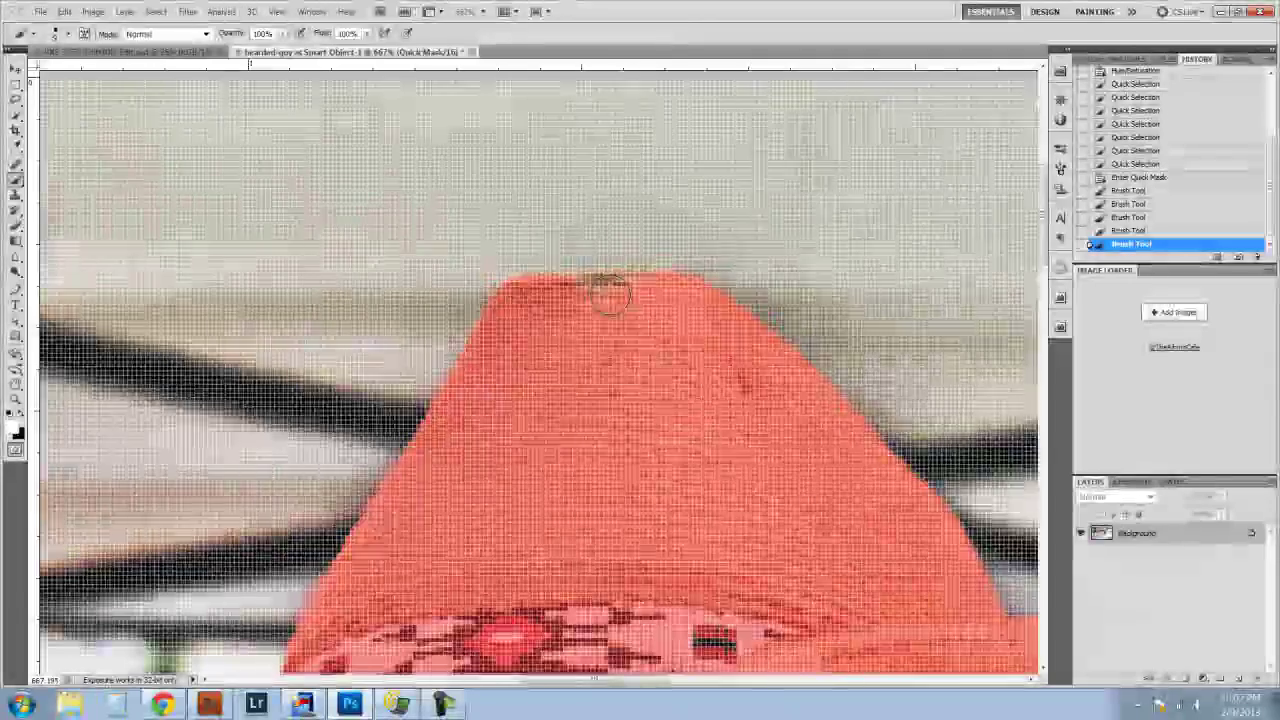
{"action": "key", "text": "x"}
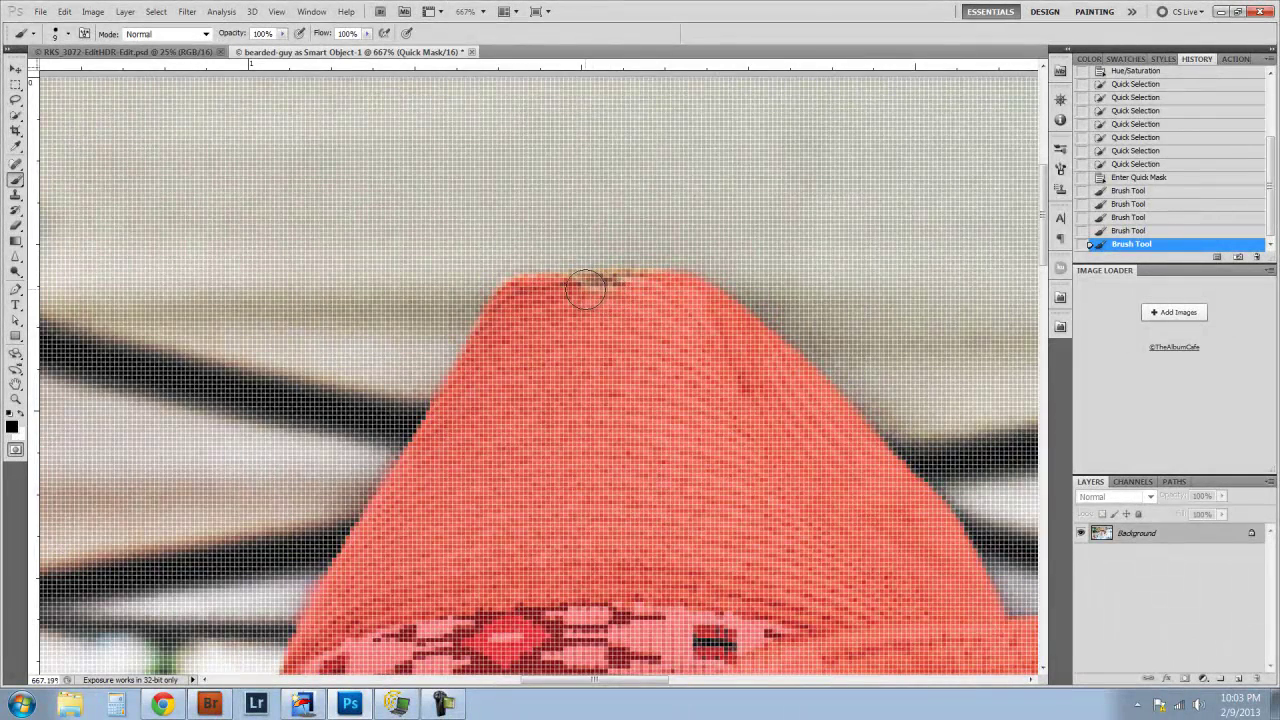
{"action": "left_click", "coordinate": [667, 293]}
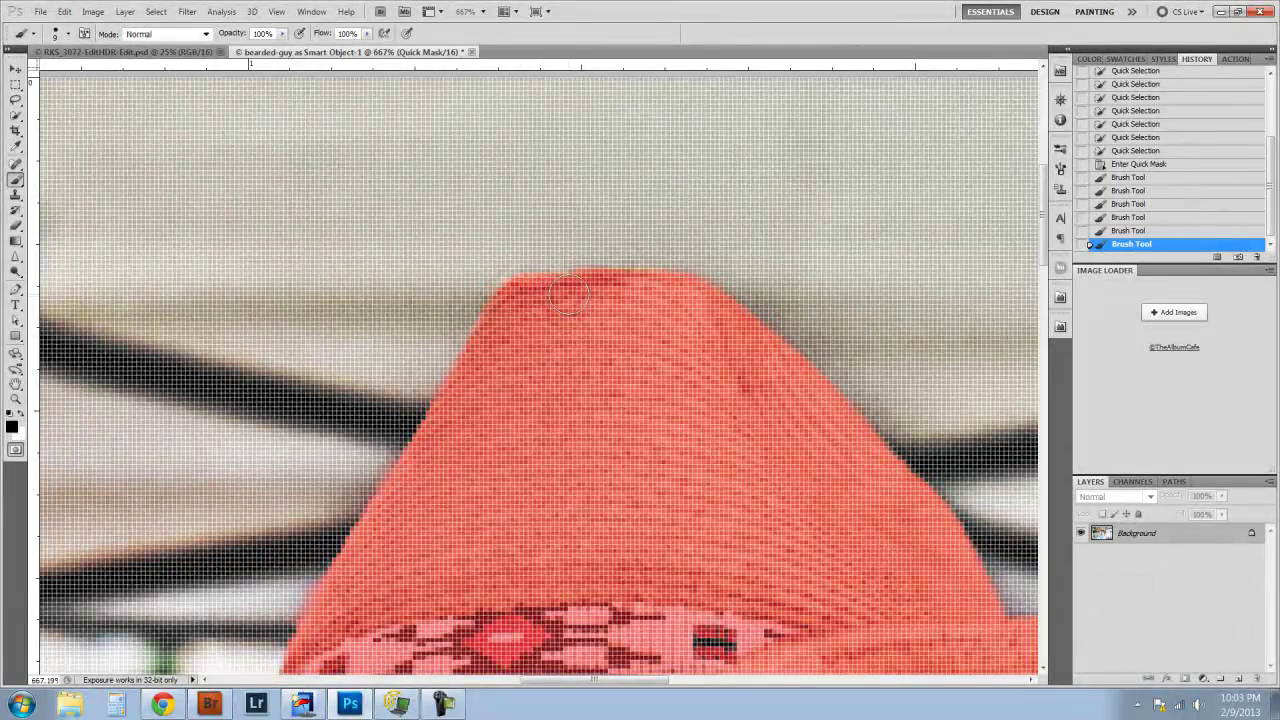
{"action": "left_click", "coordinate": [567, 293]}
{"action": "scroll", "coordinate": [580, 330], "scroll_direction": "down", "scroll_amount": 5}
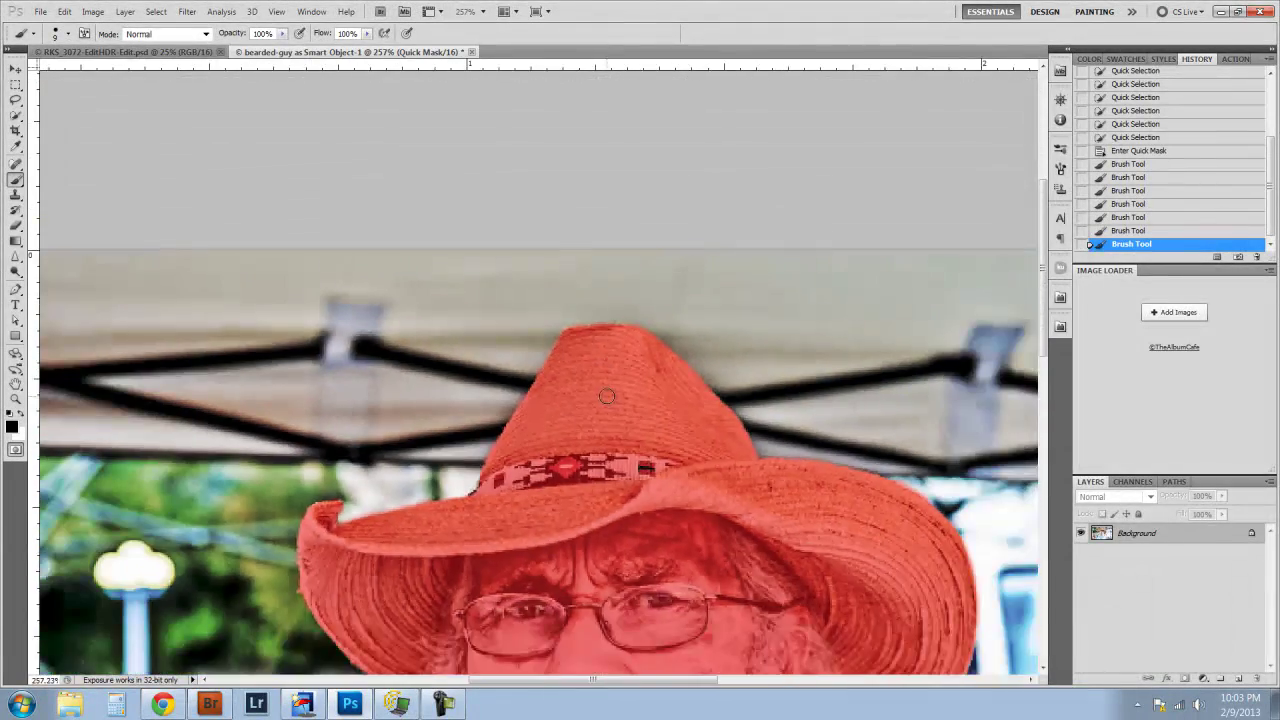
{"action": "scroll", "coordinate": [607, 398], "scroll_direction": "down", "scroll_amount": 3}
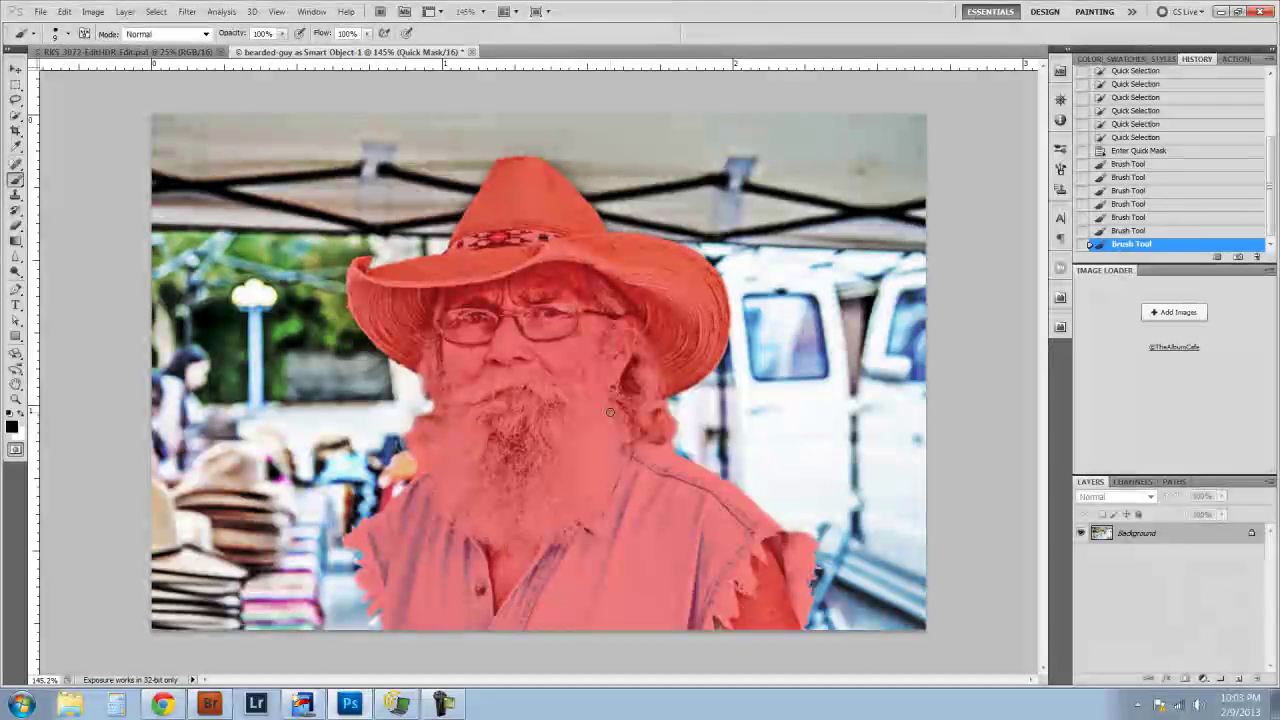
{"action": "scroll", "coordinate": [610, 412], "scroll_direction": "down", "scroll_amount": 2}
{"action": "scroll", "coordinate": [613, 418], "scroll_direction": "up", "scroll_amount": 3}
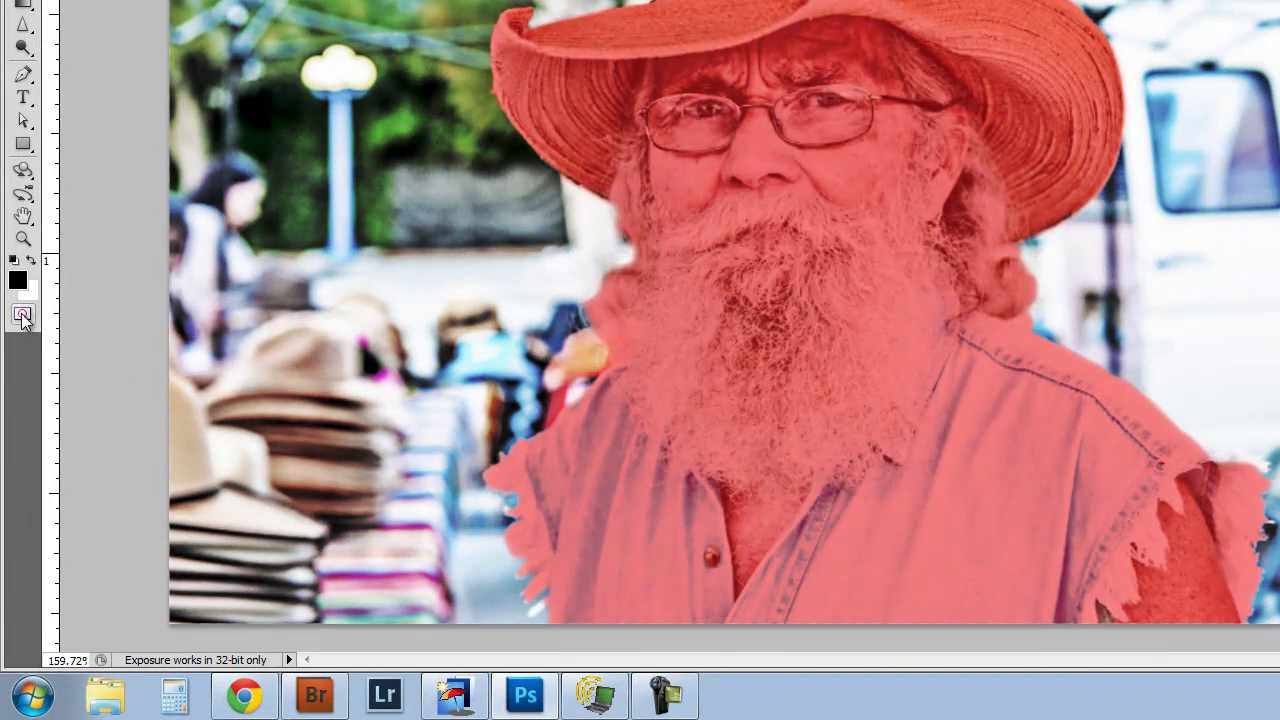
Step: In Refine Edge, brush the hair beside the beard and both shoulders, then Alt-erase excess on the right shoulder
{"action": "left_click", "coordinate": [23, 314]}
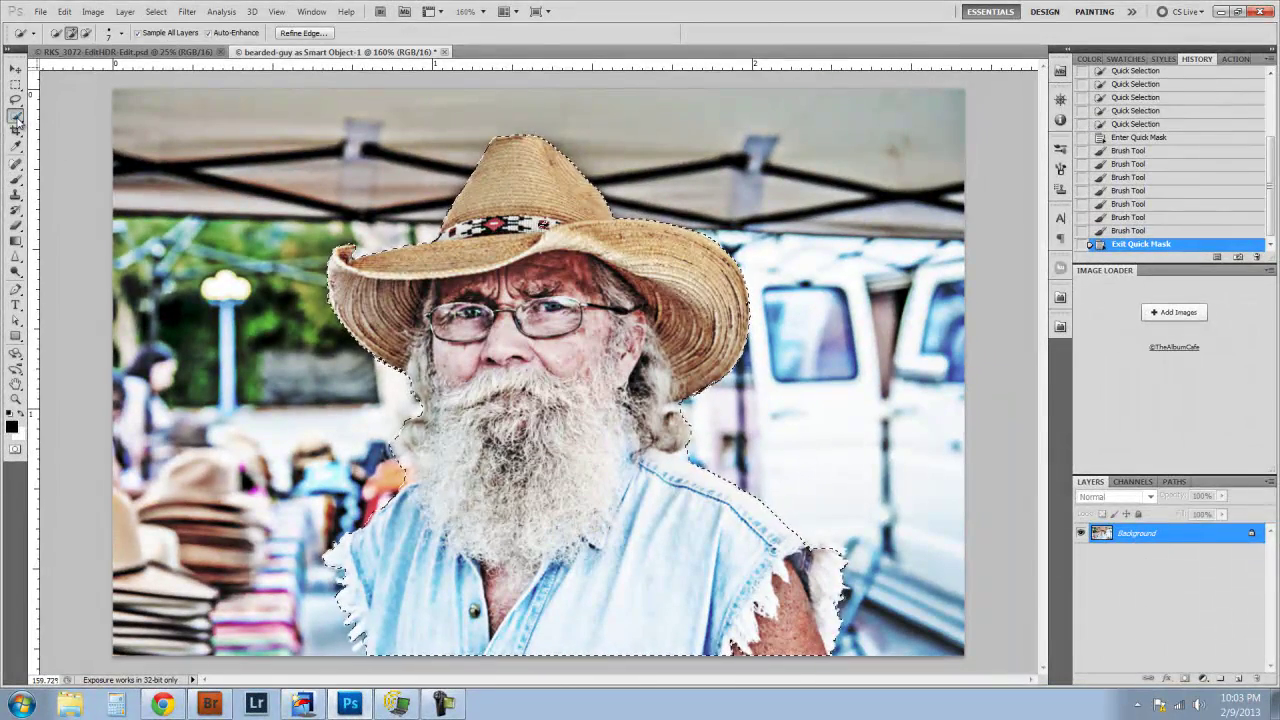
{"action": "left_click", "coordinate": [301, 33]}
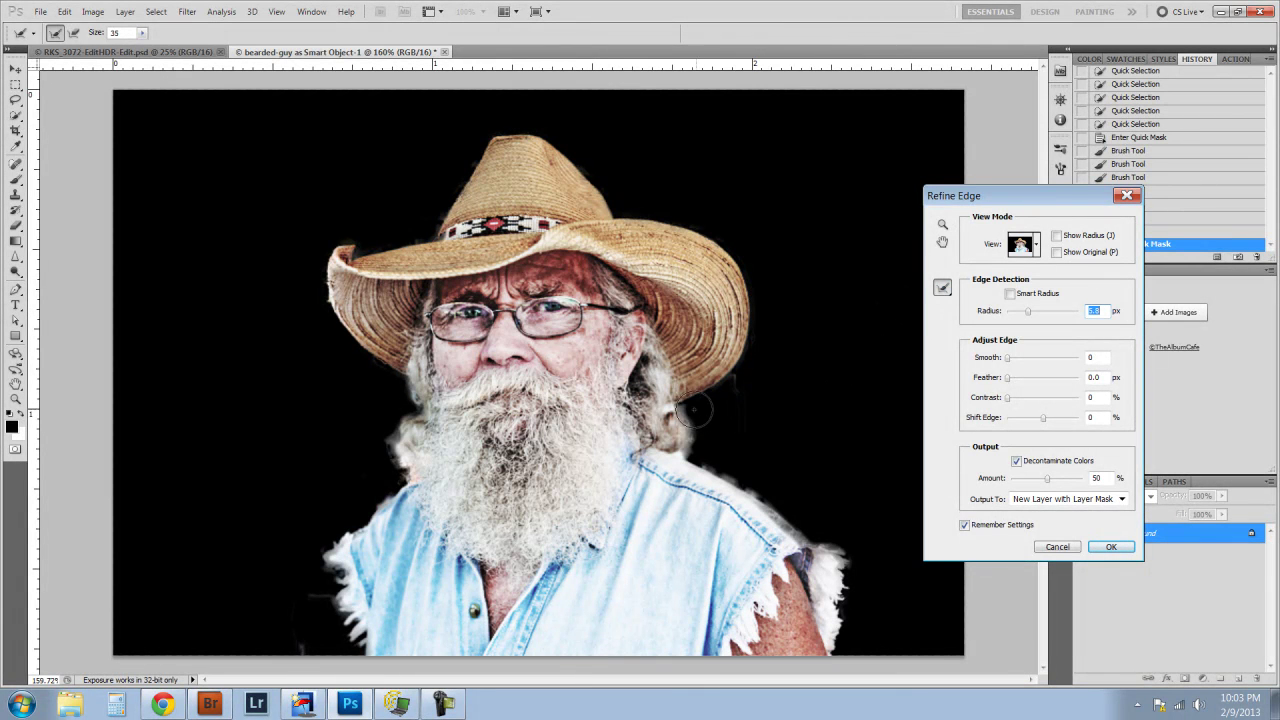
{"action": "mouse_move", "coordinate": [681, 421]}
{"action": "left_mouse_down"}
{"action": "mouse_move", "coordinate": [683, 440]}
{"action": "mouse_move", "coordinate": [670, 415]}
{"action": "left_mouse_up"}
{"action": "left_click_drag", "start_coordinate": [400, 425], "coordinate": [406, 480]}
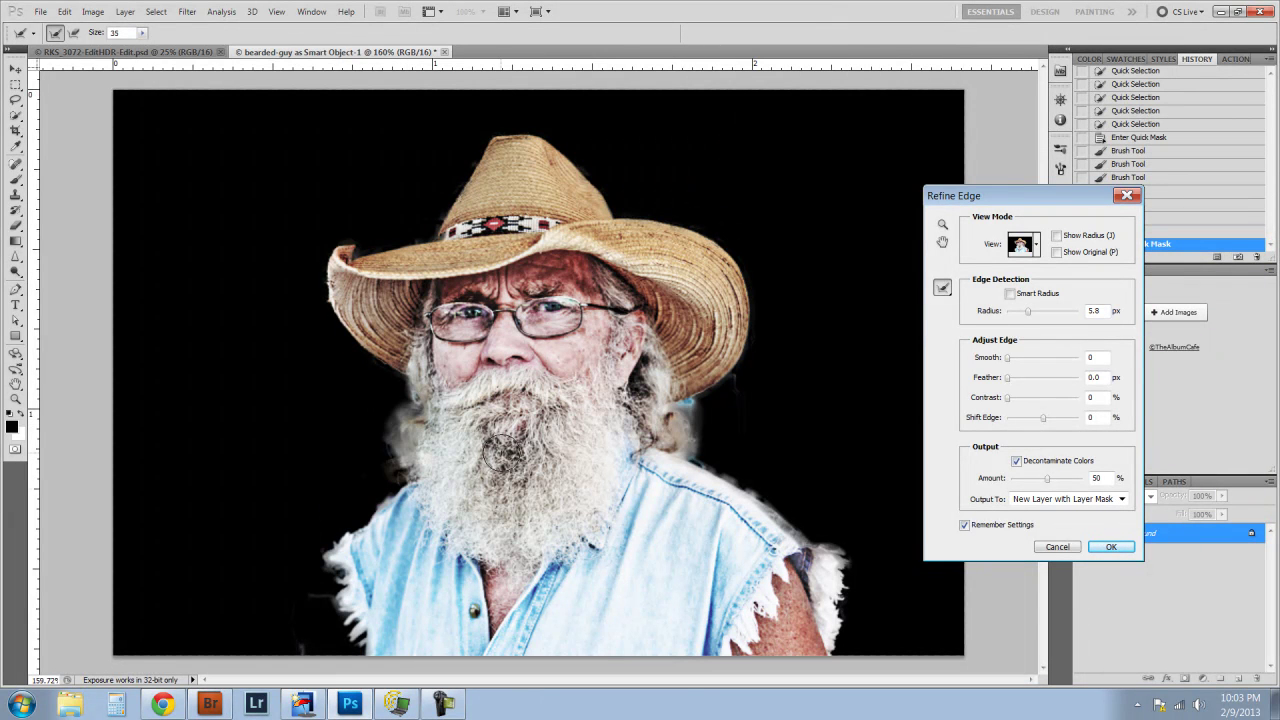
{"action": "left_click_drag", "start_coordinate": [765, 497], "coordinate": [847, 563]}
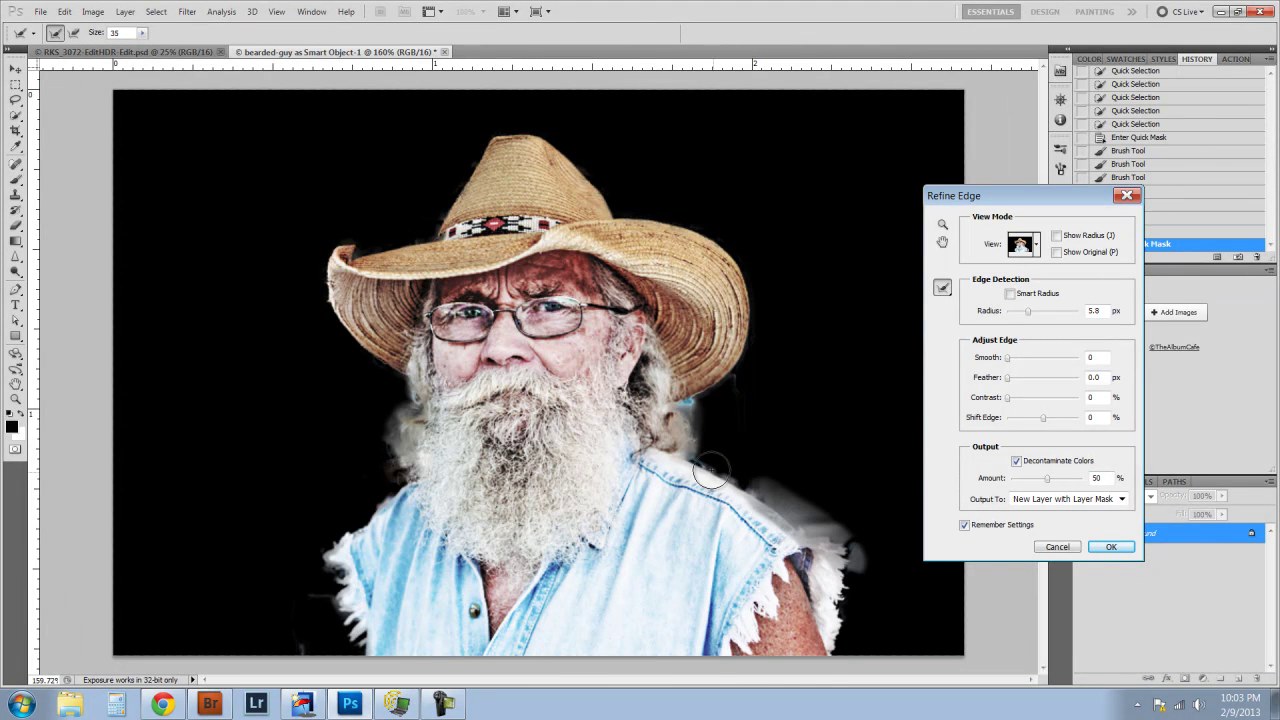
{"action": "key", "text": "alt"}
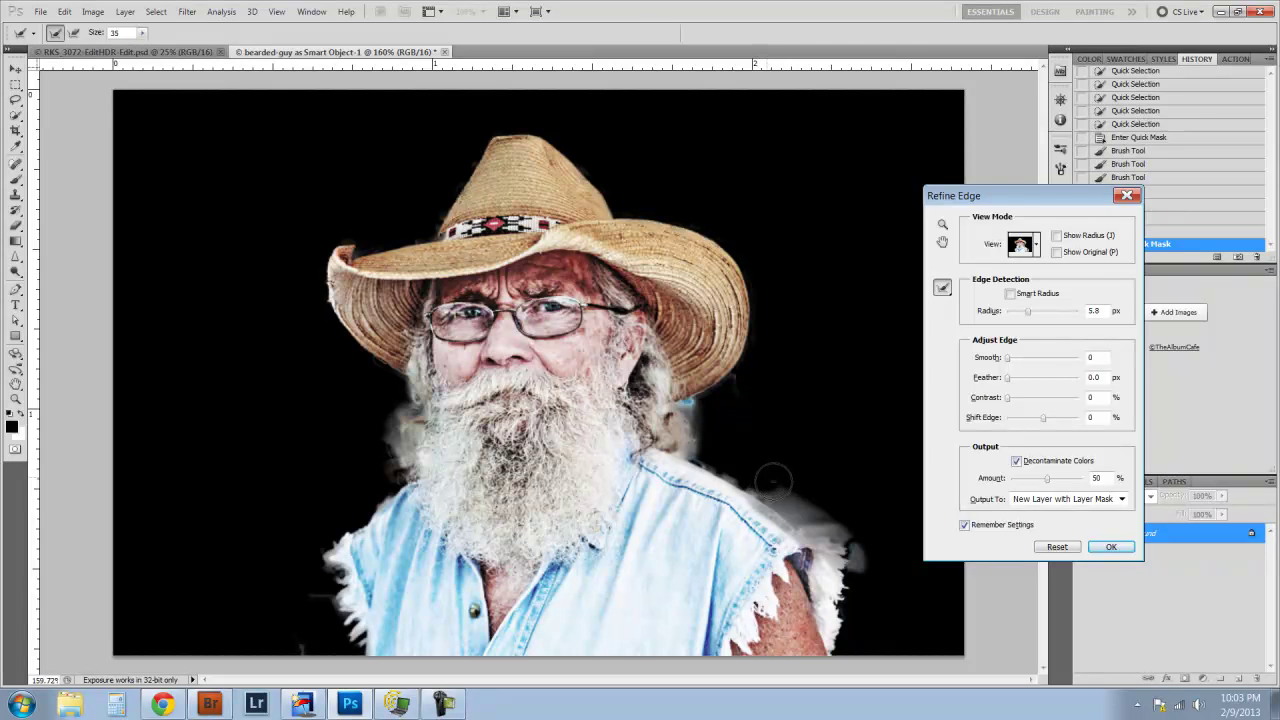
{"action": "mouse_move", "coordinate": [794, 498]}
{"action": "left_mouse_down"}
{"action": "mouse_move", "coordinate": [868, 561]}
{"action": "mouse_move", "coordinate": [858, 548]}
{"action": "left_mouse_up"}
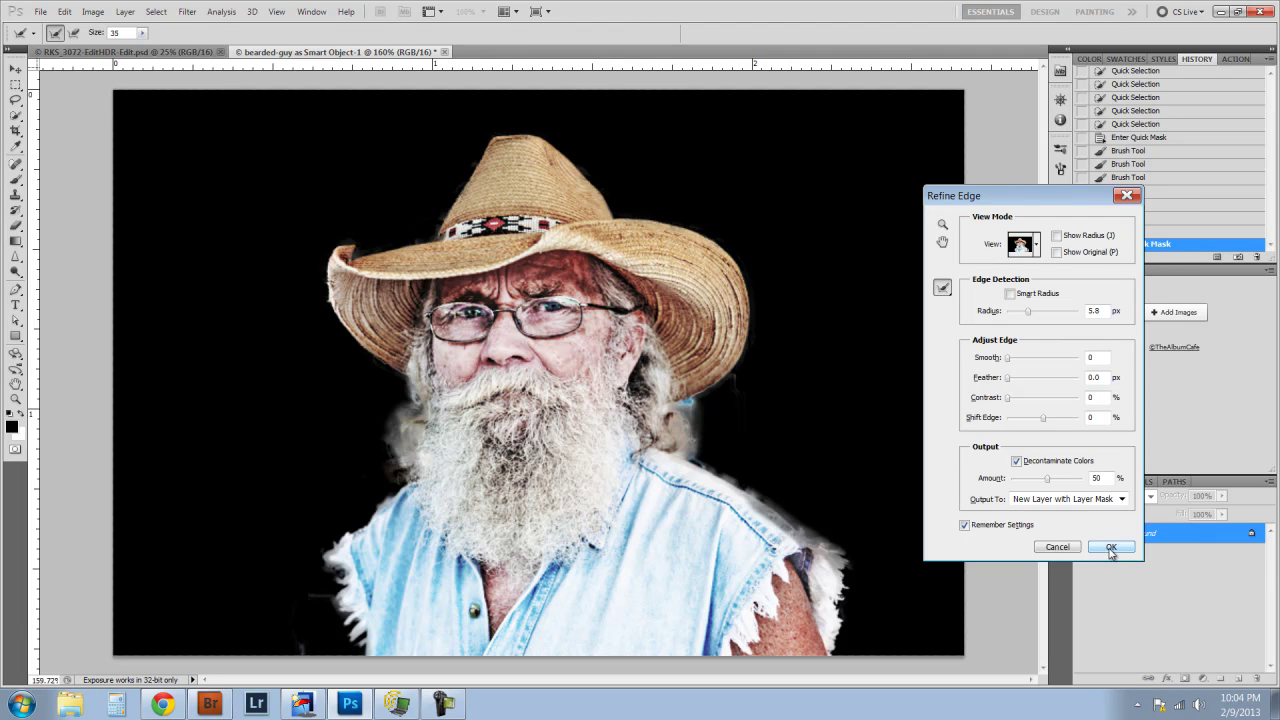
Step: Output the refined man as a masked layer and drag it into the RKS_3072-EditHDR-Edit landscape
{"action": "left_click", "coordinate": [1111, 549]}
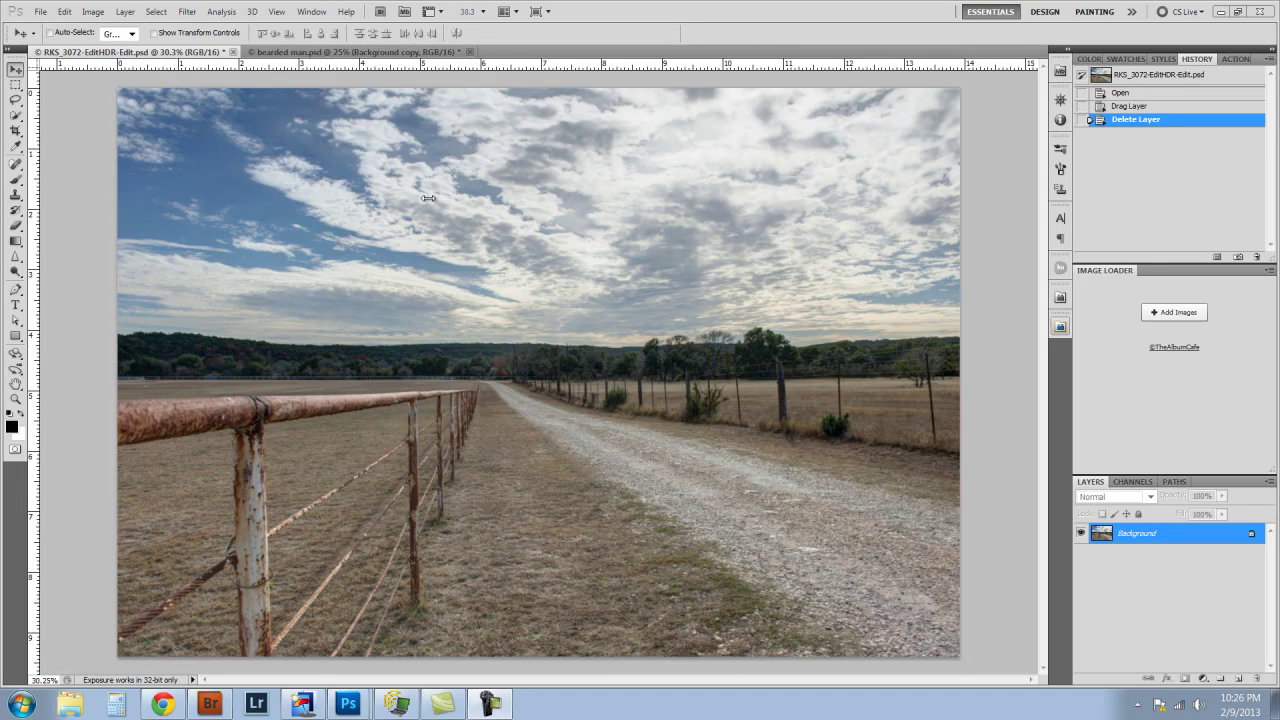
{"action": "left_click", "coordinate": [340, 53]}
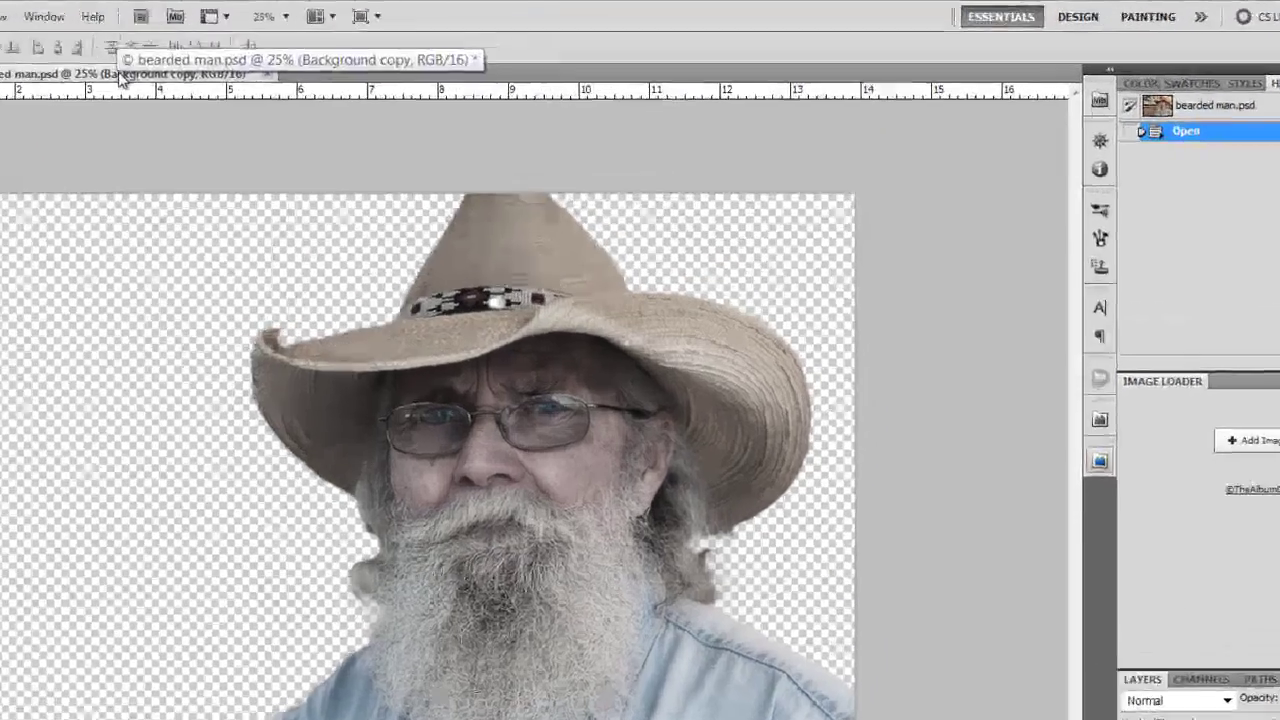
{"action": "left_click_drag", "start_coordinate": [120, 80], "coordinate": [308, 412]}
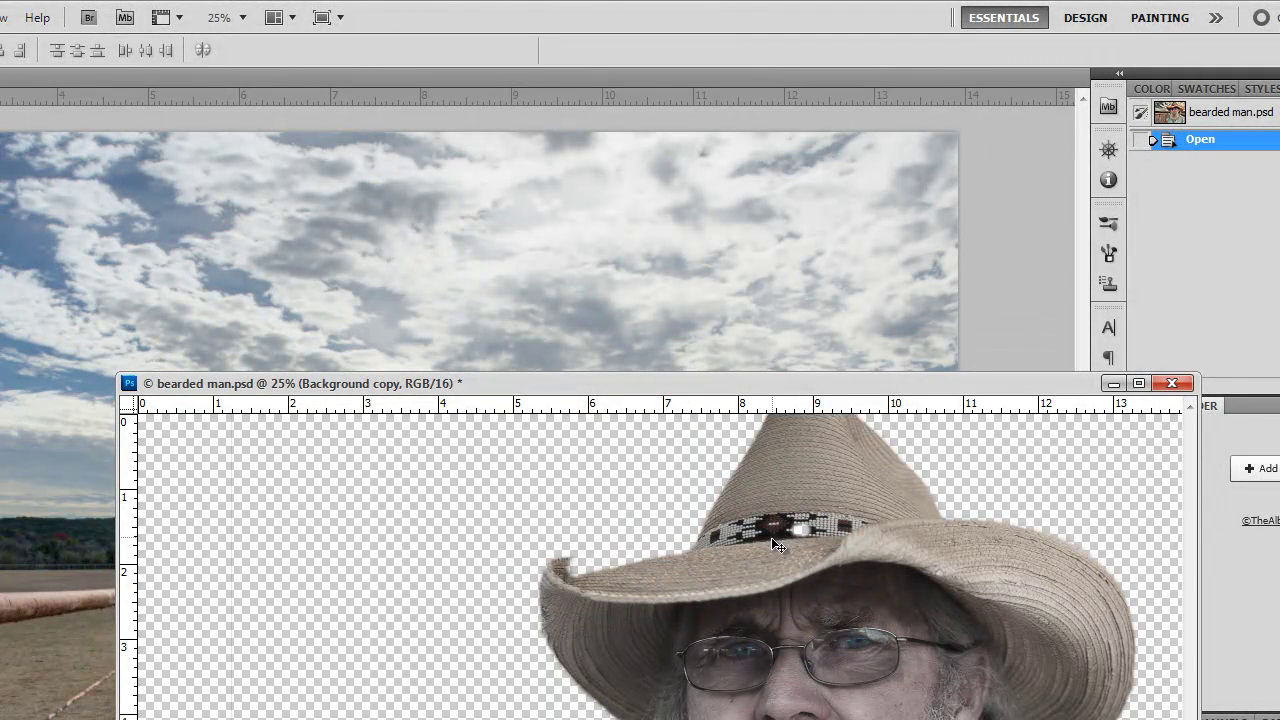
{"action": "left_click_drag", "start_coordinate": [788, 547], "coordinate": [190, 315]}
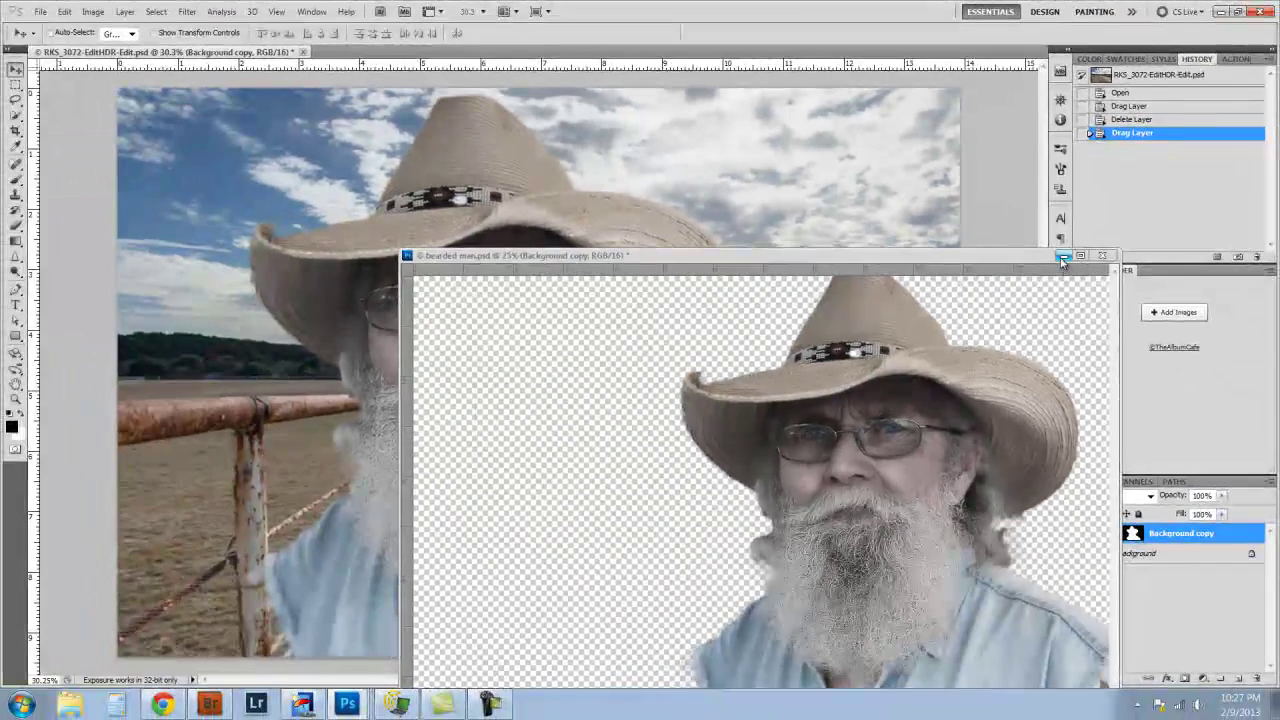
Step: Free Transform the bearded man layer, moving him right and down and scaling him larger
{"action": "left_click", "coordinate": [1063, 257]}
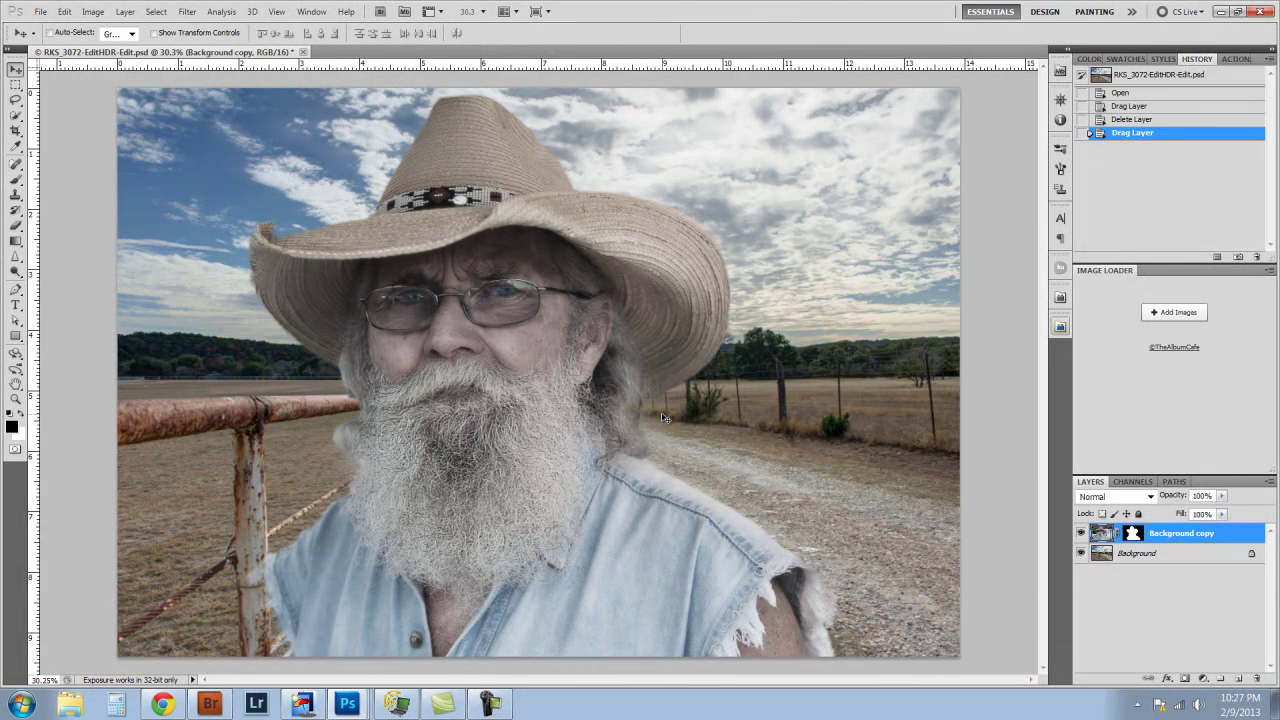
{"action": "key", "text": "ctrl+t"}
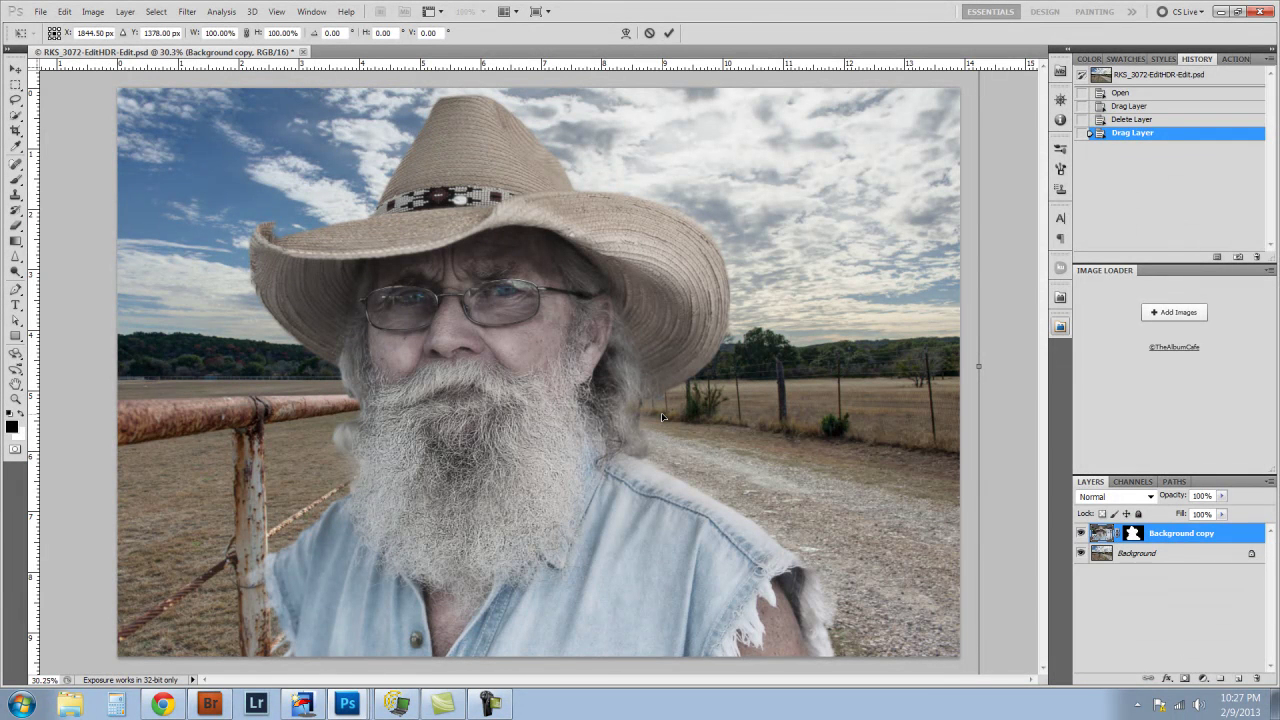
{"action": "key", "text": "ctrl+0"}
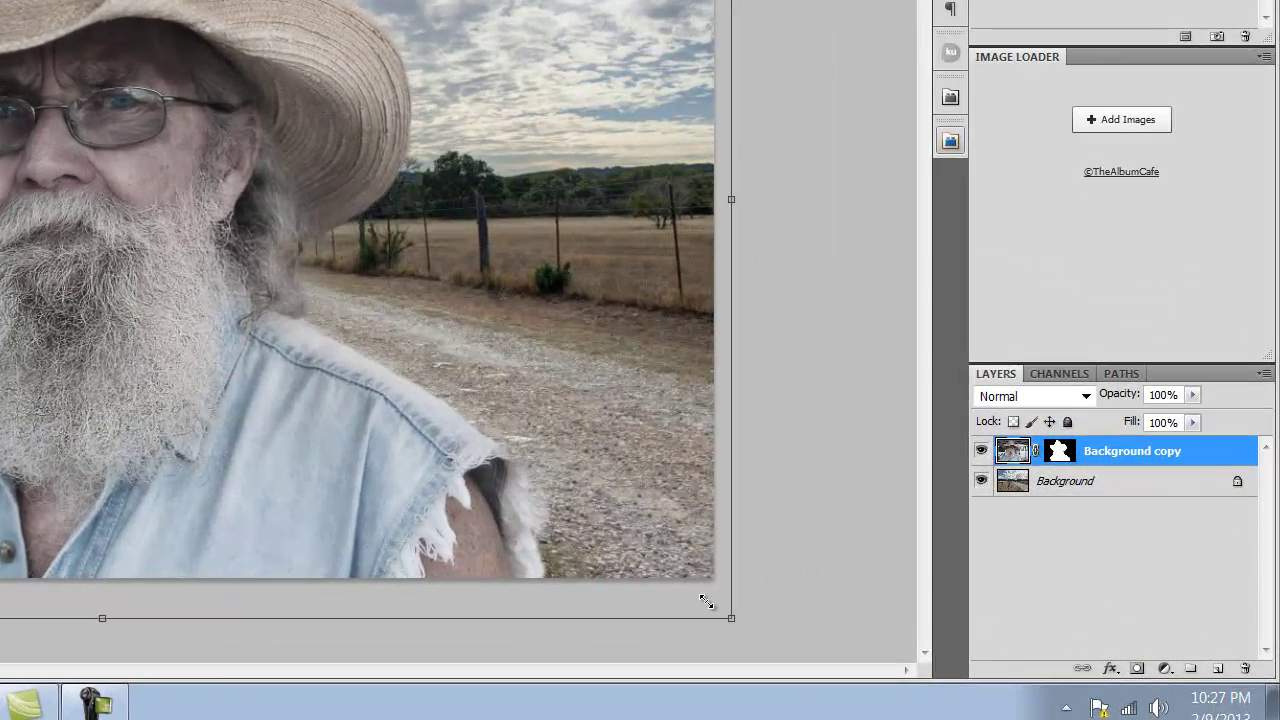
{"action": "left_click_drag", "start_coordinate": [705, 600], "coordinate": [582, 541]}
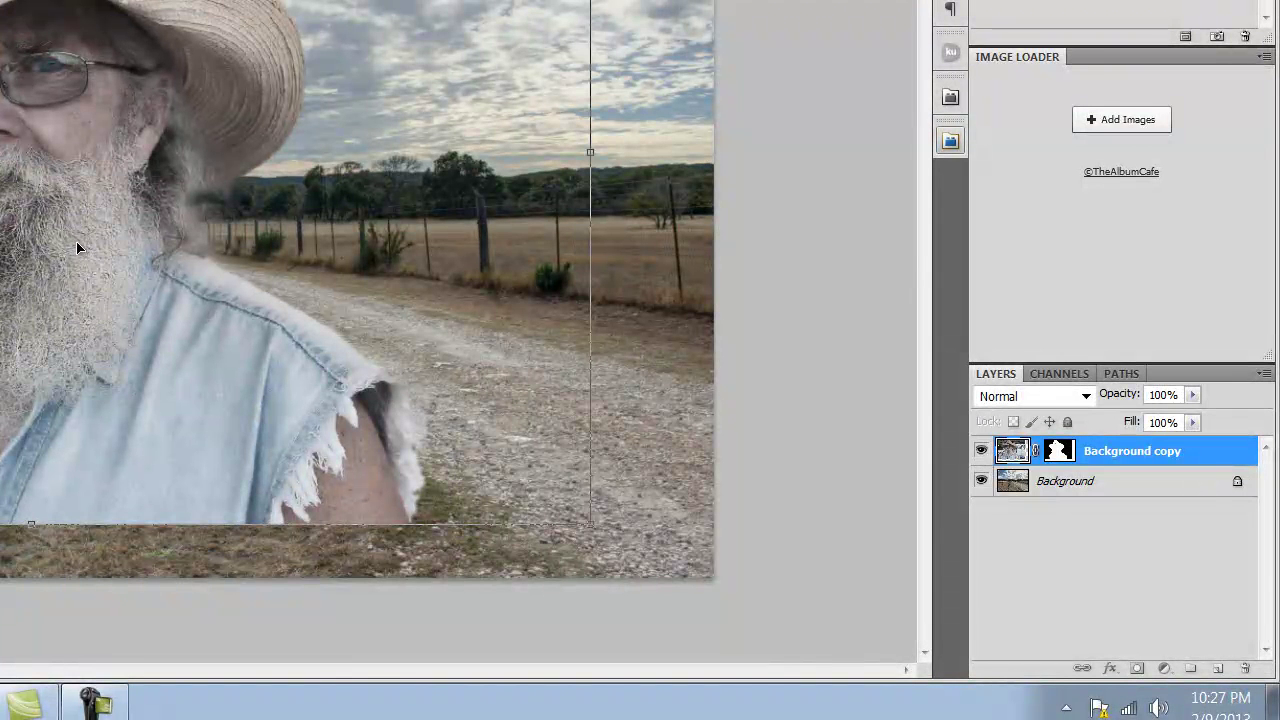
{"action": "left_click_drag", "start_coordinate": [75, 240], "coordinate": [357, 266]}
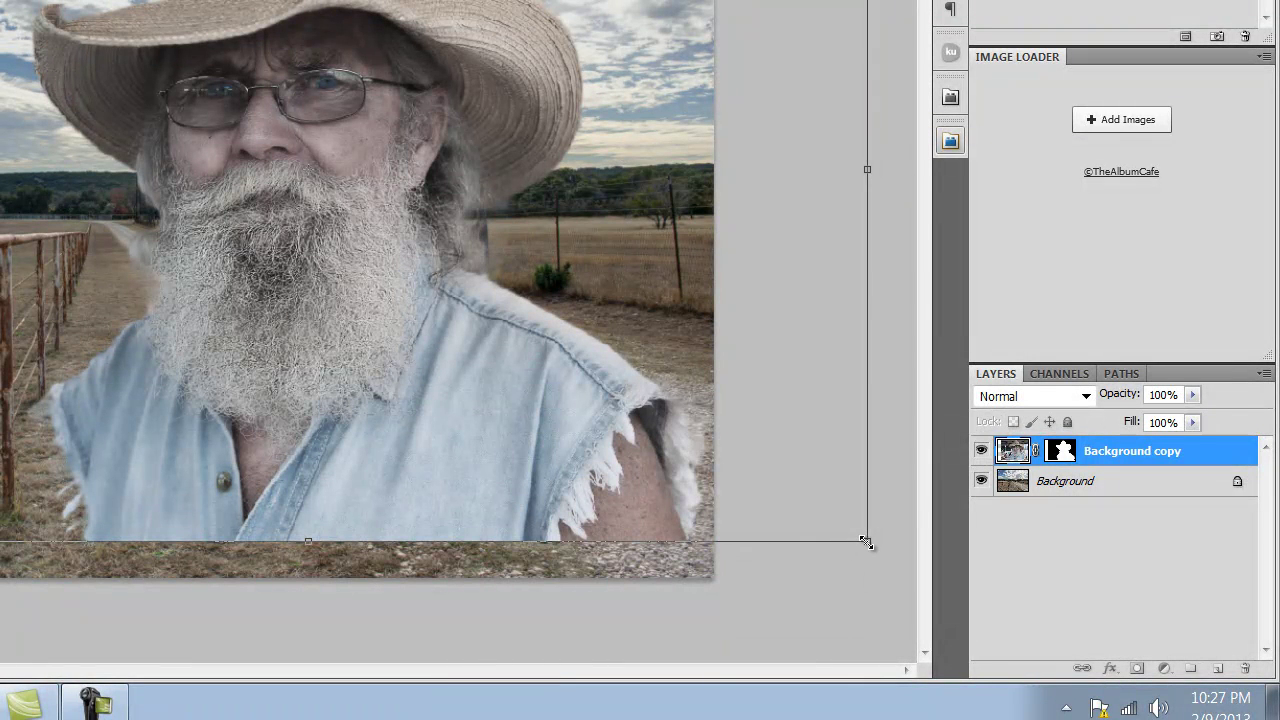
{"action": "left_click_drag", "start_coordinate": [866, 540], "coordinate": [895, 650]}
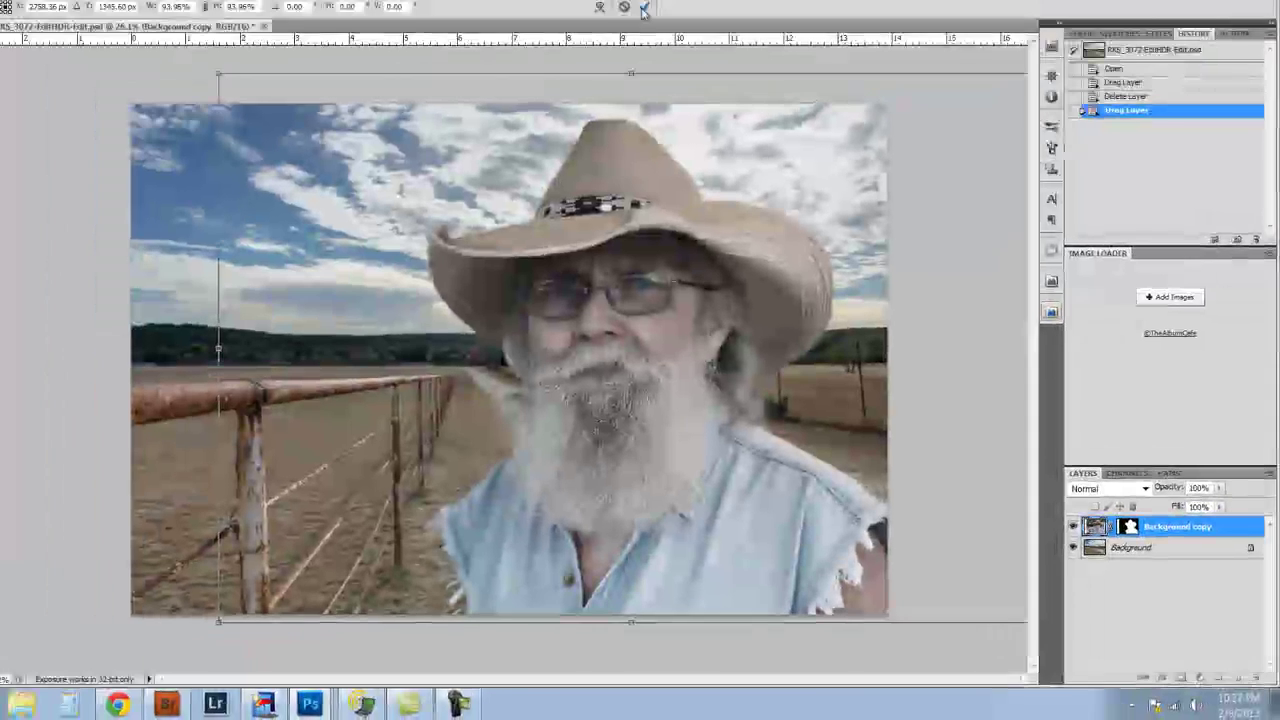
{"action": "left_click", "coordinate": [643, 9]}
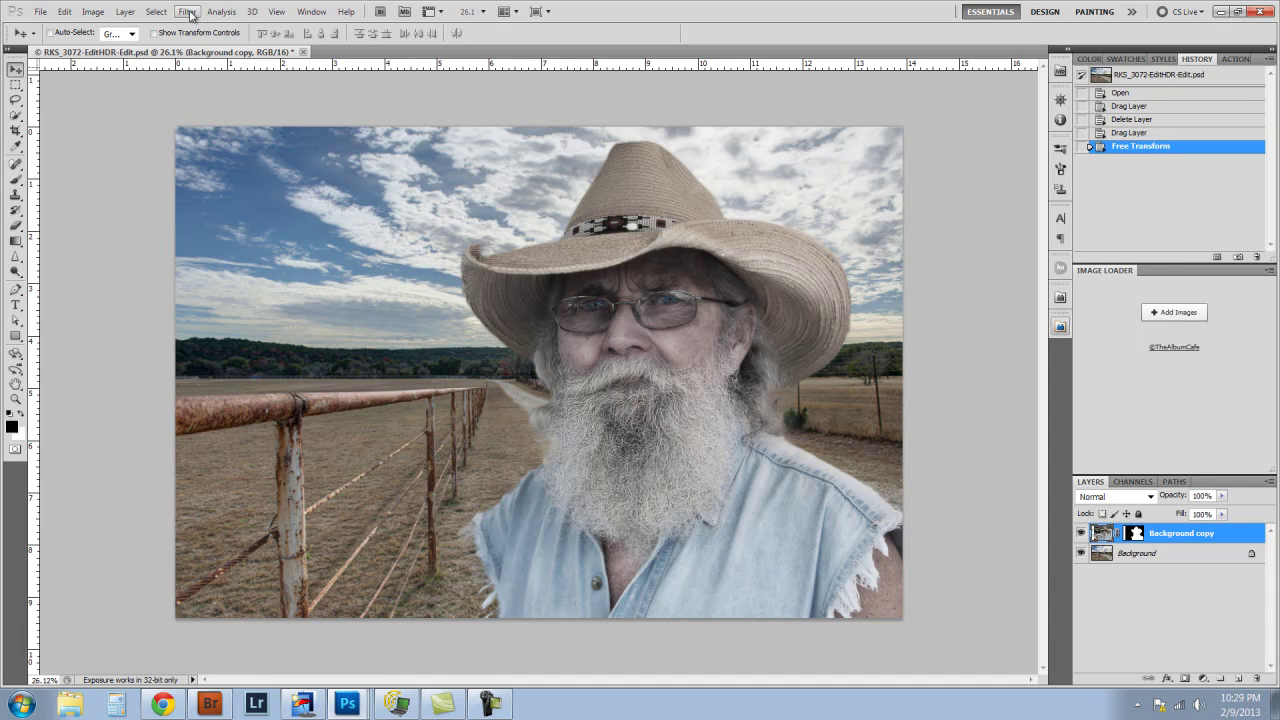
Step: Stamp all visible layers into a new Layer 1 with Ctrl+Alt+Shift+E for Topaz Adjust 5
{"action": "left_click", "coordinate": [188, 12]}
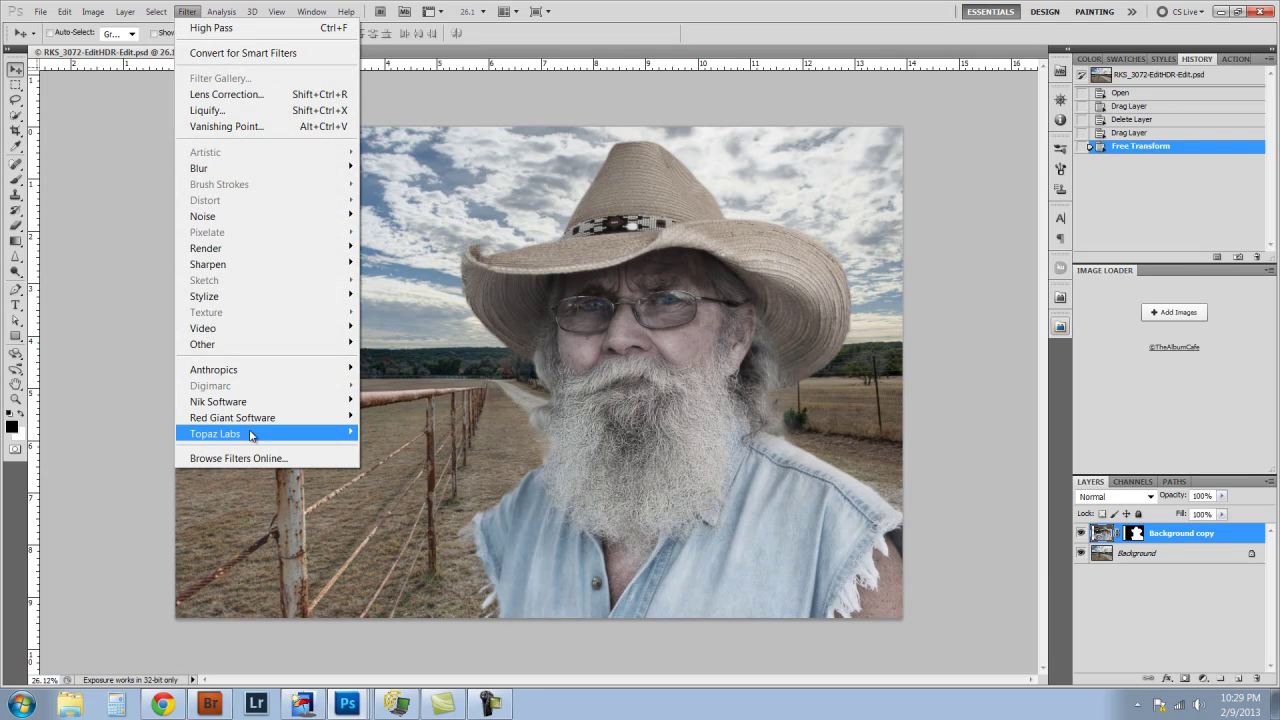
{"action": "mouse_move", "coordinate": [248, 440]}
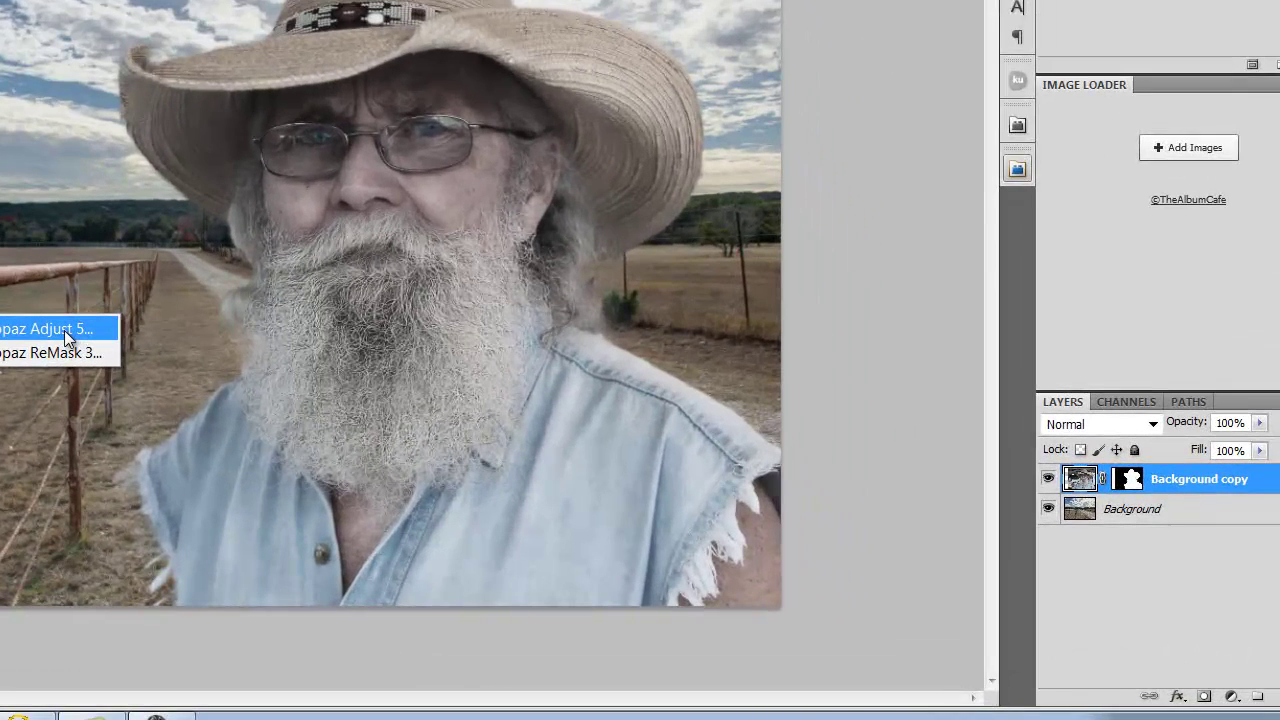
{"action": "left_click", "coordinate": [428, 439]}
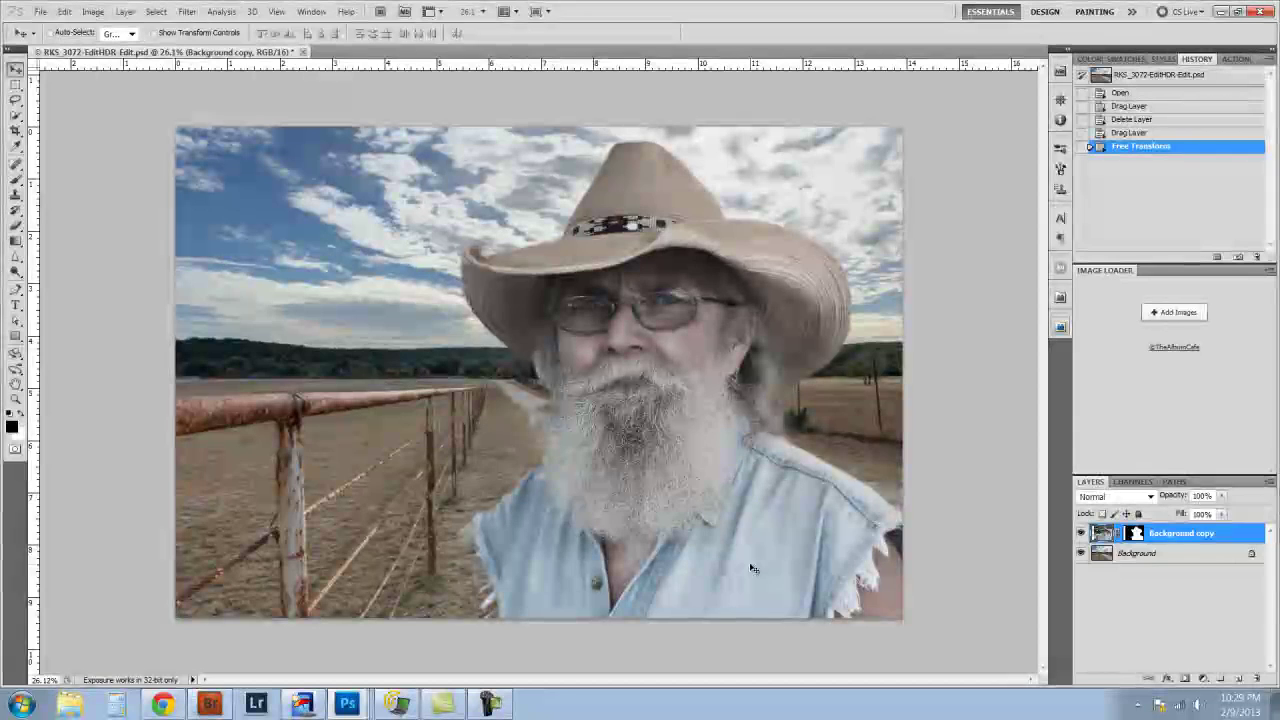
{"action": "key", "text": "ctrl+shift+alt+e"}
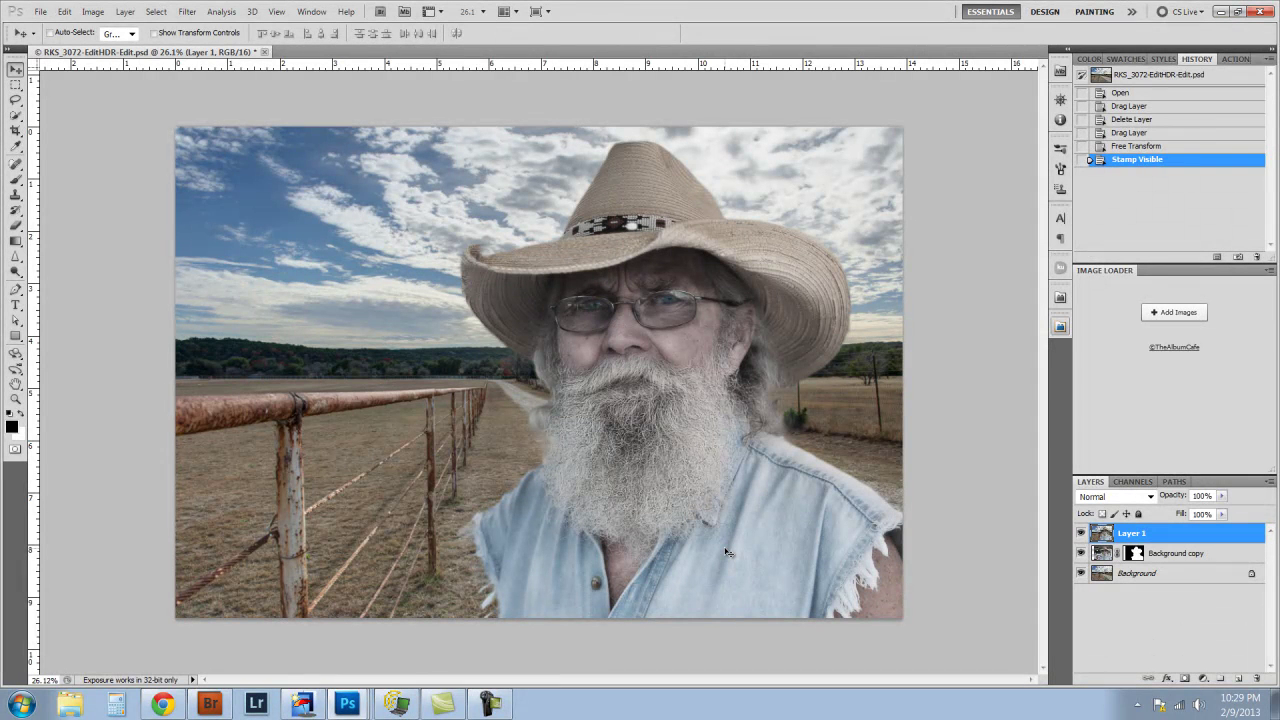
{"action": "left_click", "coordinate": [187, 12]}
Step: Launch Topaz Adjust 5 and preview the Autumn, Bold, Boost, Color Blast, Crisp and Detail - Strong presets
{"action": "mouse_move", "coordinate": [228, 434]}
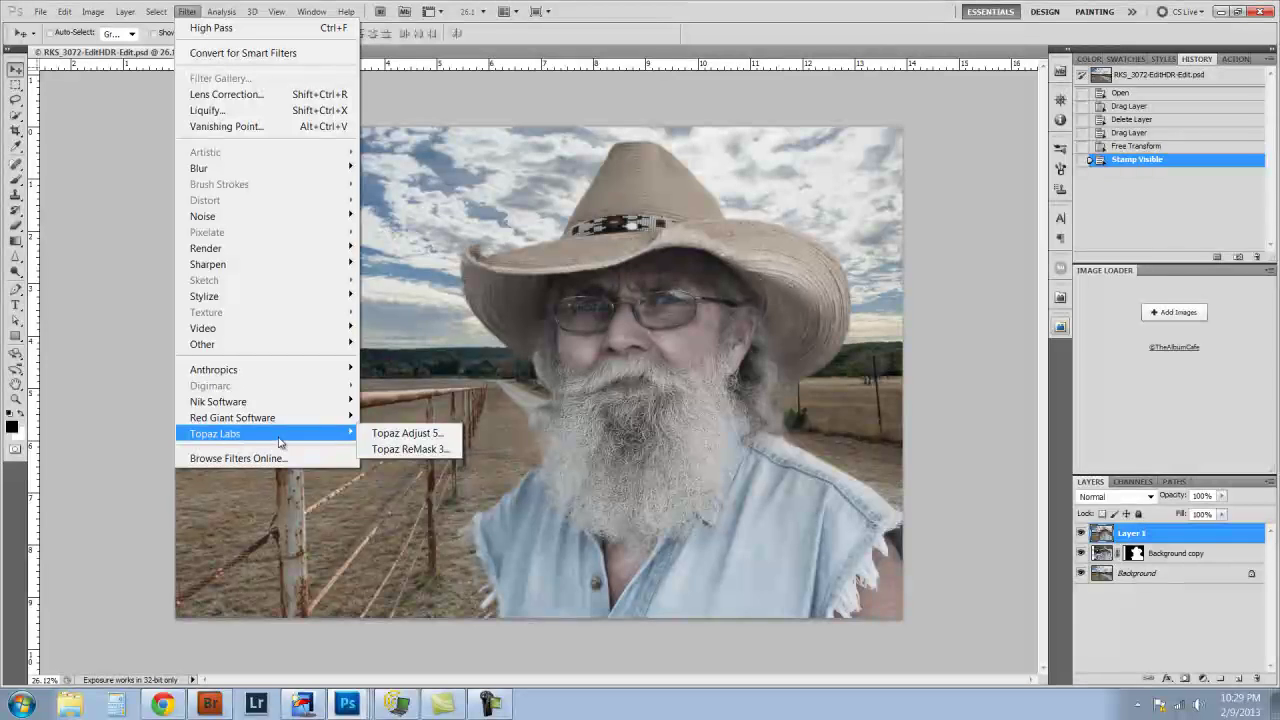
{"action": "left_click", "coordinate": [414, 434]}
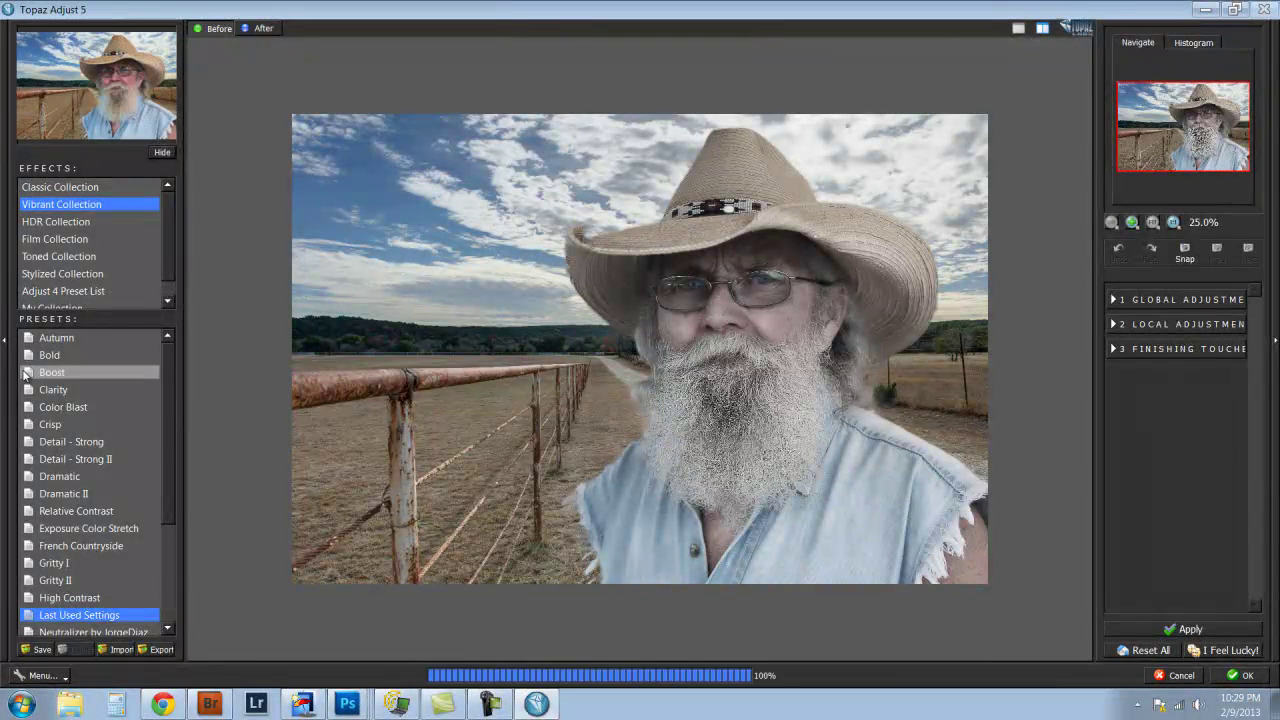
{"action": "left_click", "coordinate": [57, 337]}
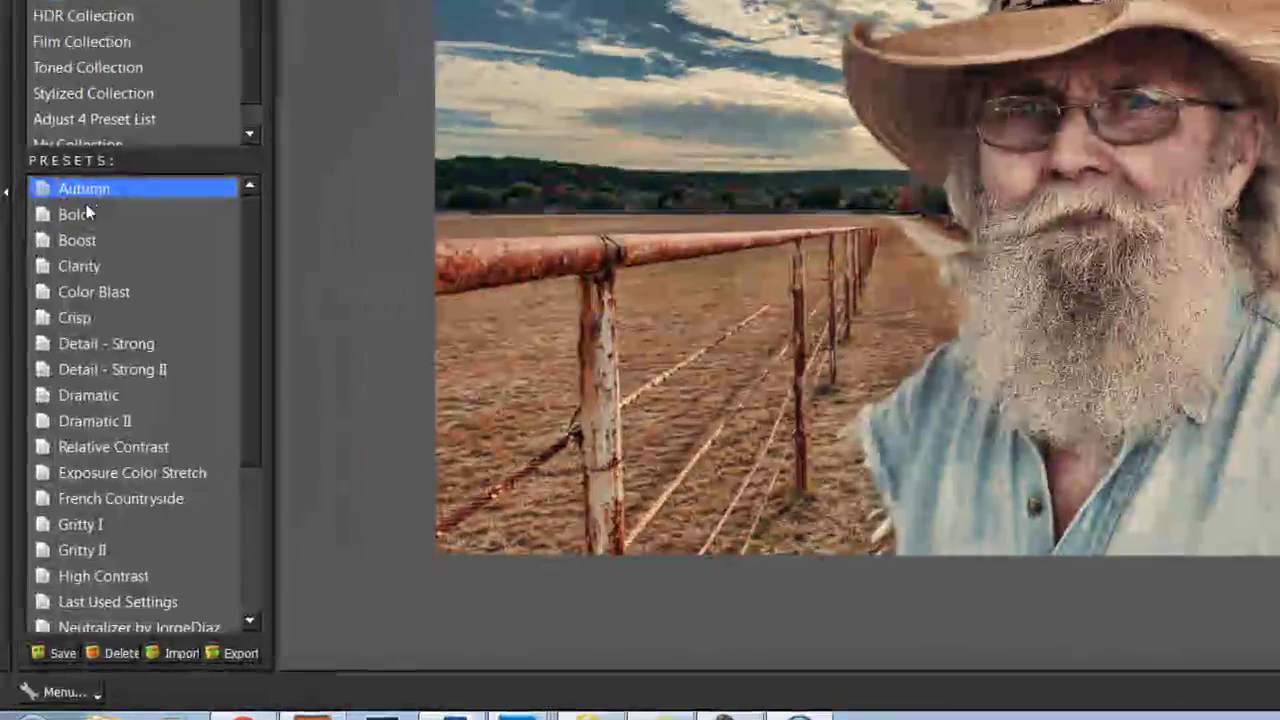
{"action": "left_click", "coordinate": [52, 356]}
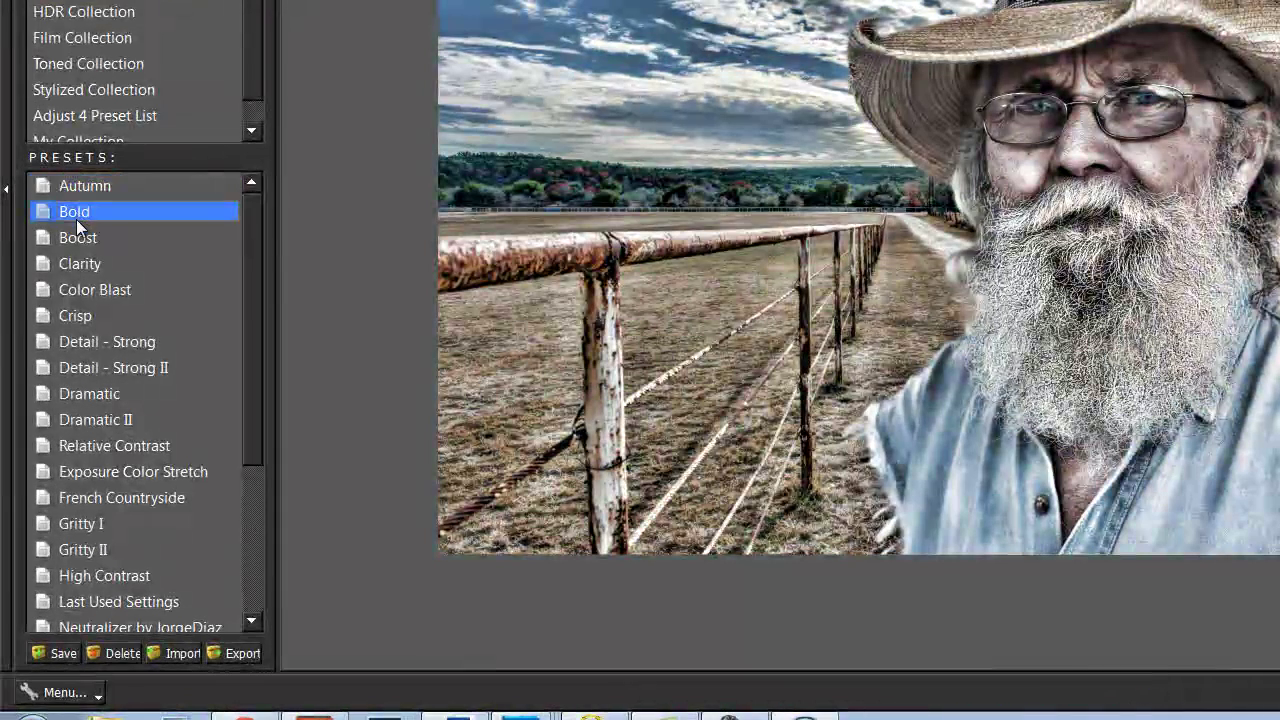
{"action": "left_click", "coordinate": [76, 237]}
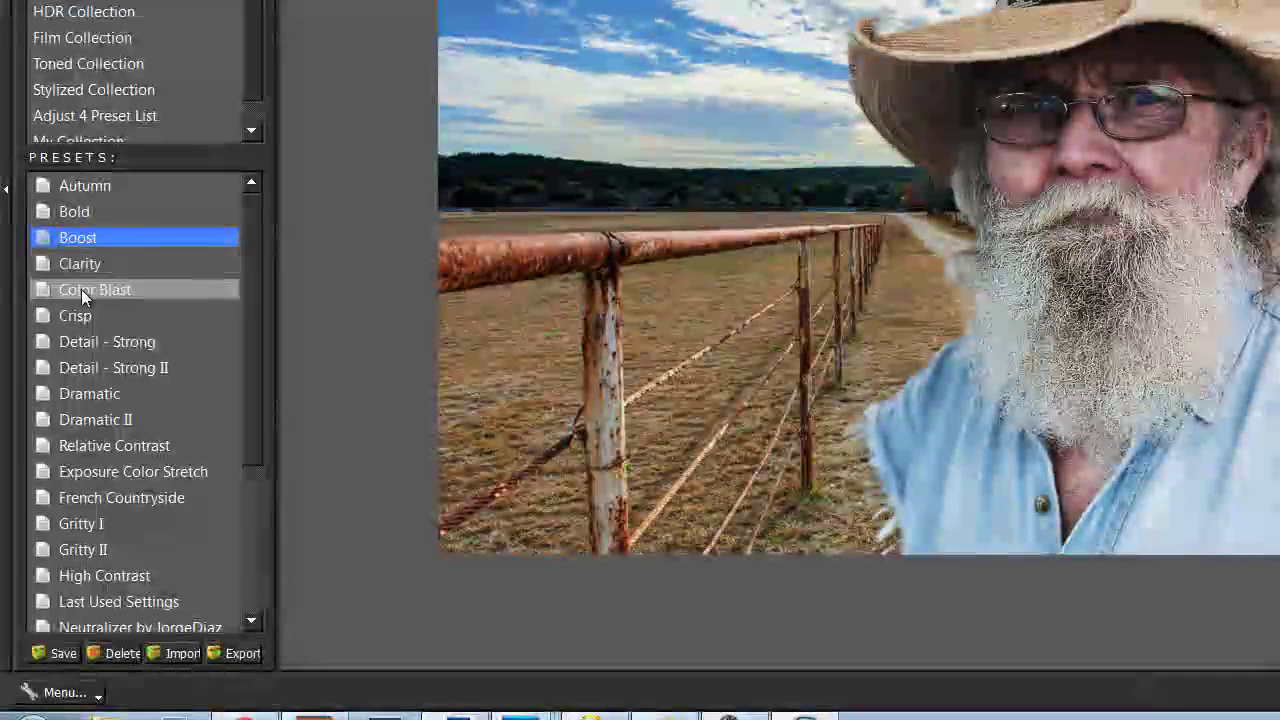
{"action": "left_click", "coordinate": [81, 289]}
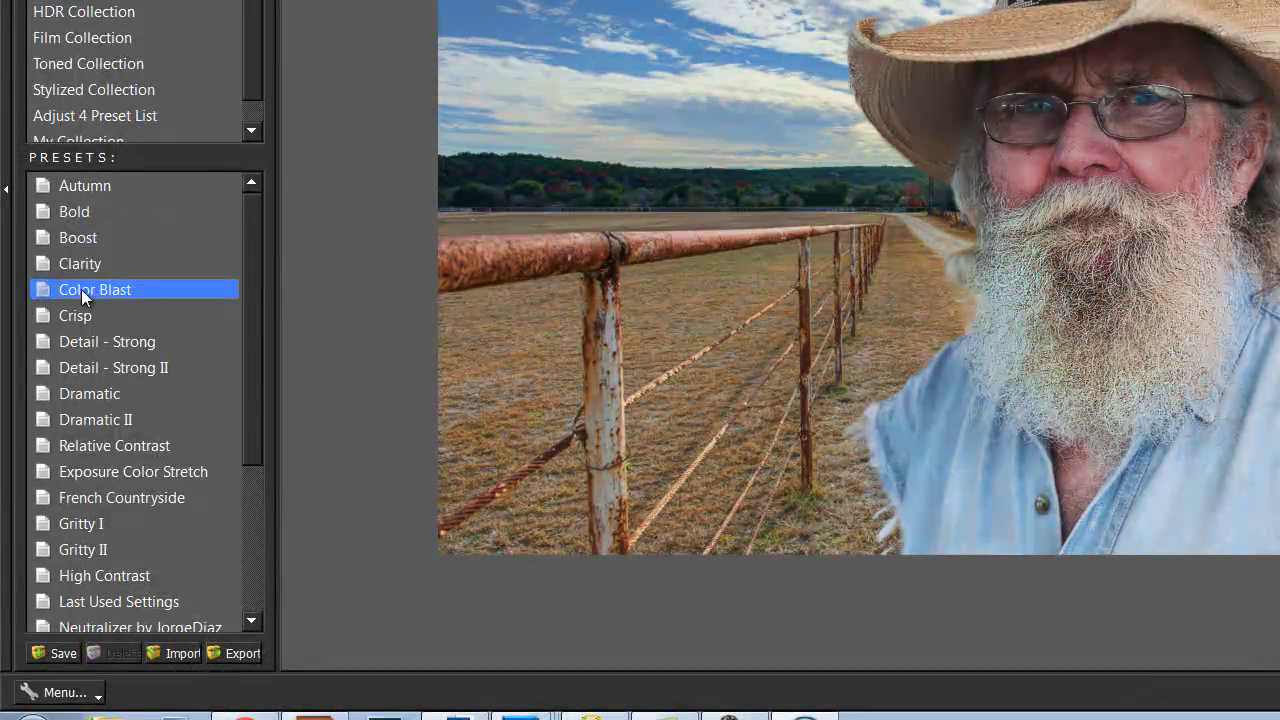
{"action": "left_click", "coordinate": [81, 315]}
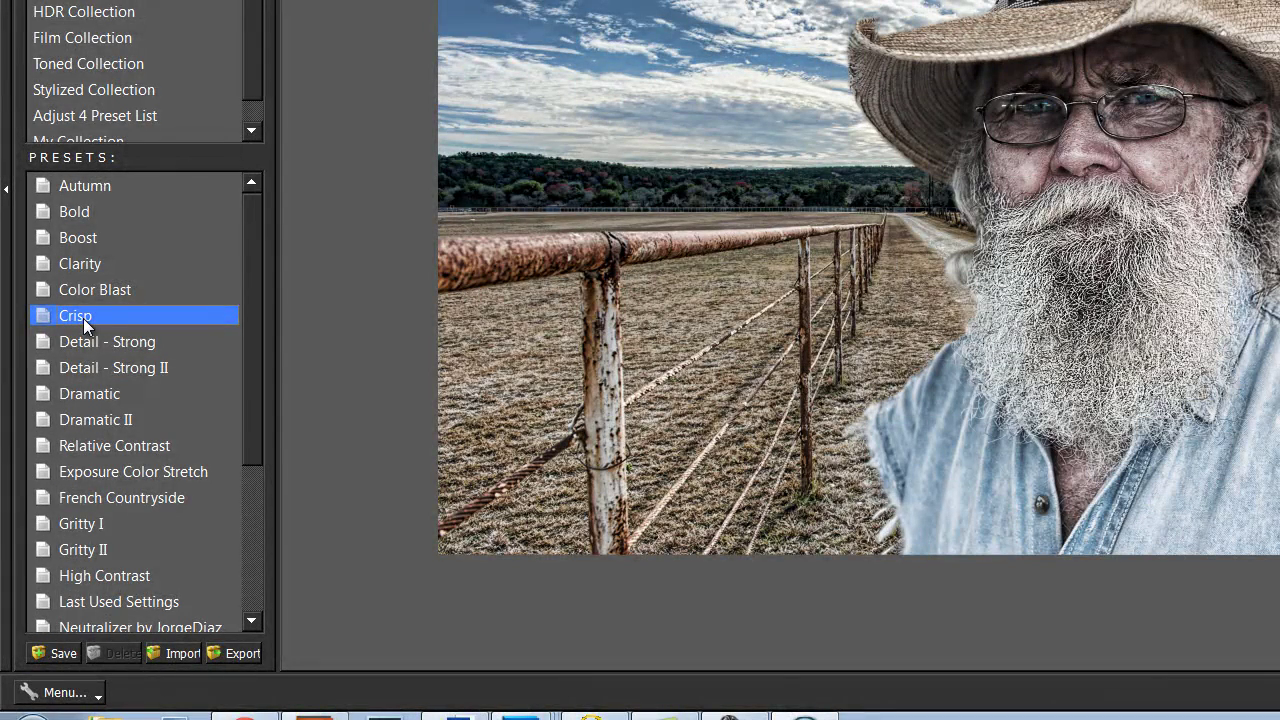
{"action": "left_click", "coordinate": [86, 340]}
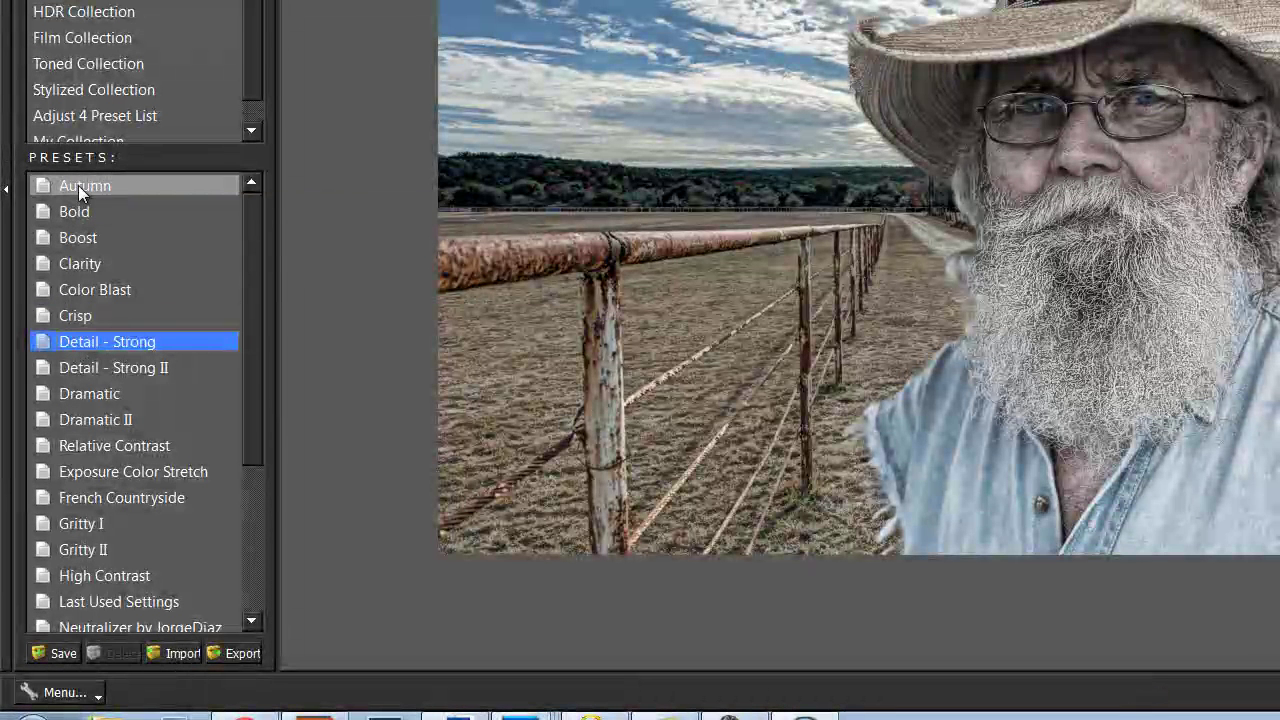
Step: Settle on the Autumn preset, apply it and return the result to Photoshop
{"action": "left_click", "coordinate": [104, 187]}
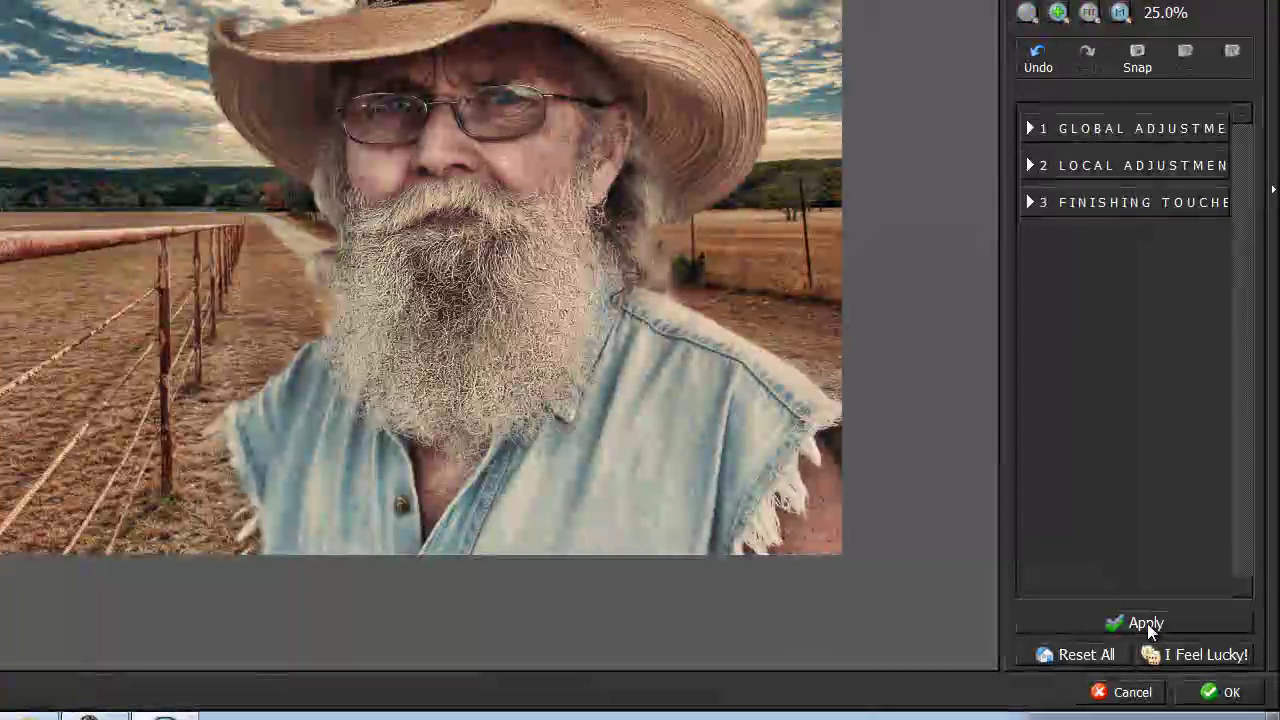
{"action": "left_click", "coordinate": [1147, 623]}
{"action": "left_click", "coordinate": [1216, 690]}
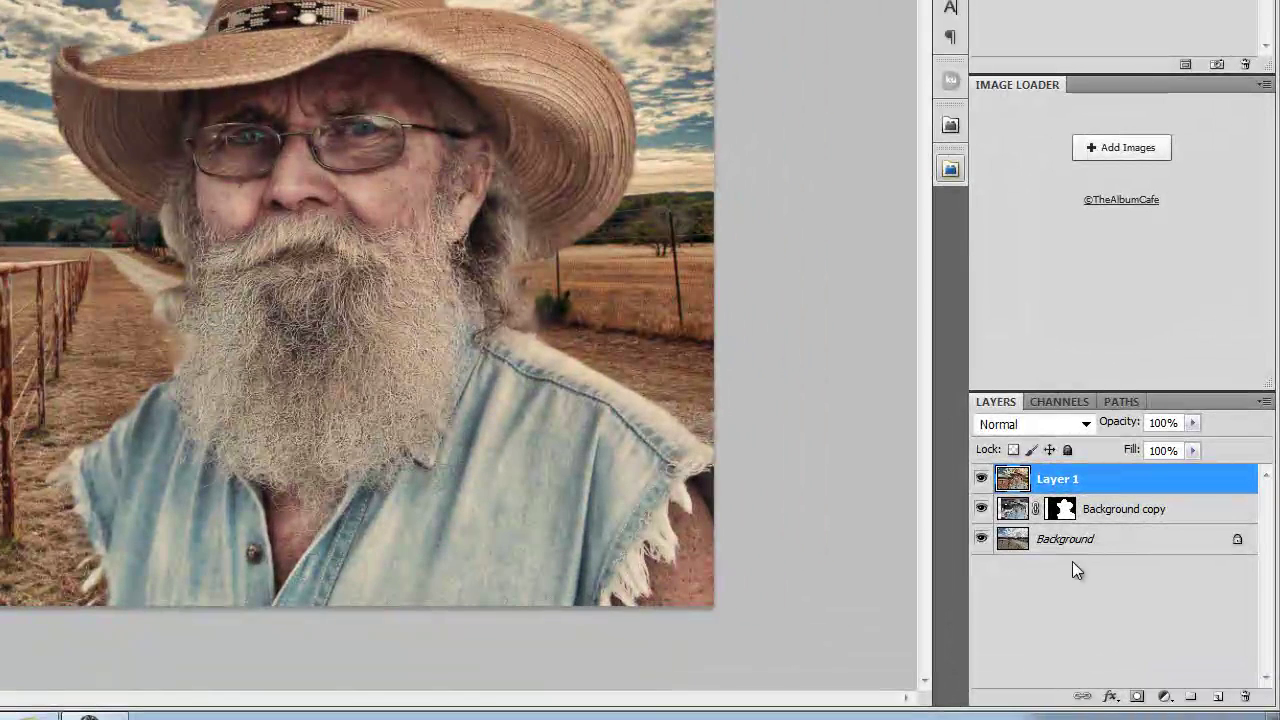
{"action": "left_click", "coordinate": [981, 479]}
{"action": "left_click", "coordinate": [981, 539]}
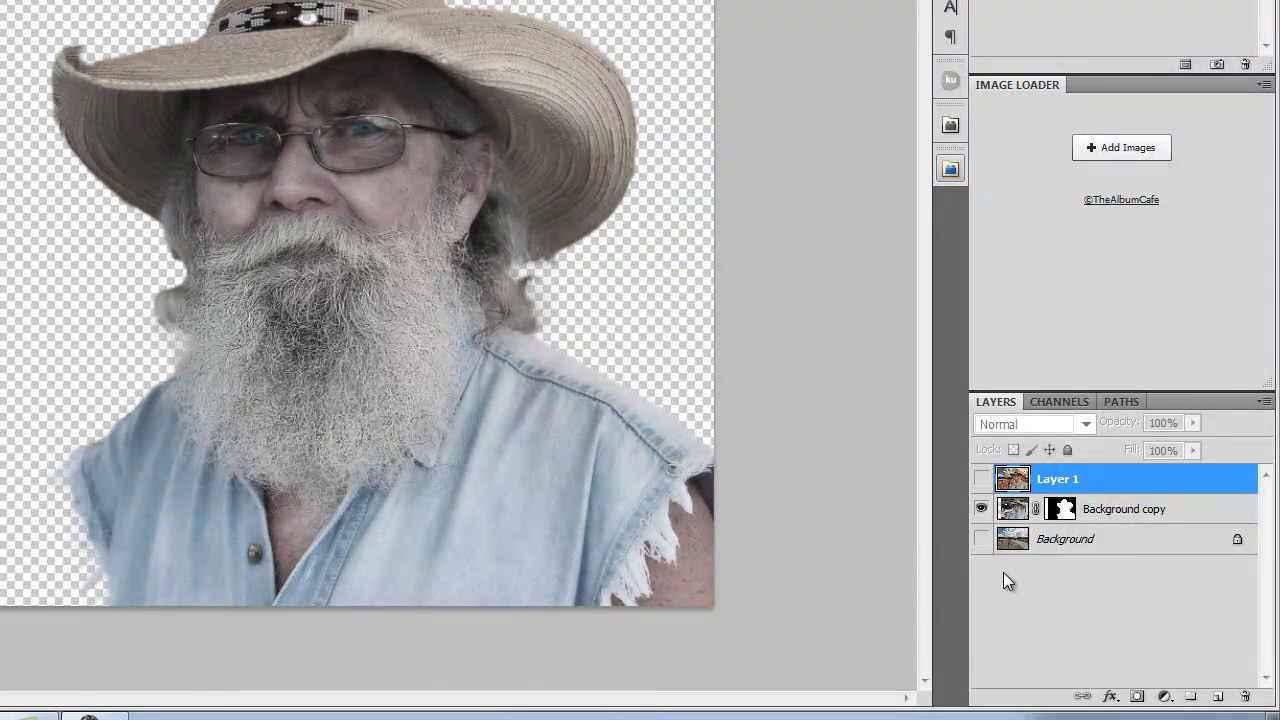
{"action": "left_click", "coordinate": [981, 539]}
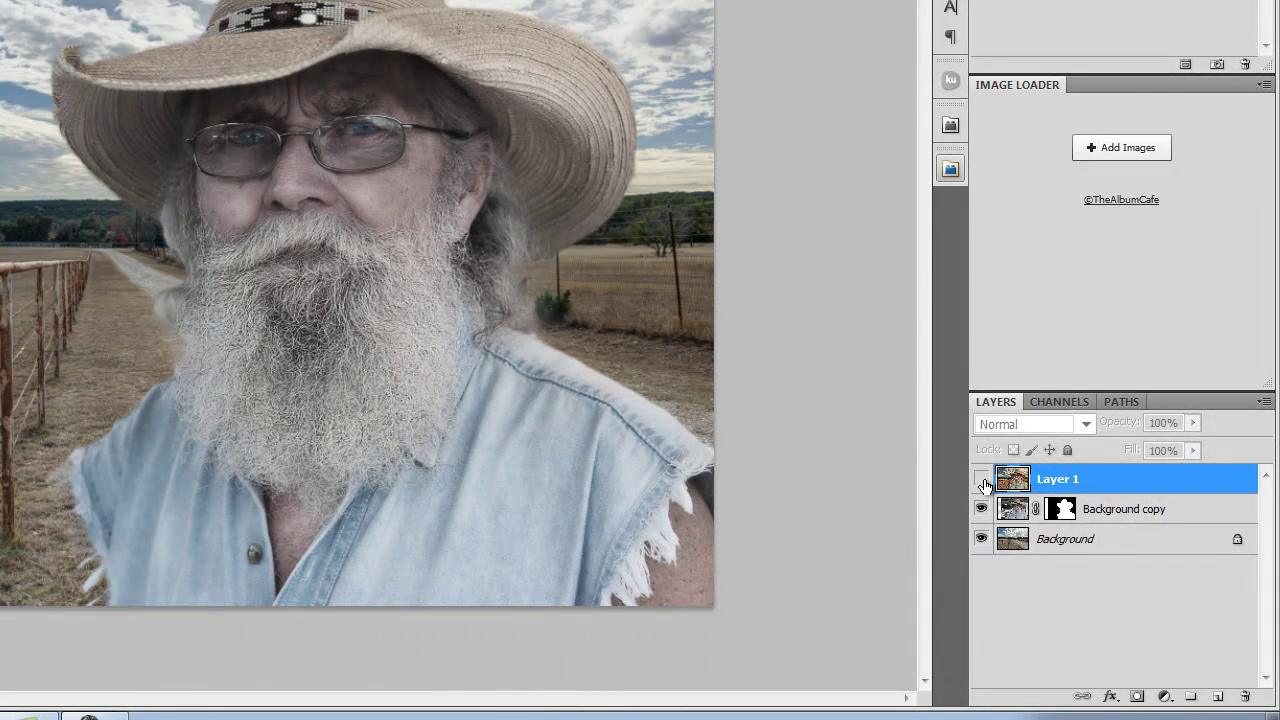
{"action": "left_click", "coordinate": [981, 479]}
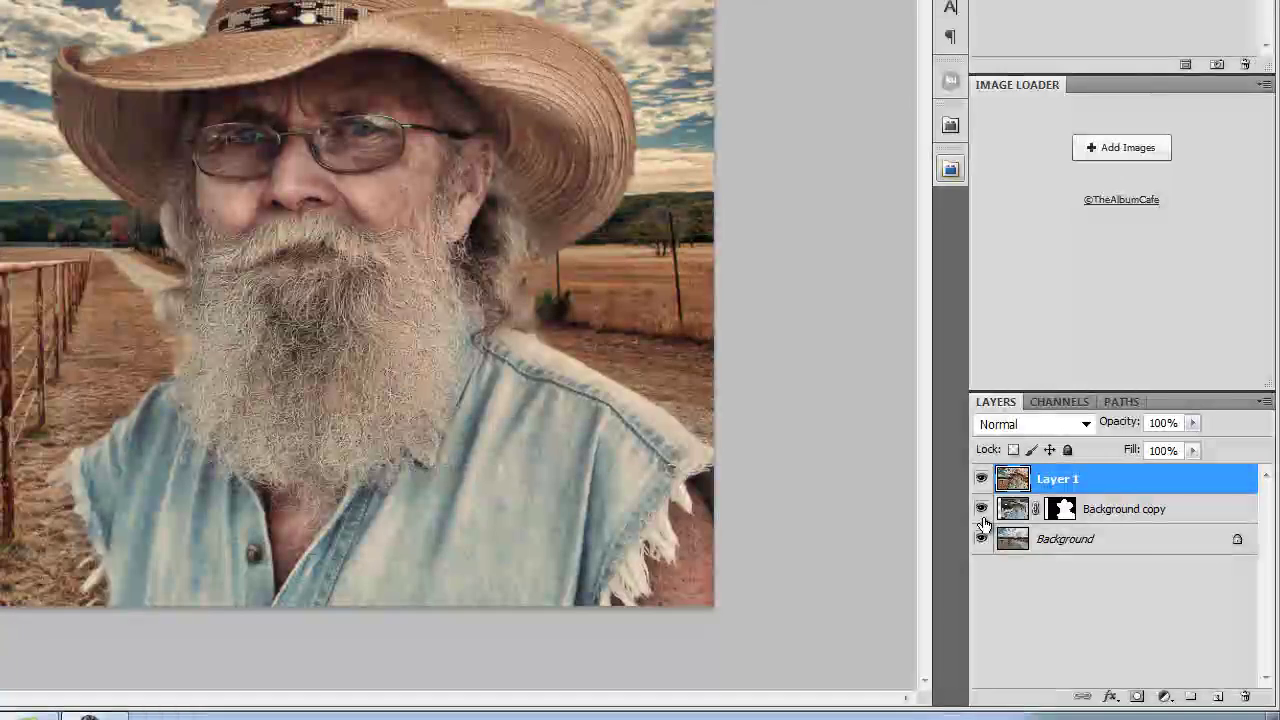